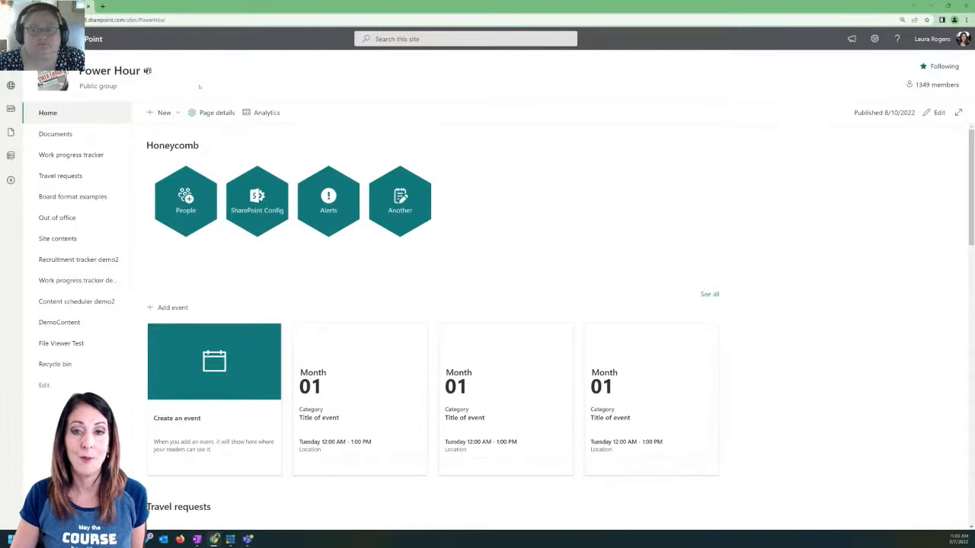
Step: Create a new site page from the Blank template and title it File Viewer Demo
left_click(162, 114)
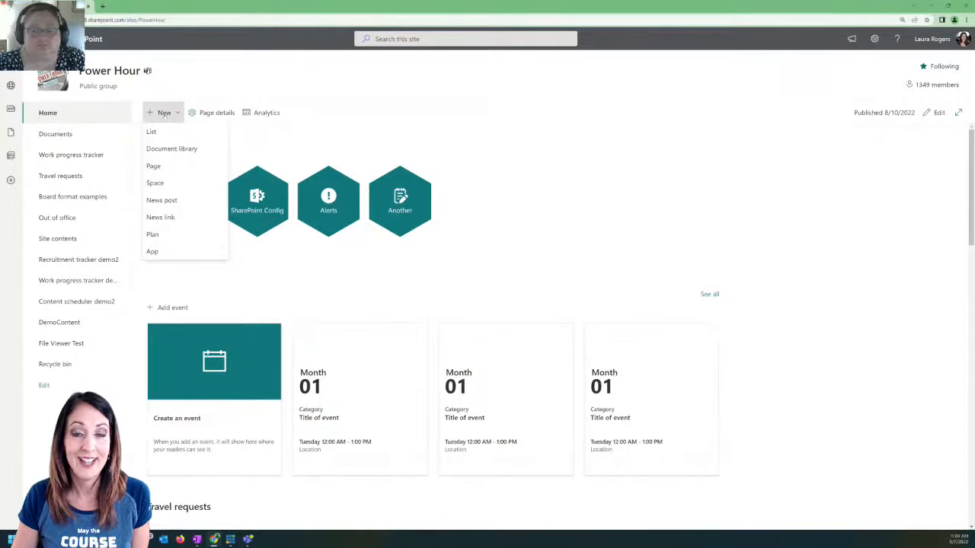
left_click(153, 166)
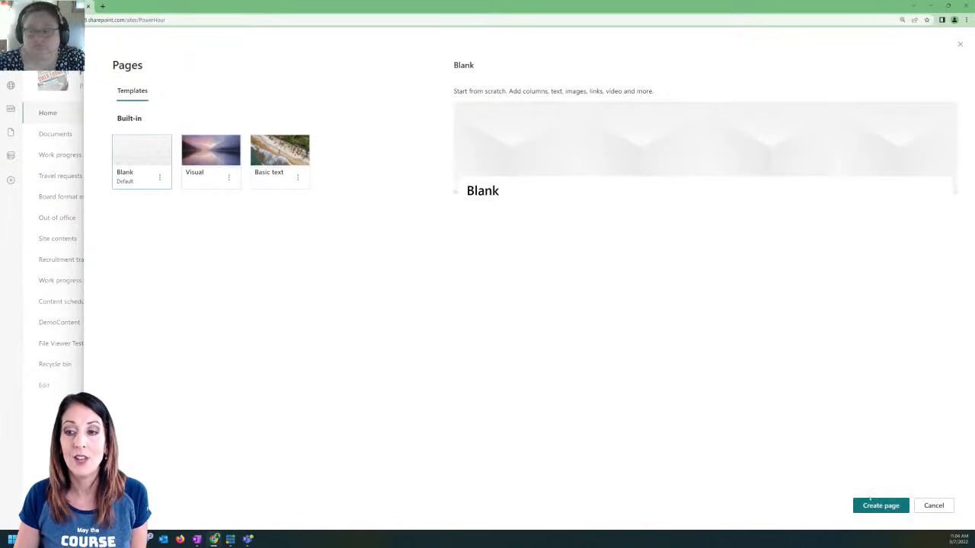
left_click(895, 506)
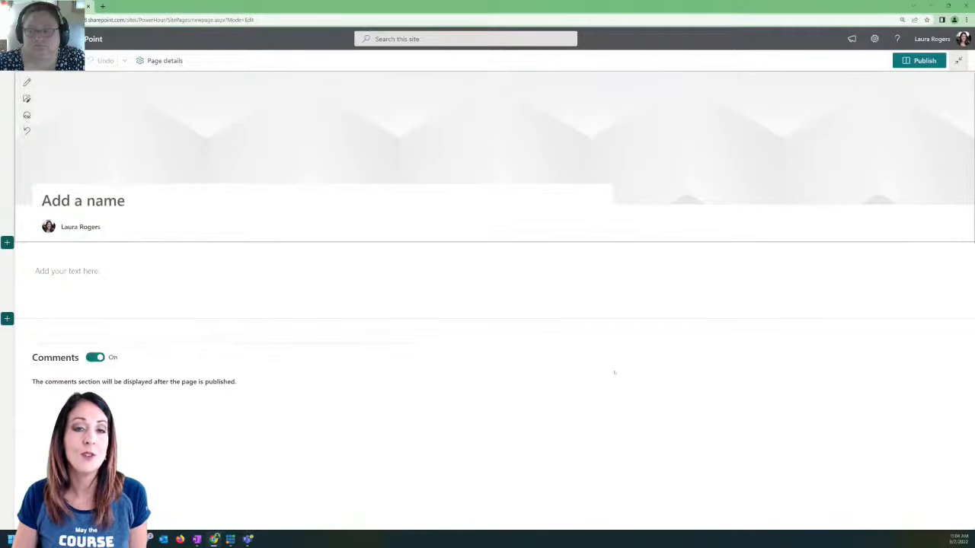
type("Fil")
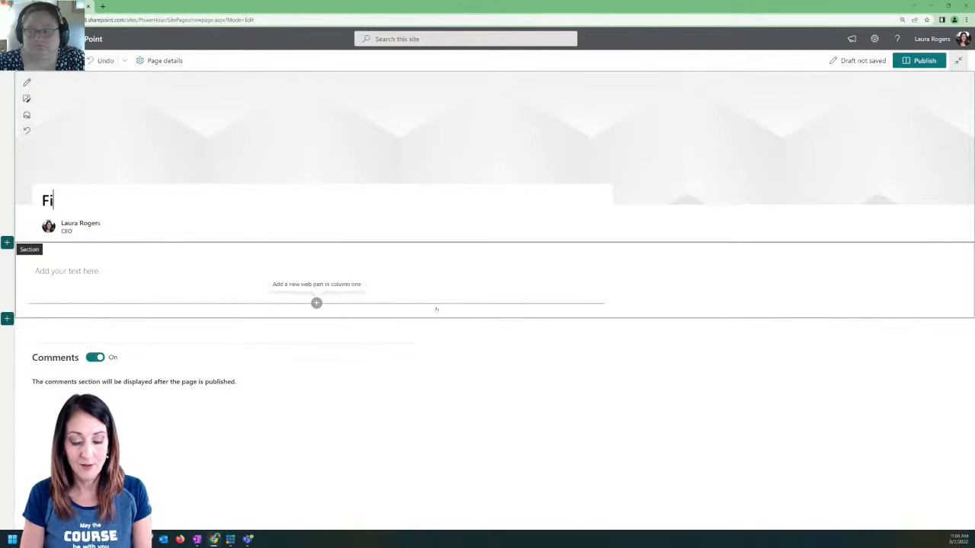
type("e View")
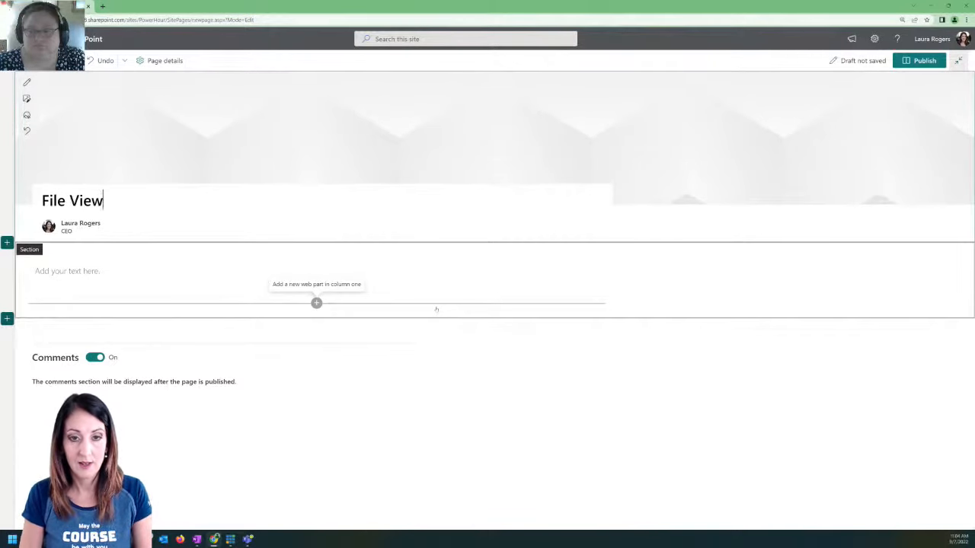
type("er Demo")
key("Tab")
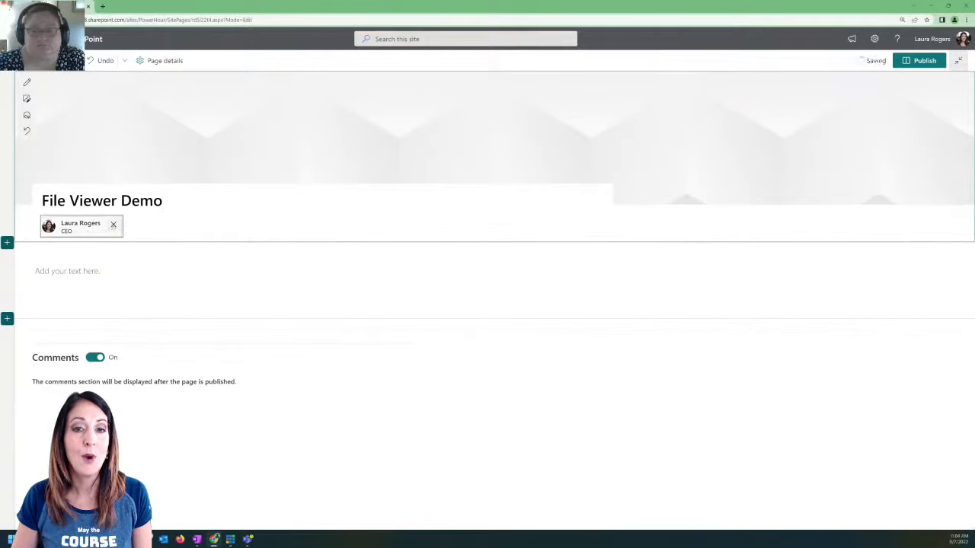
Step: Remove the page author and the empty text web part, and save the page as a draft
left_click(114, 225)
left_click(118, 271)
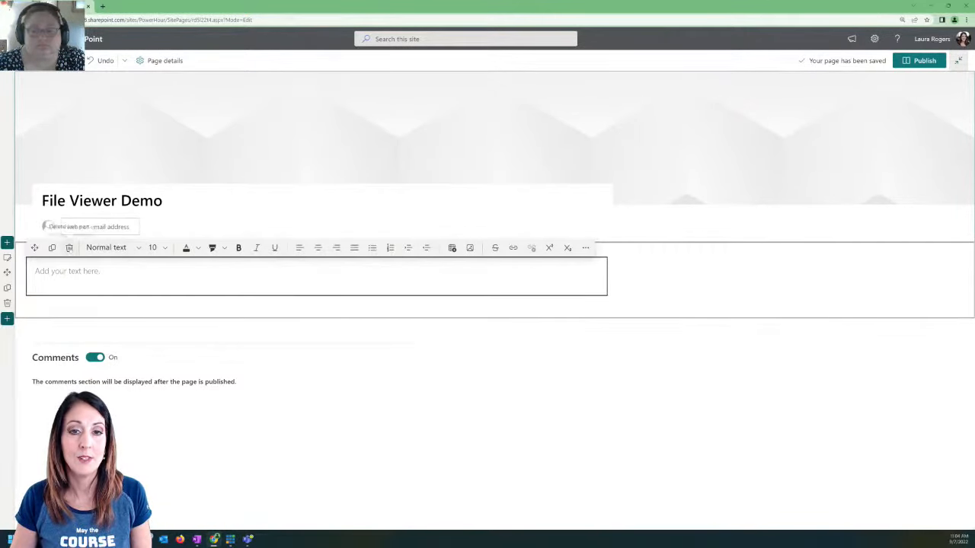
left_click(69, 248)
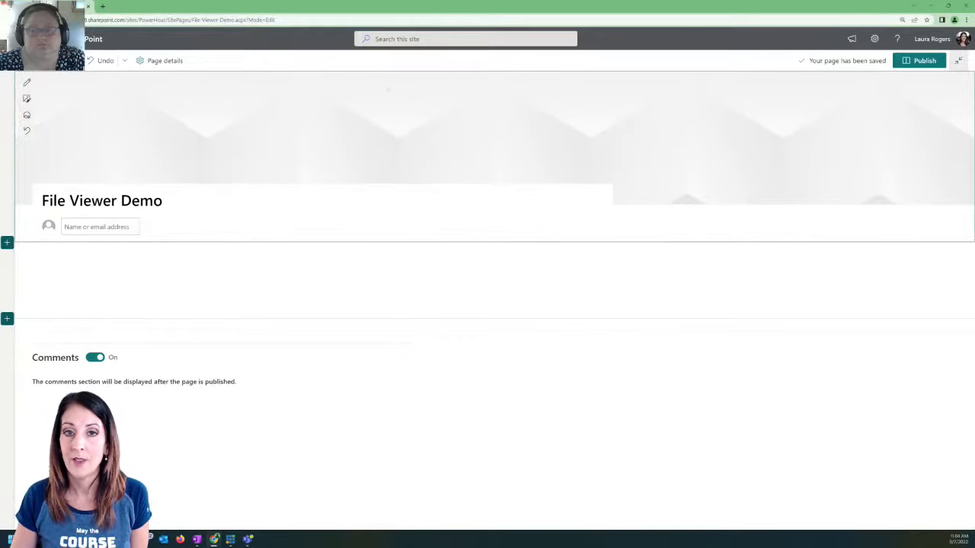
left_click(50, 60)
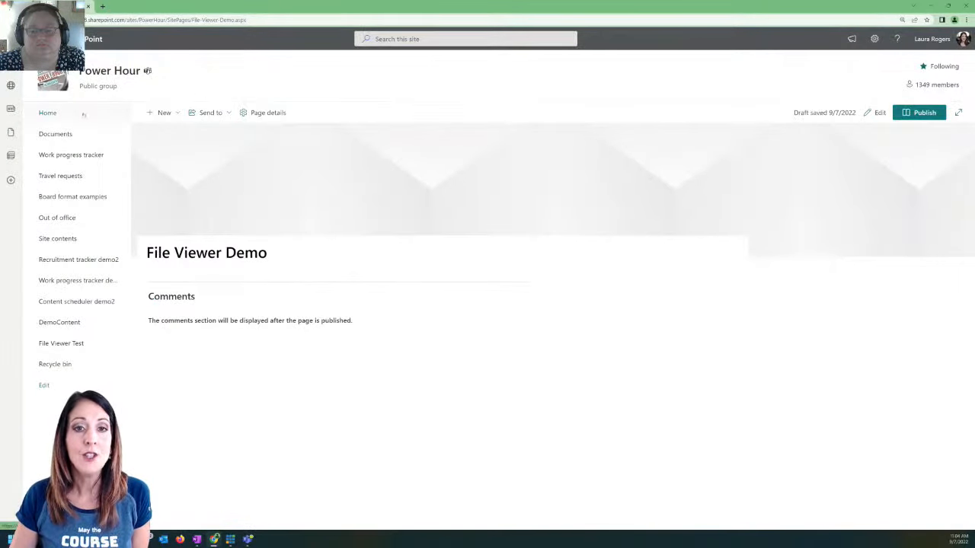
Step: View the DemoContent library from the site home and look at its After Actions Review.docx document
left_click(68, 114)
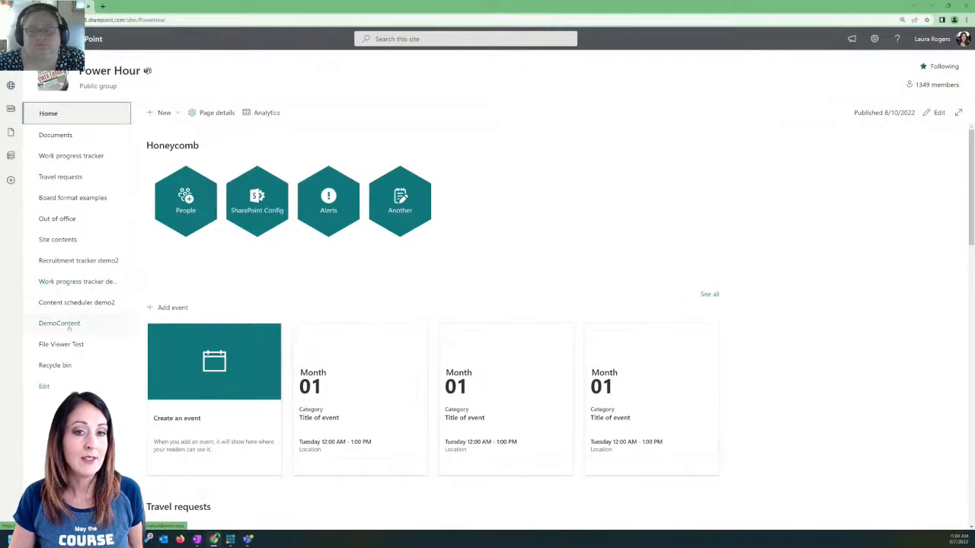
left_click(68, 328)
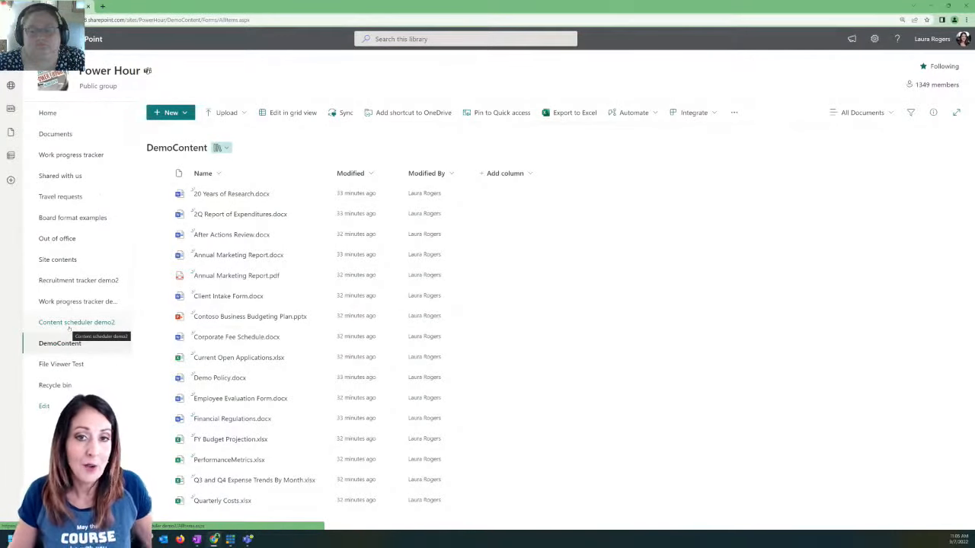
left_click(243, 235)
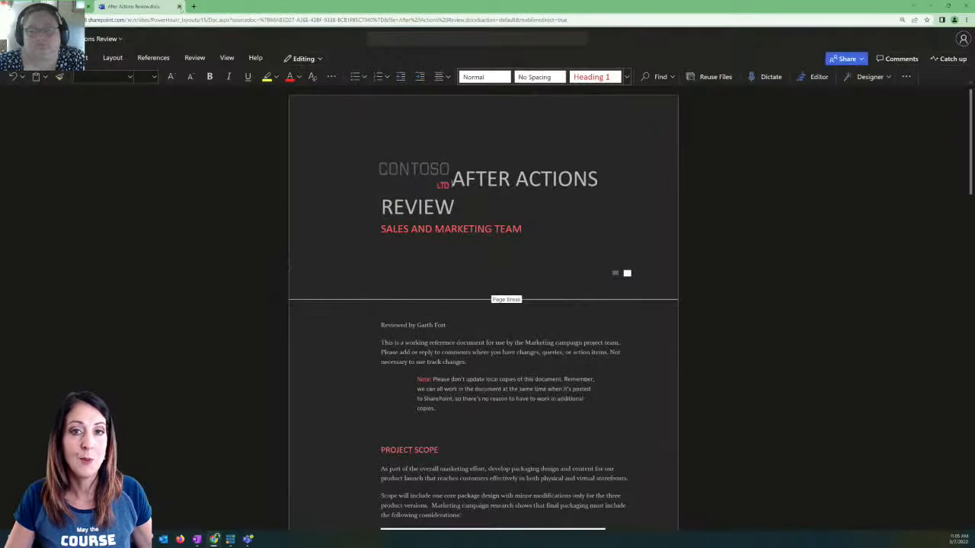
left_click(179, 7)
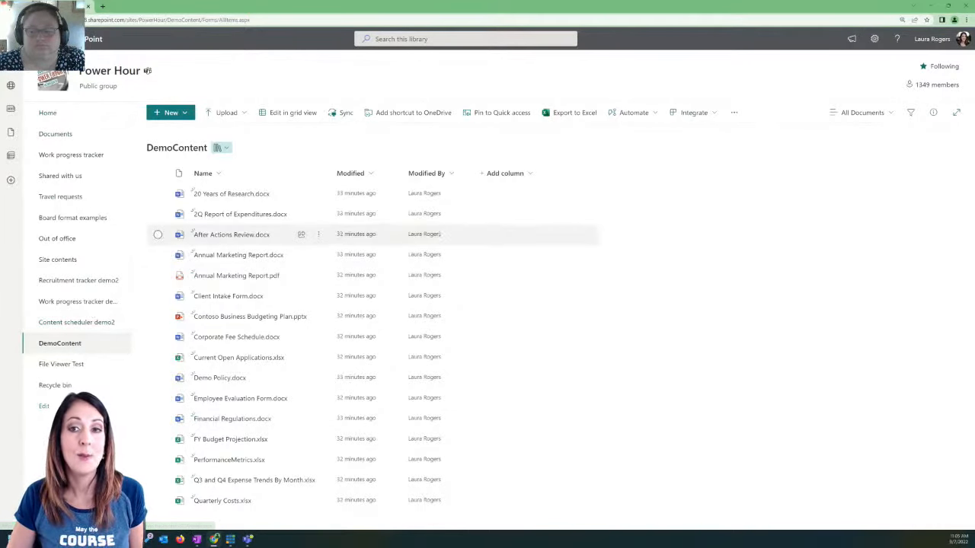
left_click(58, 121)
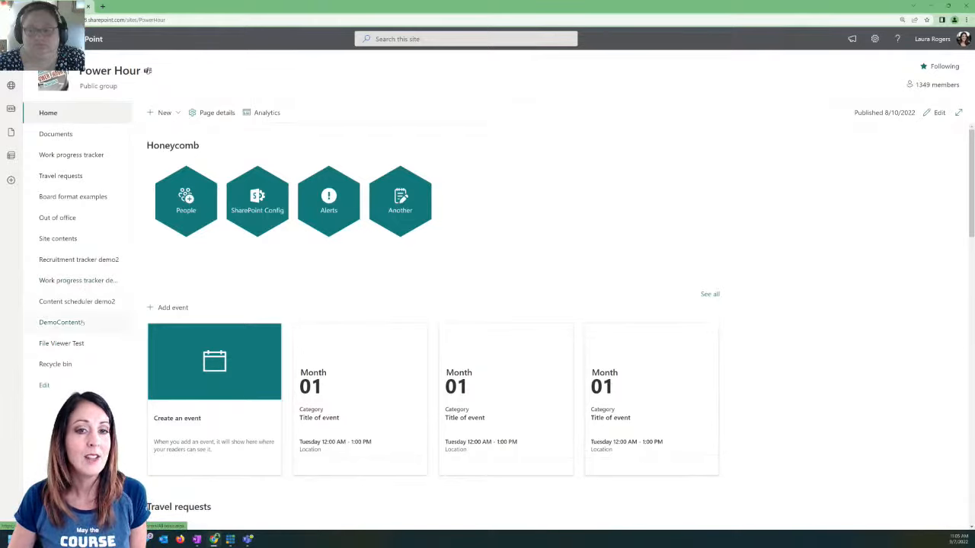
left_click(65, 343)
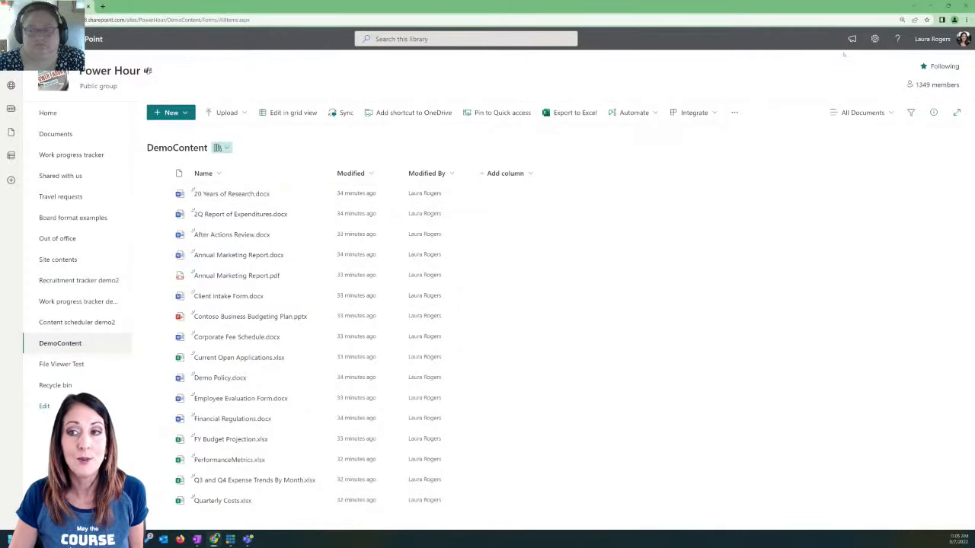
Step: Find the File-Viewer-Demo page in the Site Pages library through the site contents and open it for editing
left_click(875, 39)
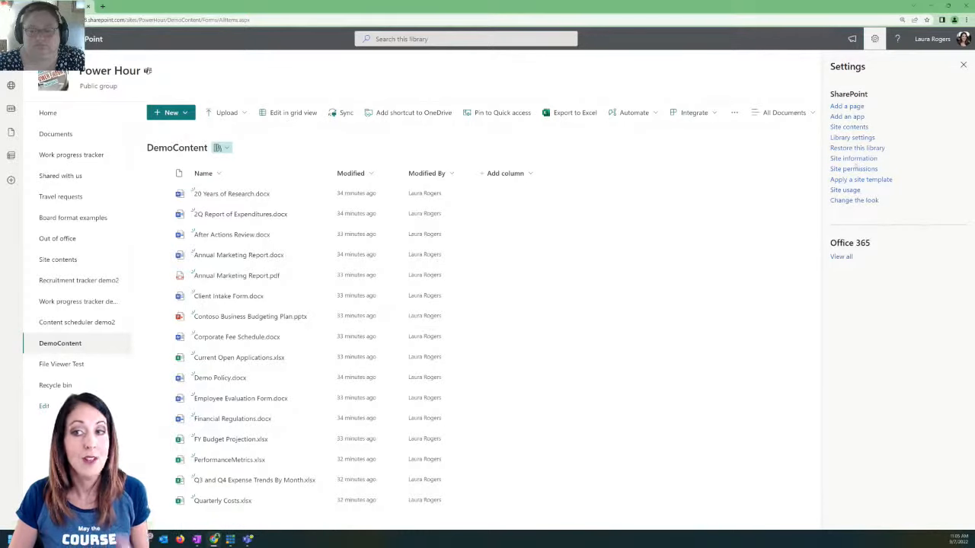
left_click(850, 127)
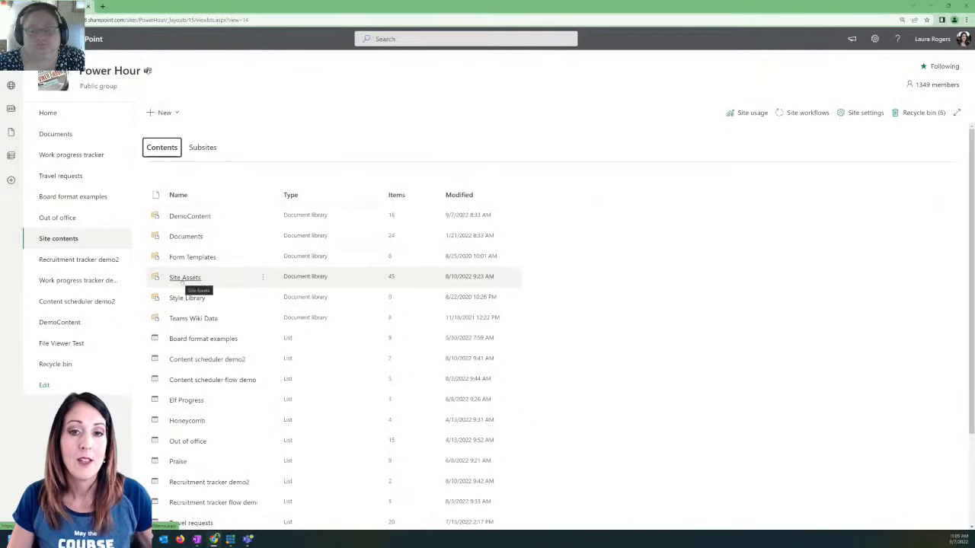
scroll(192, 305, "down", 3)
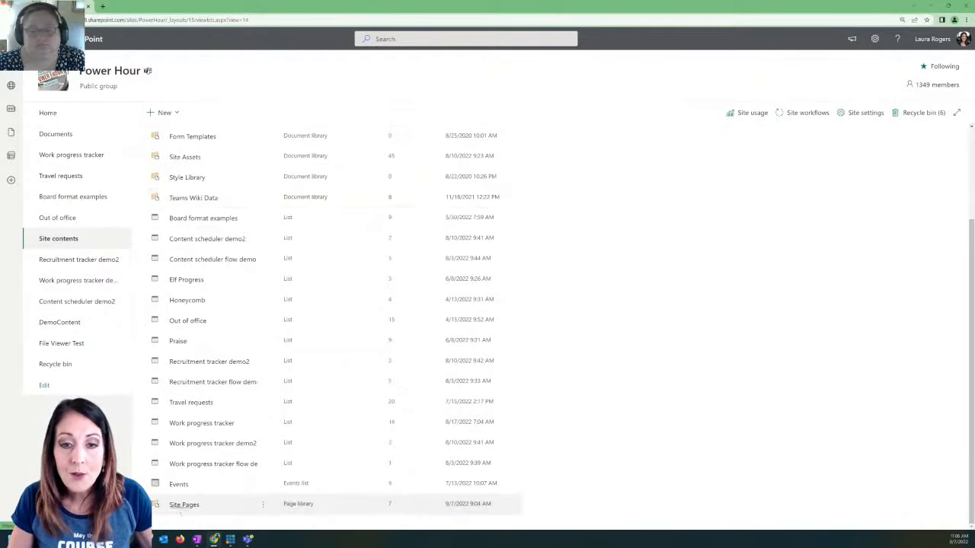
left_click(184, 504)
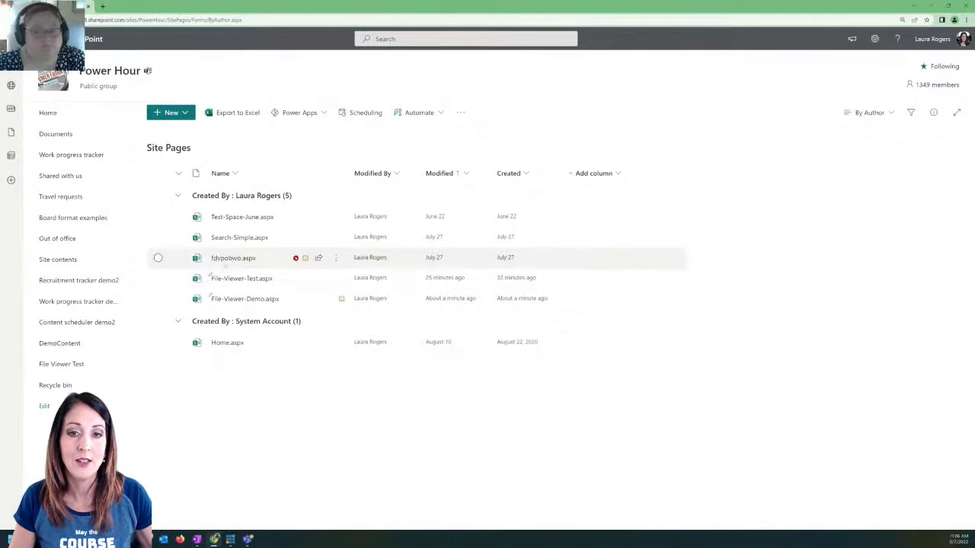
mouse_move(228, 259)
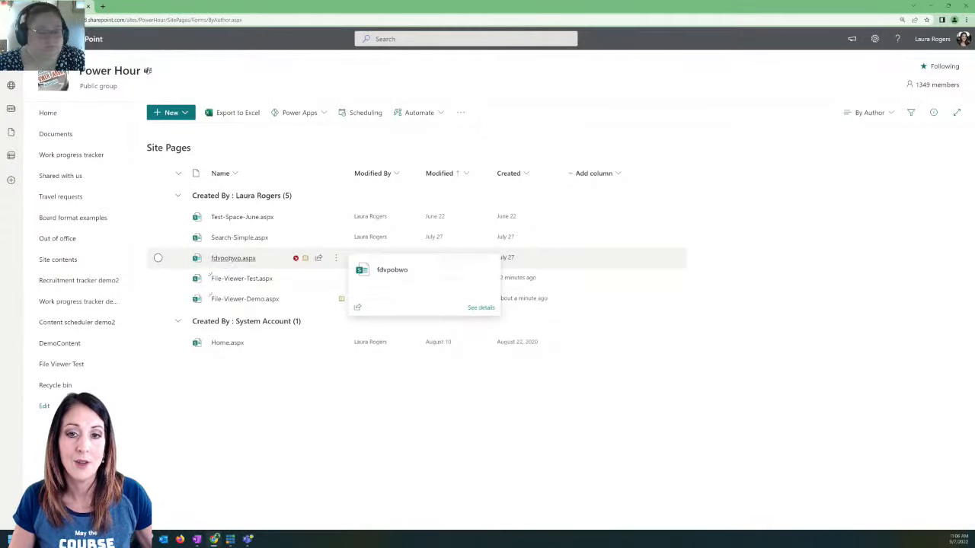
left_click(240, 300)
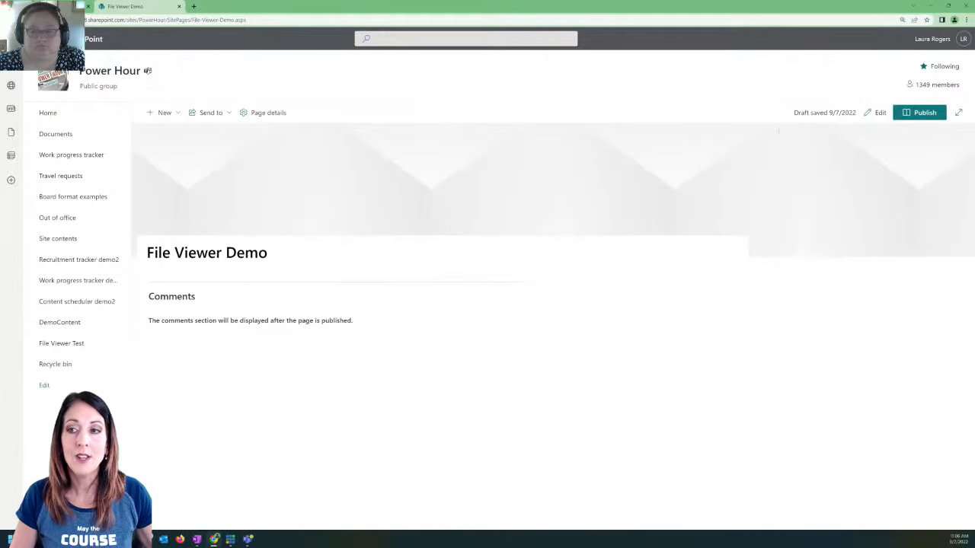
left_click(881, 113)
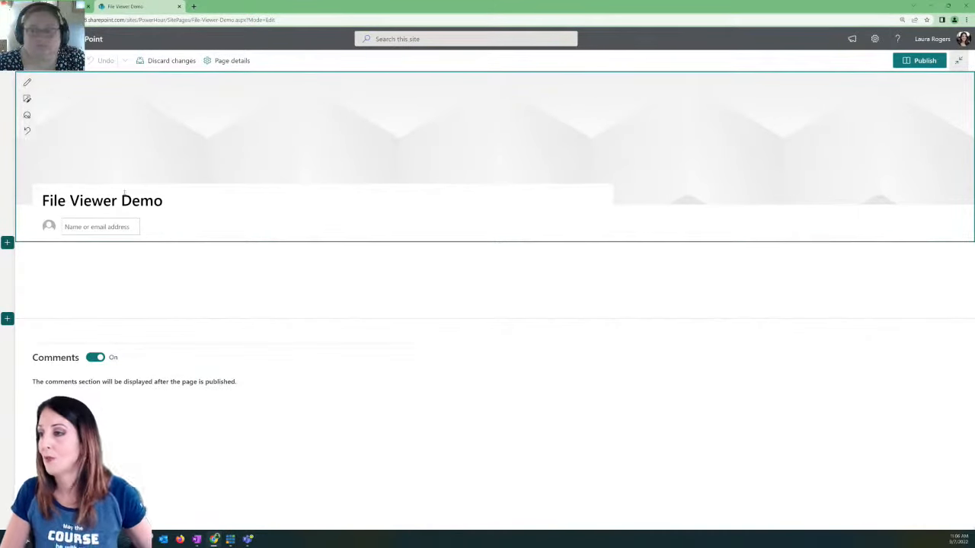
Step: Change the page's title area layout to Plain
left_click(27, 82)
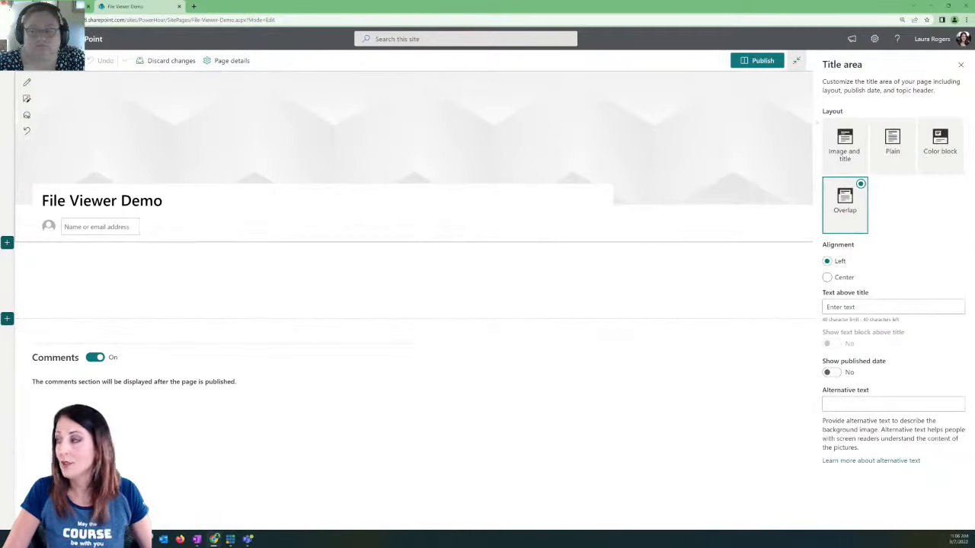
left_click(892, 143)
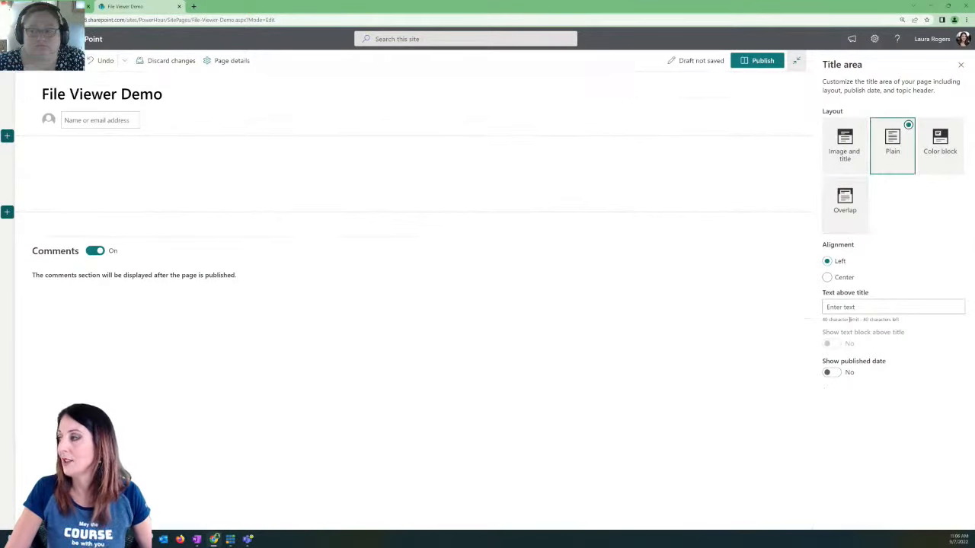
left_click(960, 65)
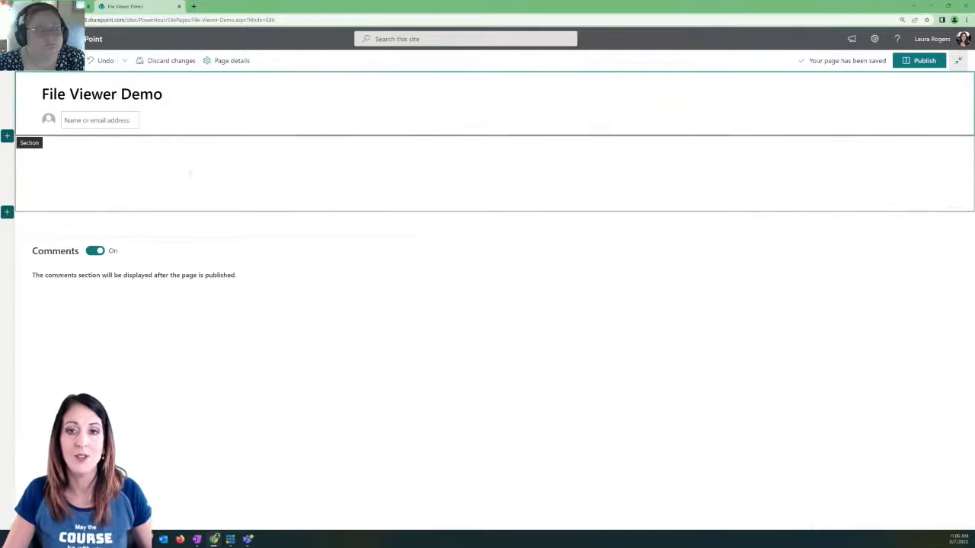
Step: Add a File viewer web part to the empty section below the title area
left_click(316, 144)
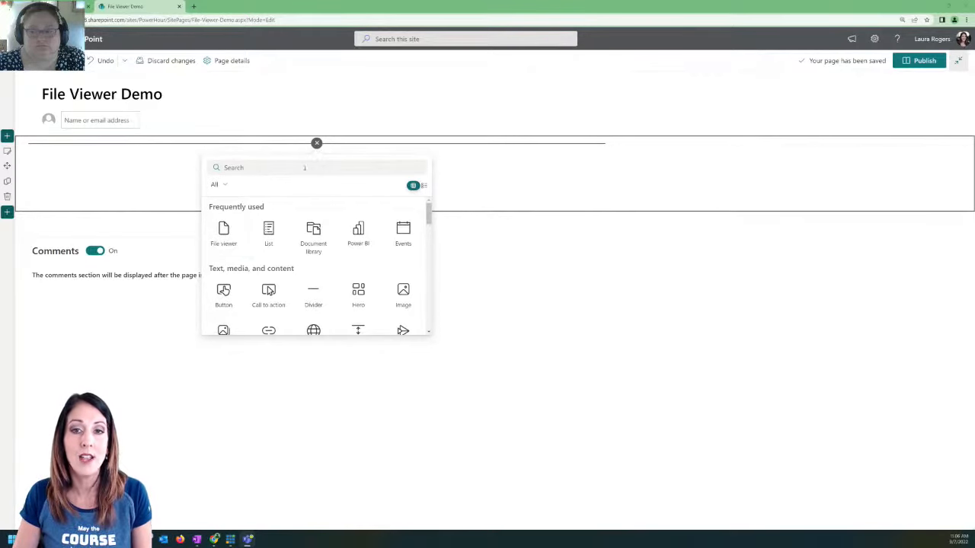
left_click(303, 168)
type("le")
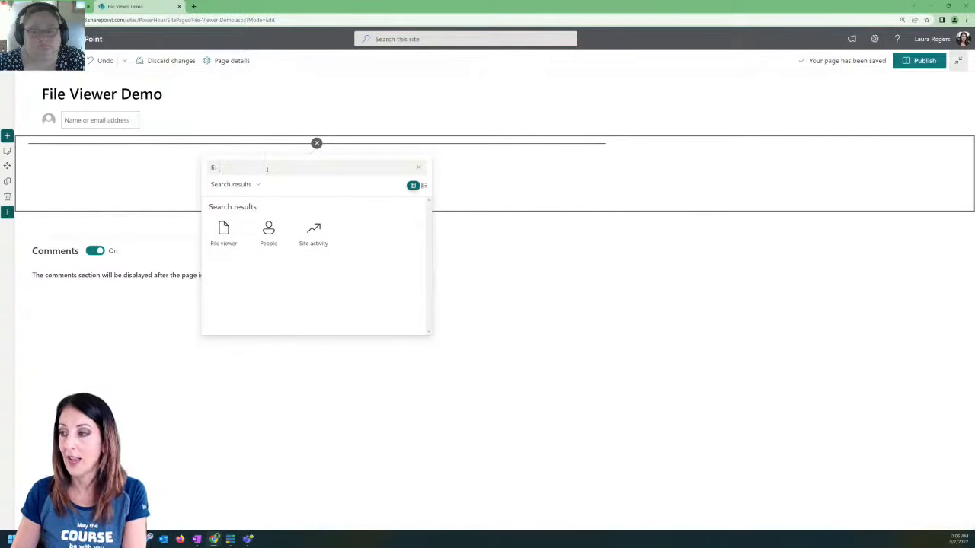
key("BackSpace")
key("BackSpace")
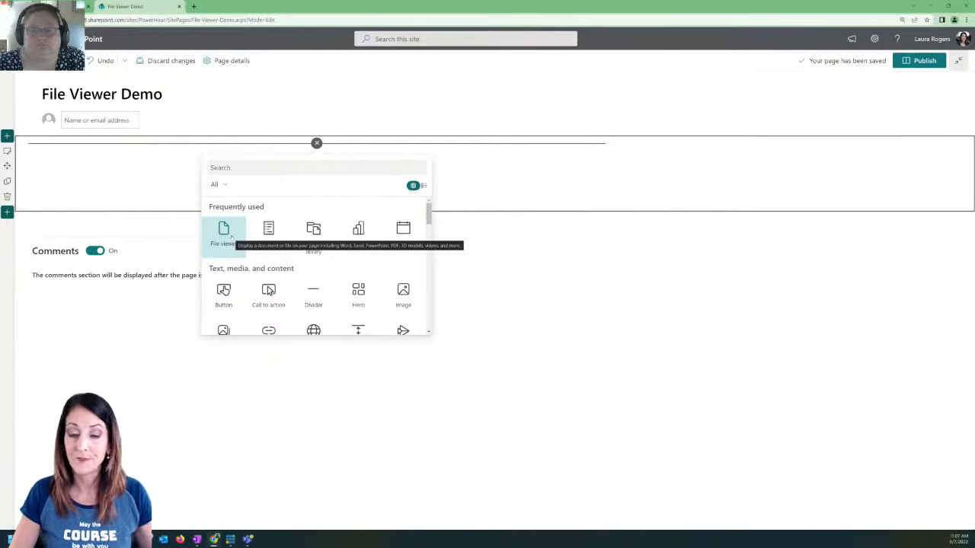
left_click(224, 233)
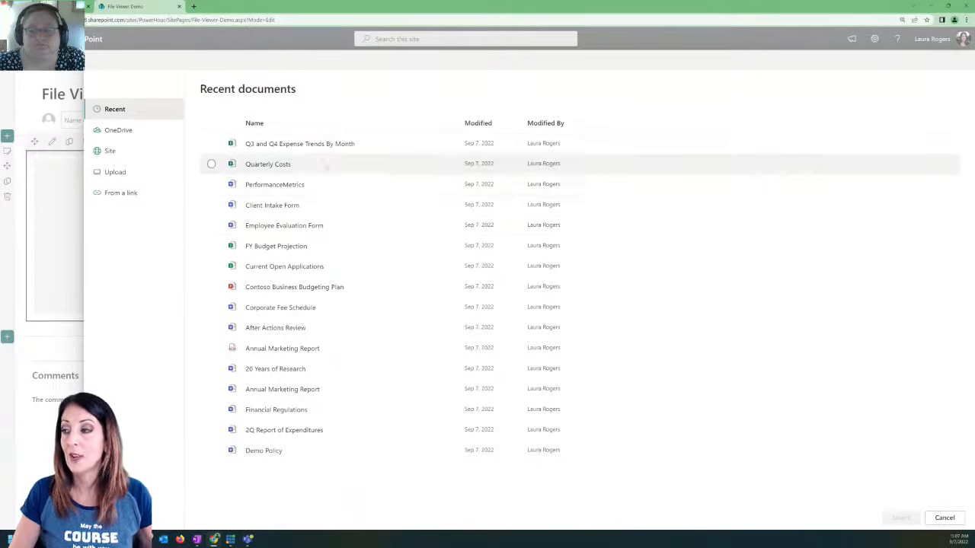
Step: Examine the file sources for the web part: recent documents, the site's DemoContent and Documents libraries, and OneDrive
left_click_drag(200, 89, 331, 89)
left_click(332, 90)
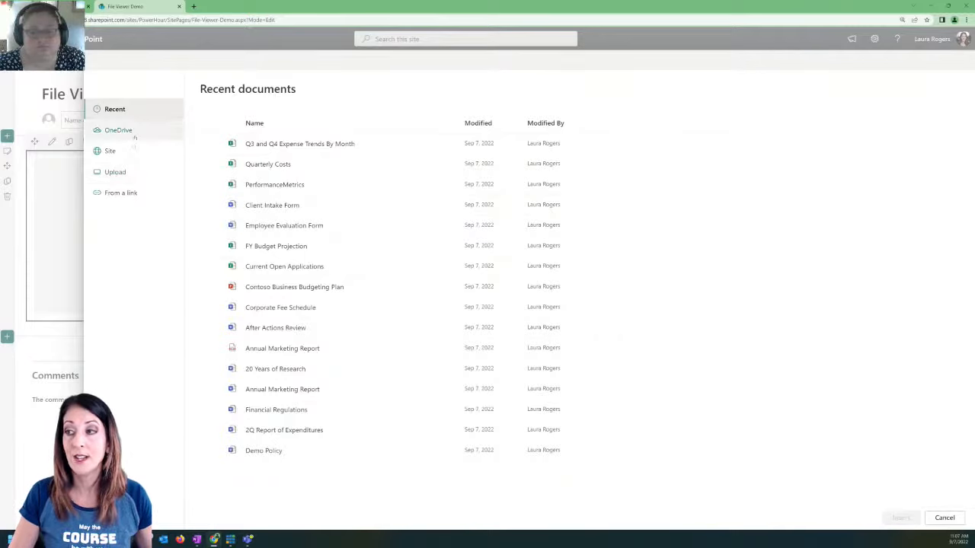
left_click(112, 151)
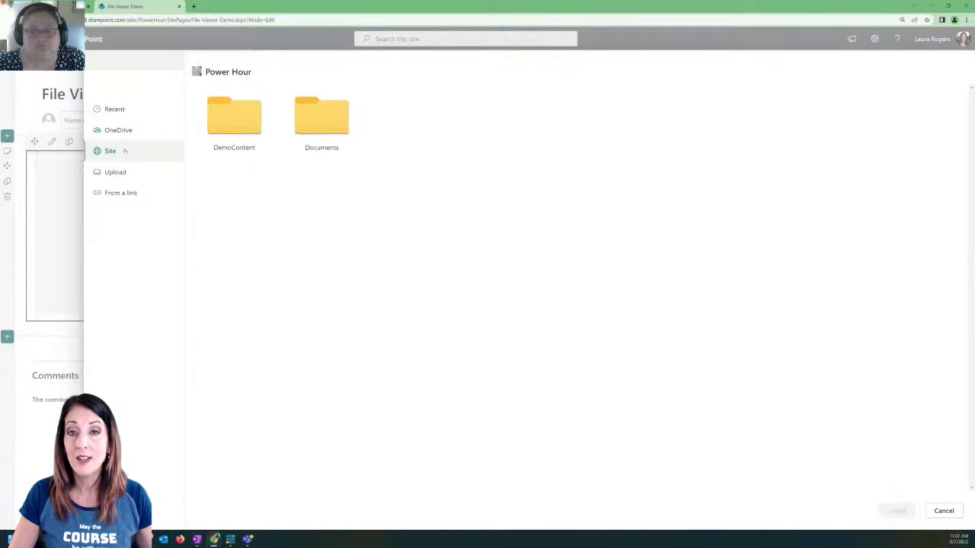
left_click(243, 116)
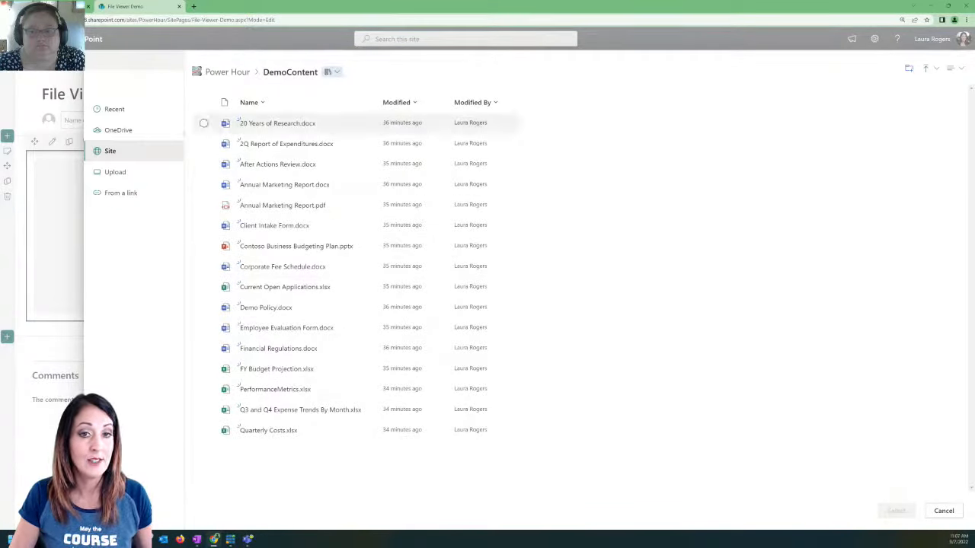
left_click(140, 150)
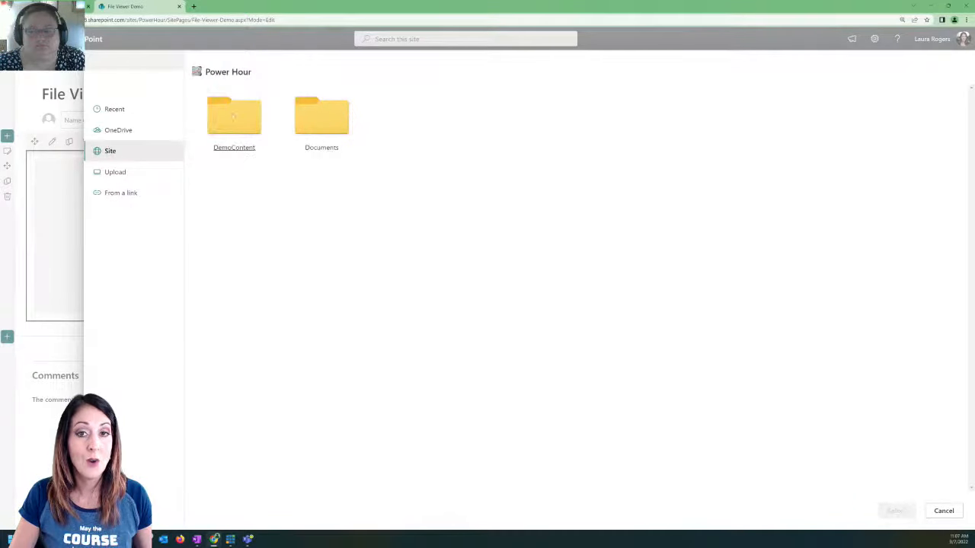
left_click(321, 116)
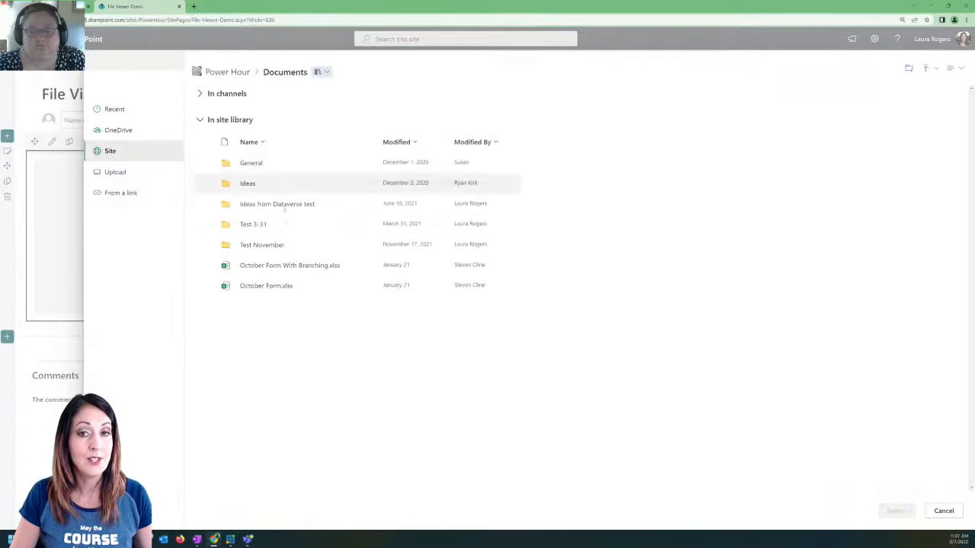
left_click(115, 130)
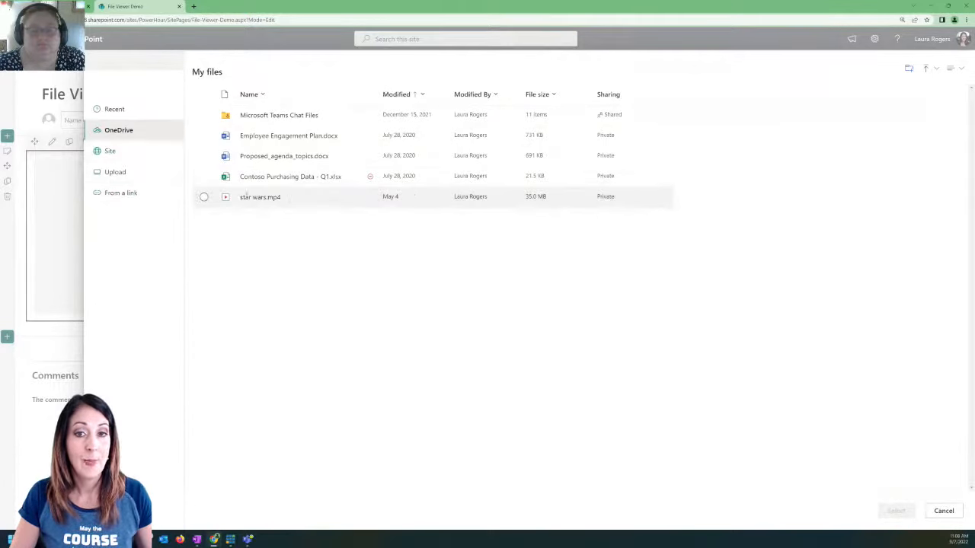
mouse_move(311, 198)
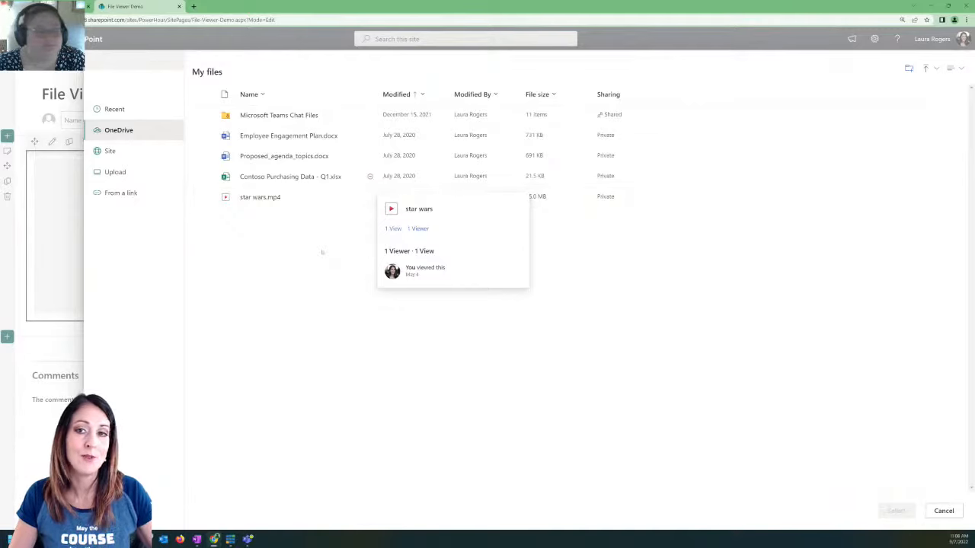
Step: Insert 20 Years of Research.docx from the site's DemoContent library into the File viewer web part
left_click(134, 156)
left_click(228, 118)
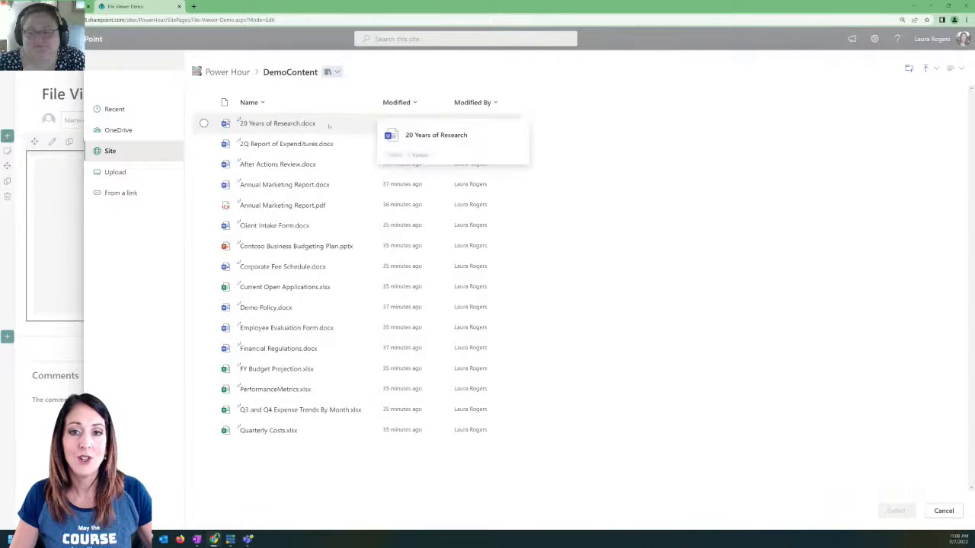
left_click(329, 126)
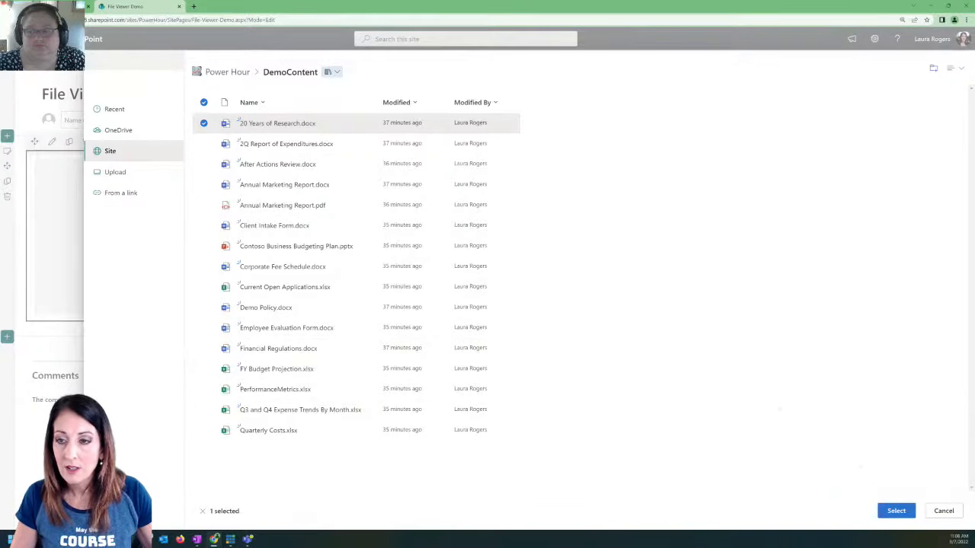
left_click(892, 511)
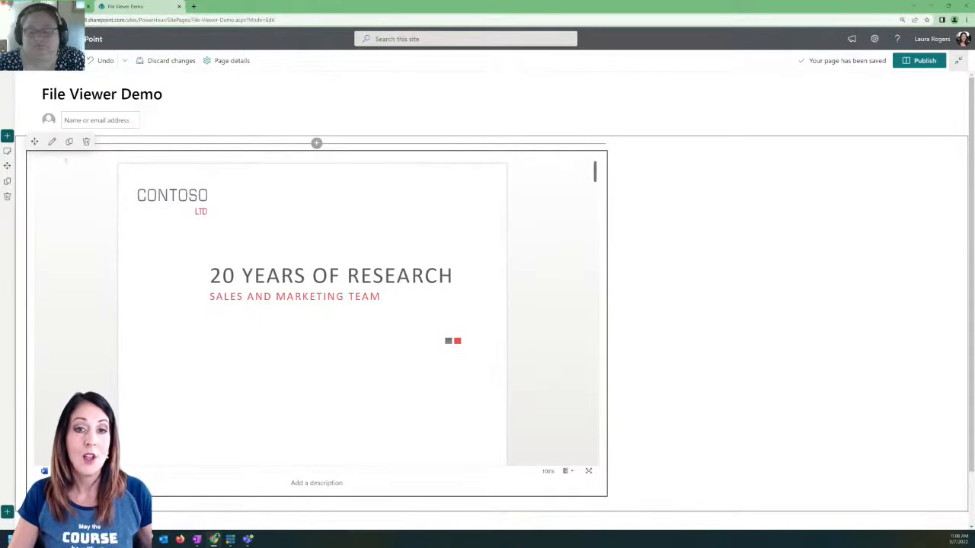
Step: Set the start page of the embedded 20 Years of Research document to 2
left_click(52, 142)
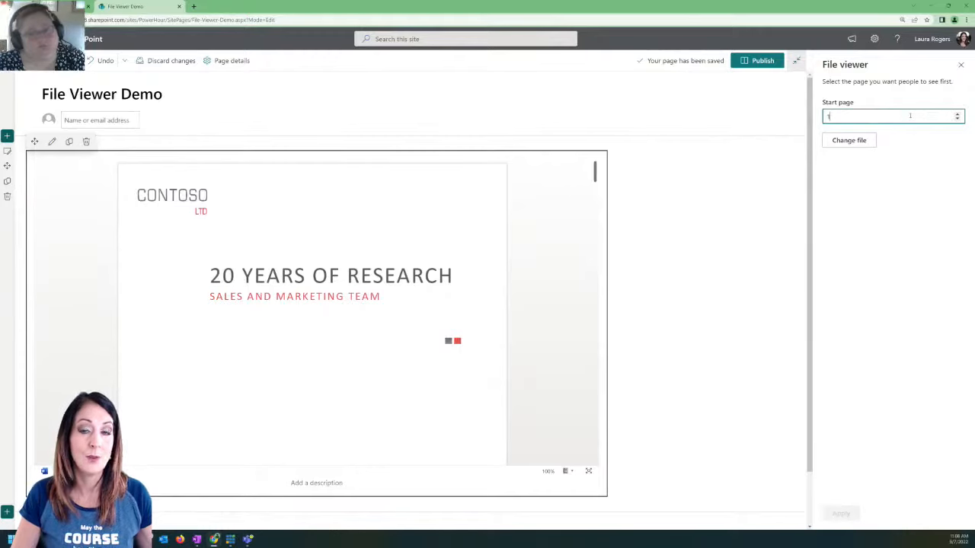
left_click_drag(864, 117, 792, 130)
type("2")
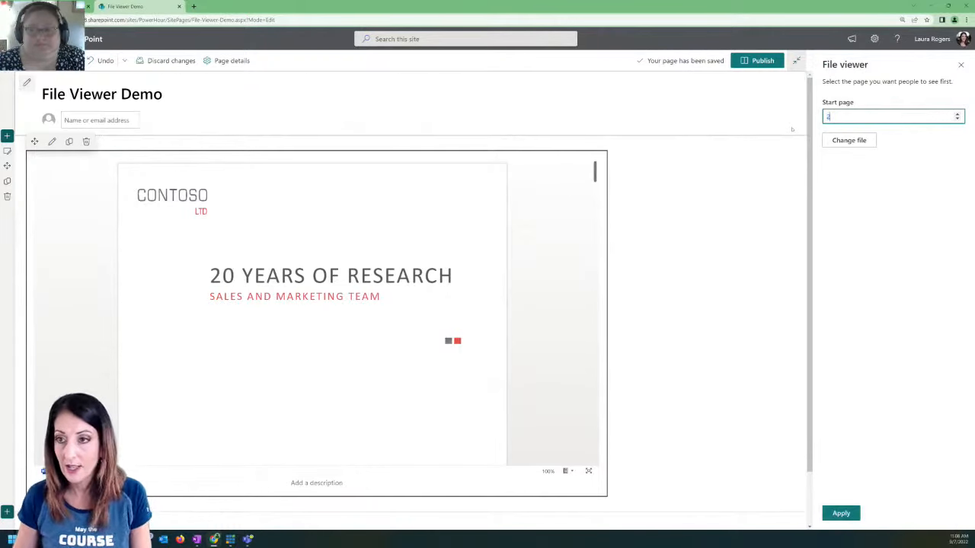
left_click(843, 515)
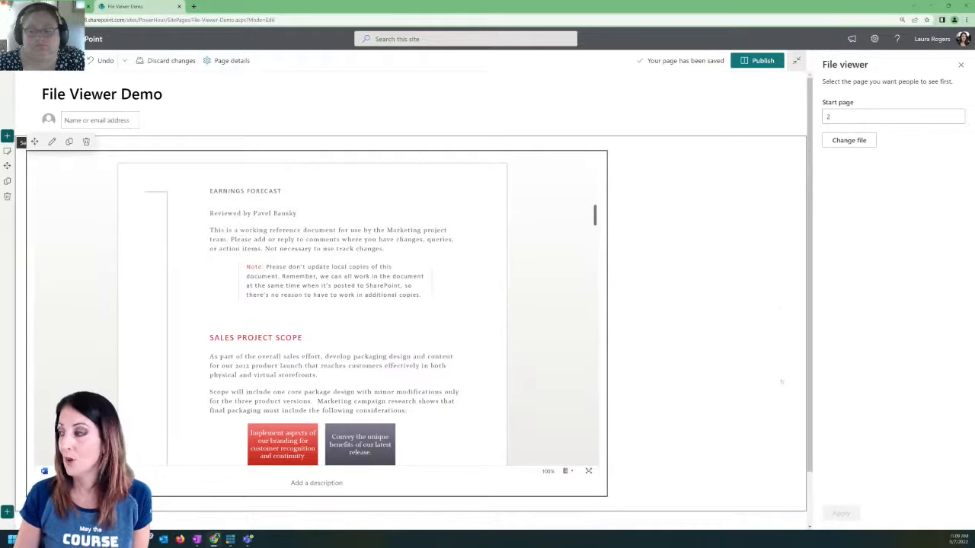
Step: Add a File viewer web part below the Word document and insert the recent presentation Contoso Business Budgeting Plan
scroll(701, 398, "down", 1)
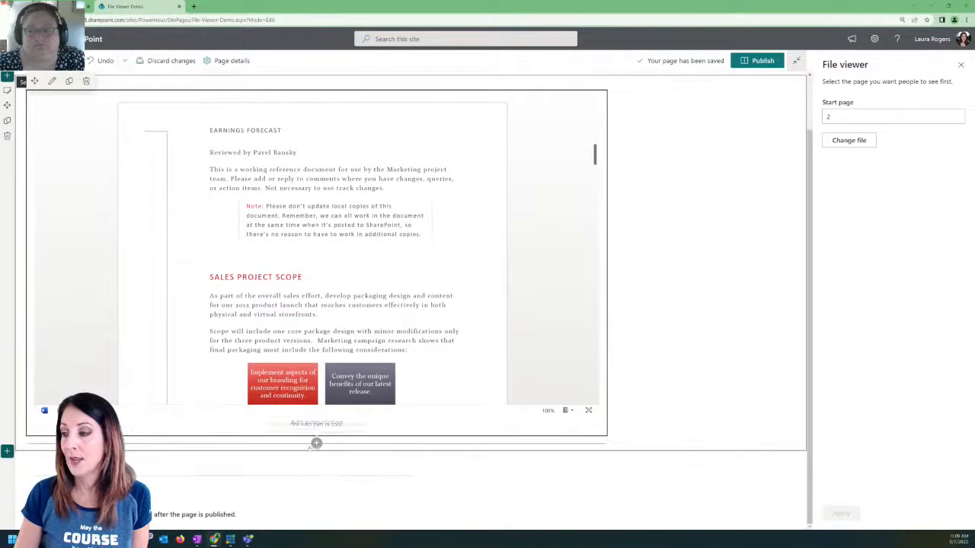
left_click(316, 442)
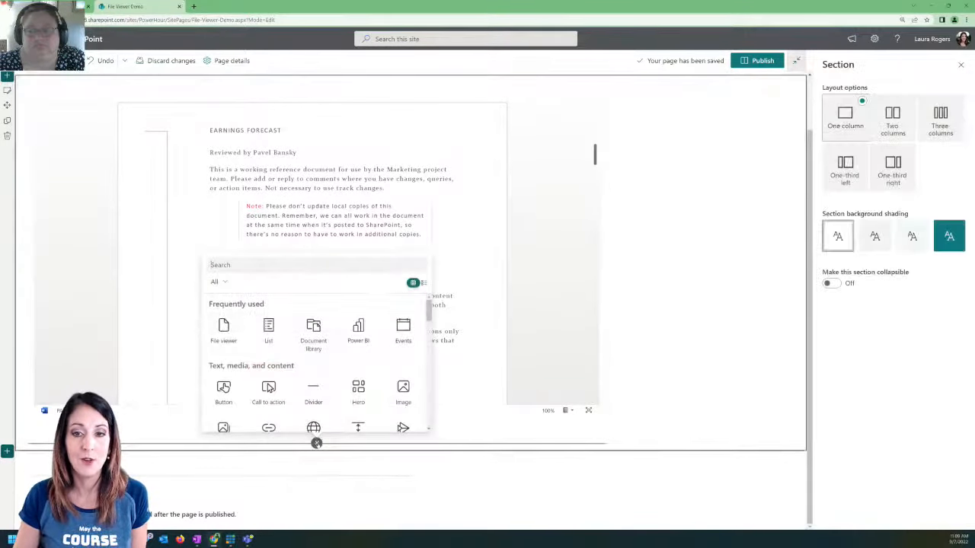
left_click(220, 332)
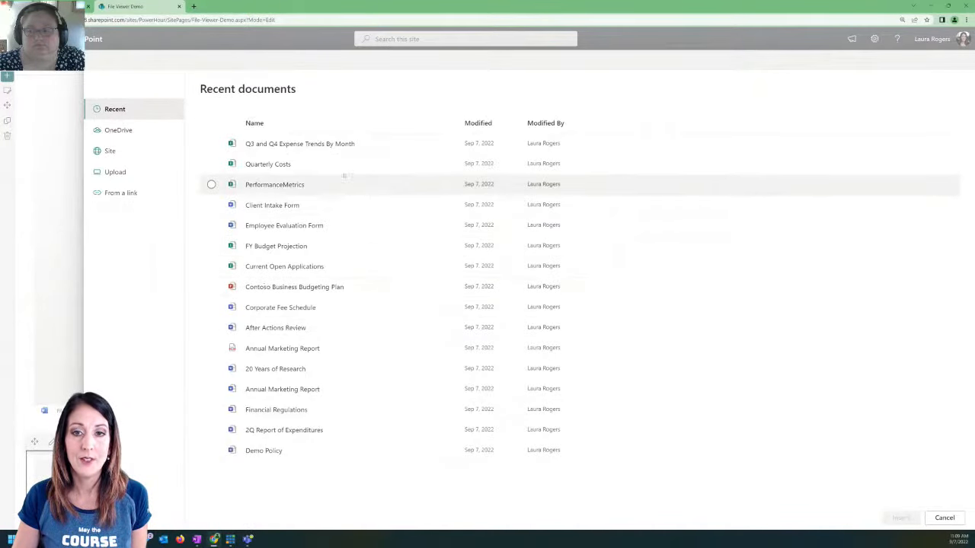
left_click(345, 165)
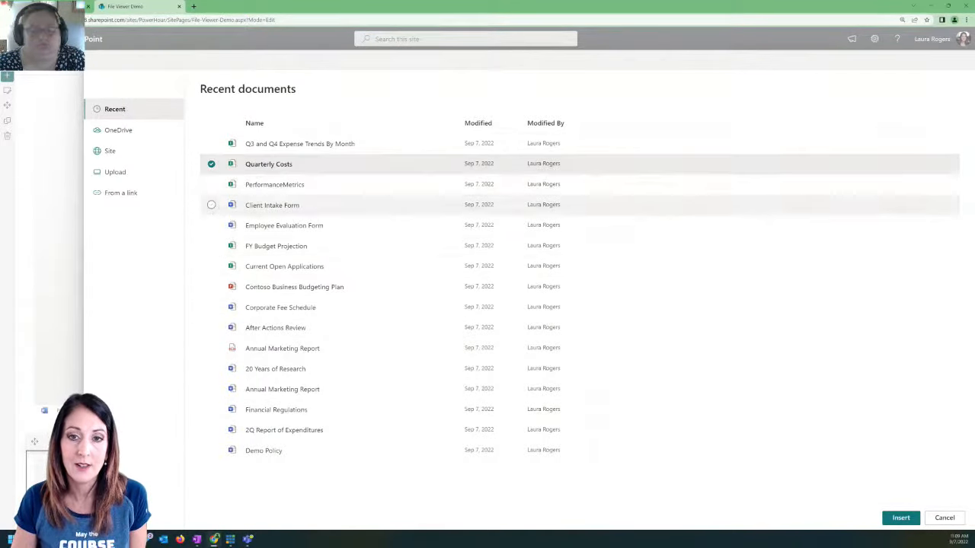
left_click(295, 288)
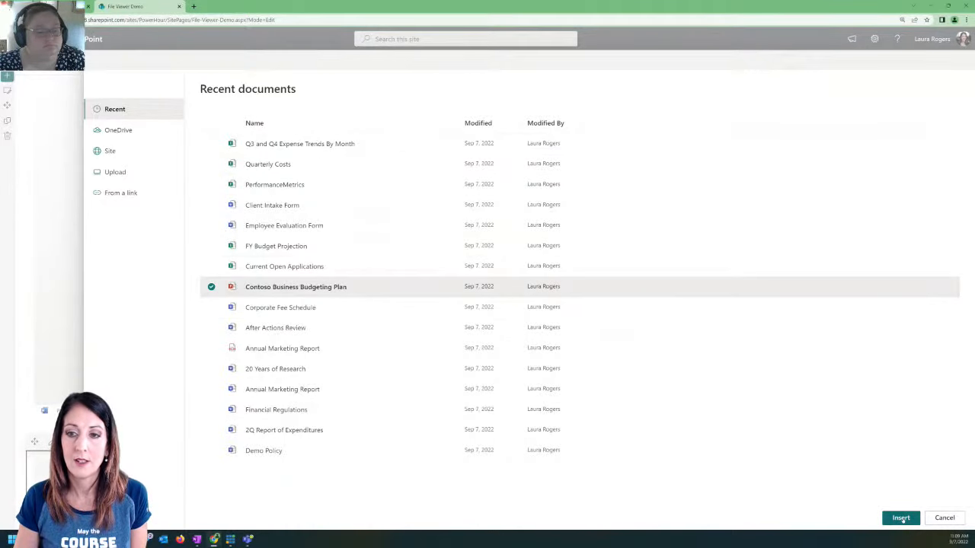
left_click(898, 518)
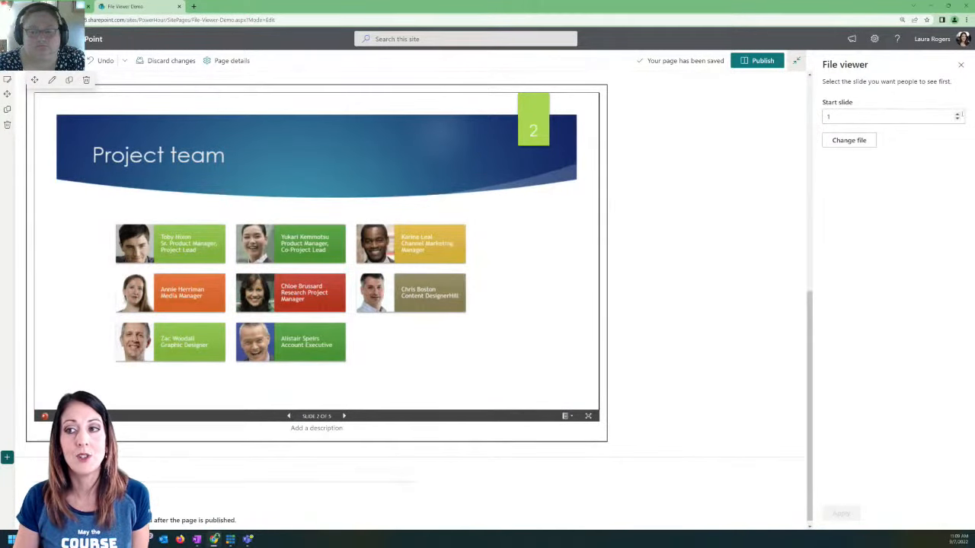
Step: Set the start slide of the embedded Contoso Business Budgeting Plan presentation to 3
left_click(957, 113)
left_click(957, 113)
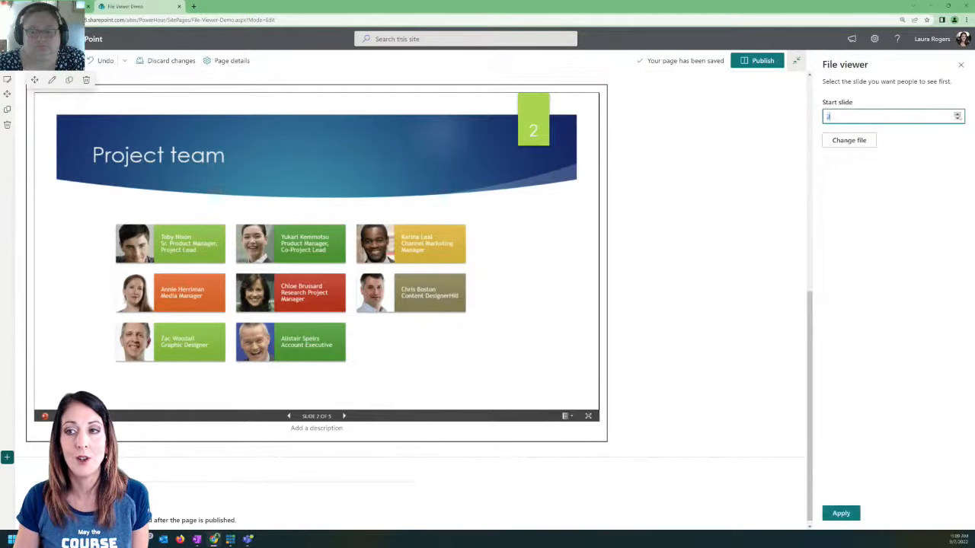
left_click(841, 513)
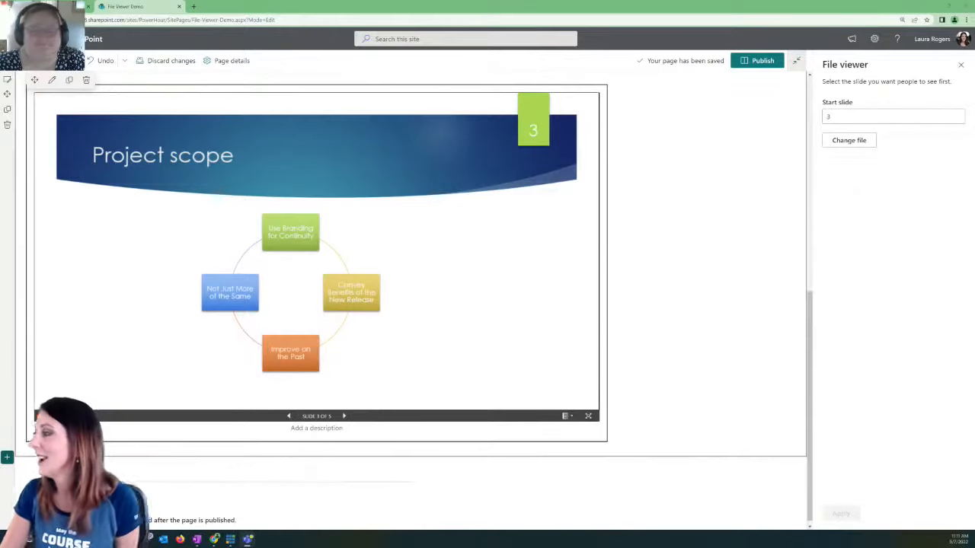
Step: Add a File viewer web part below the presentation and insert the recent Annual Marketing Report PDF
scroll(288, 383, "down", 1)
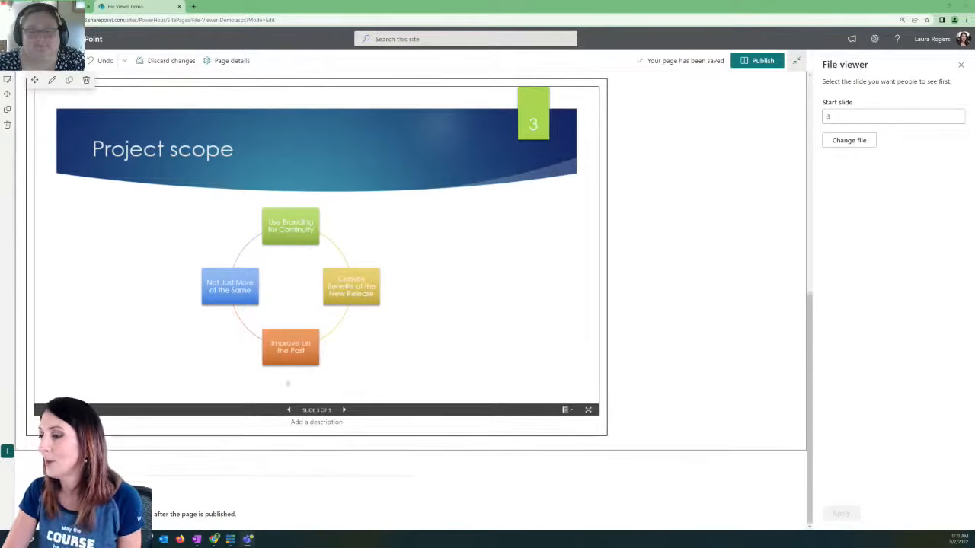
left_click(316, 443)
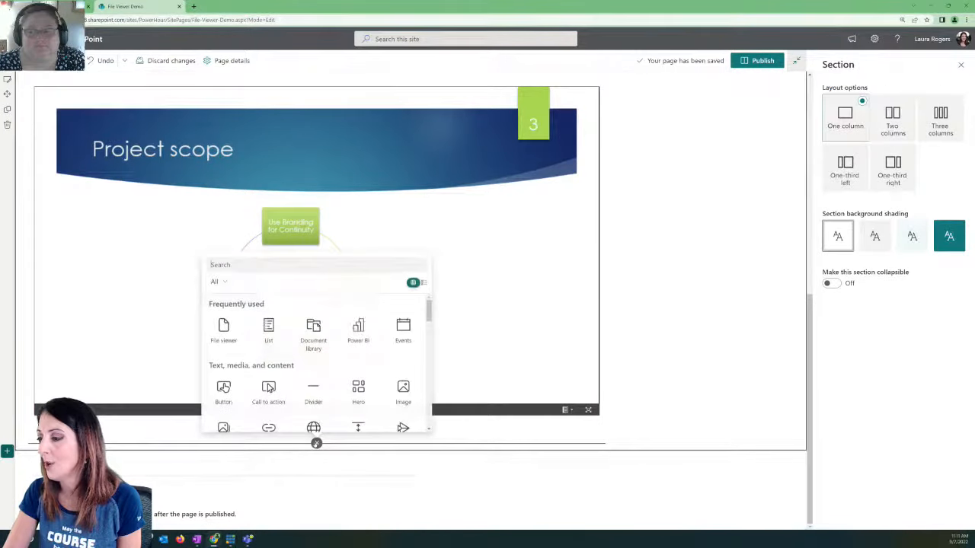
left_click(222, 332)
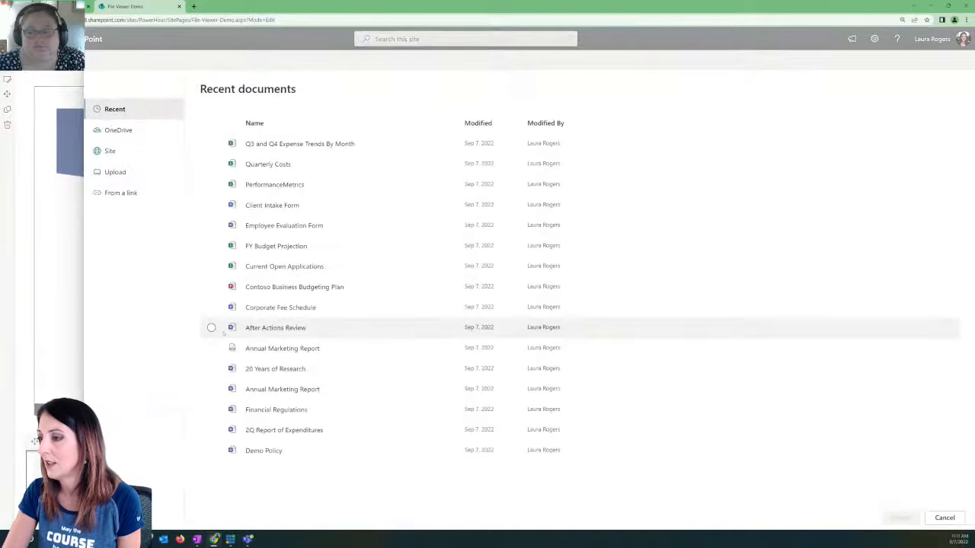
left_click(333, 349)
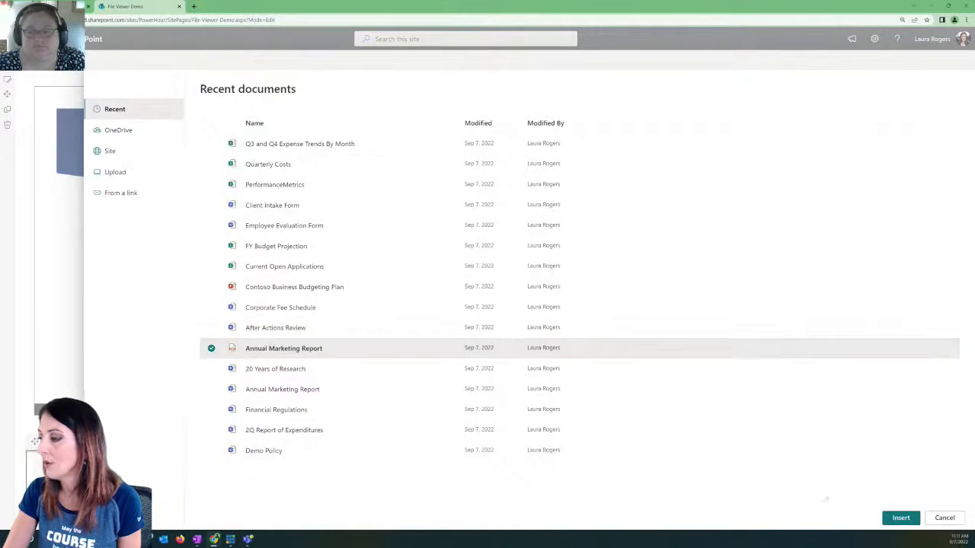
left_click(900, 518)
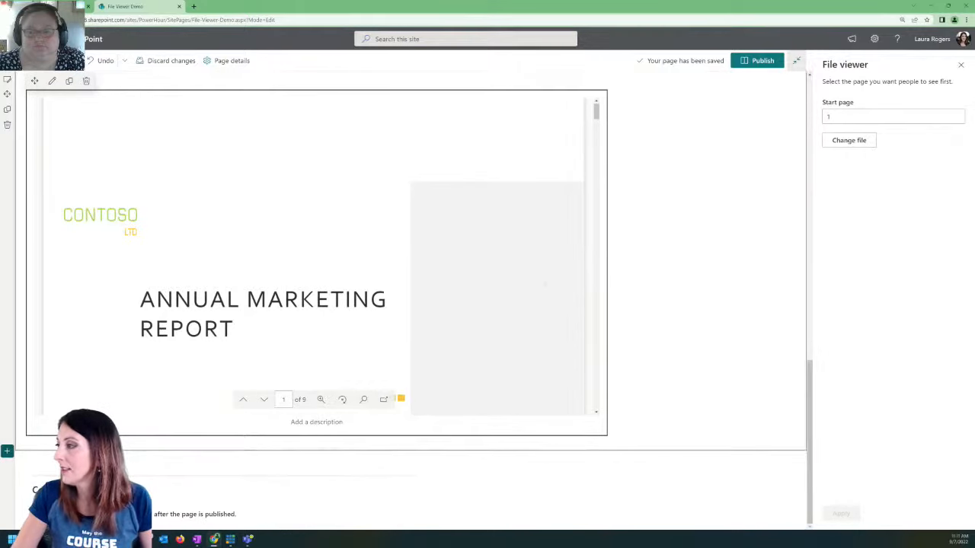
left_click(860, 114)
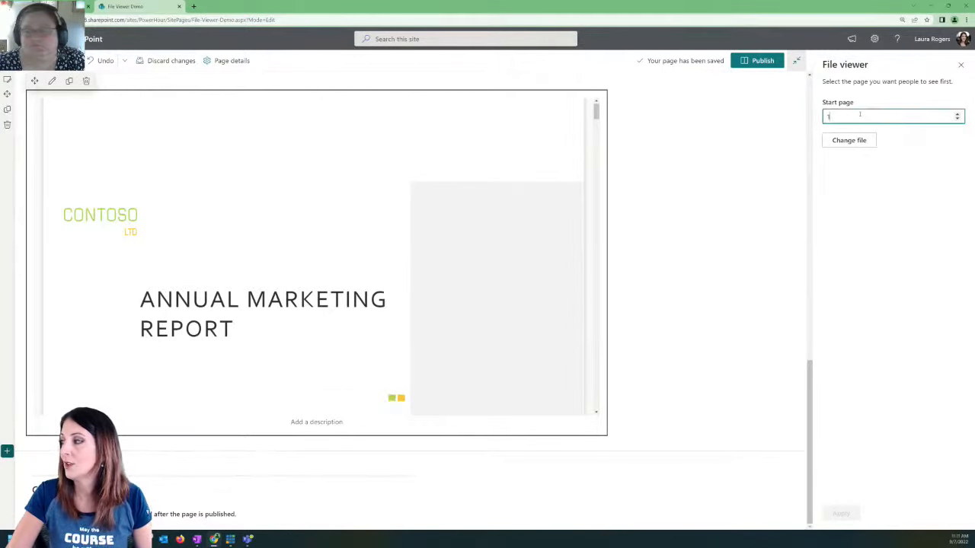
Step: Add a File viewer web part below the PDF and insert the recent Quarterly Costs workbook
left_click(316, 442)
left_click(269, 330)
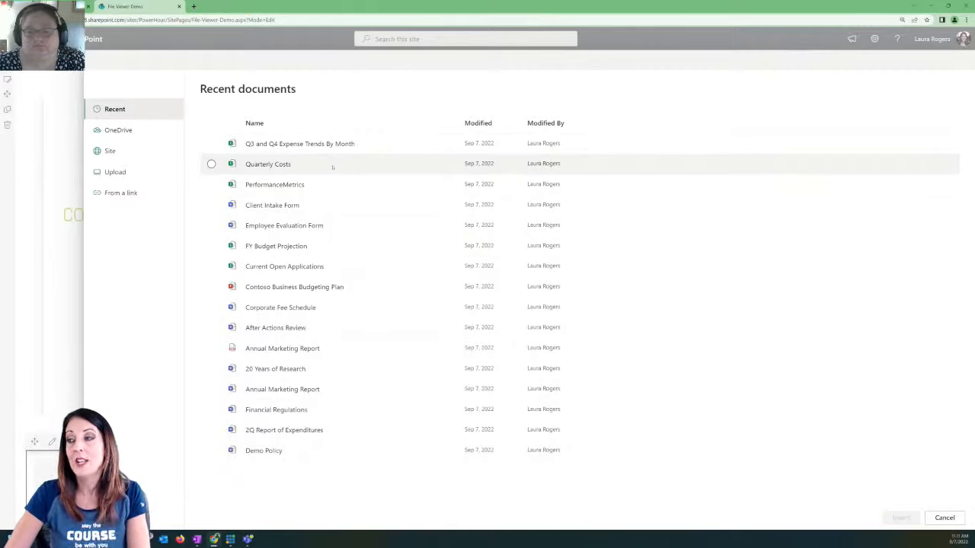
left_click(332, 166)
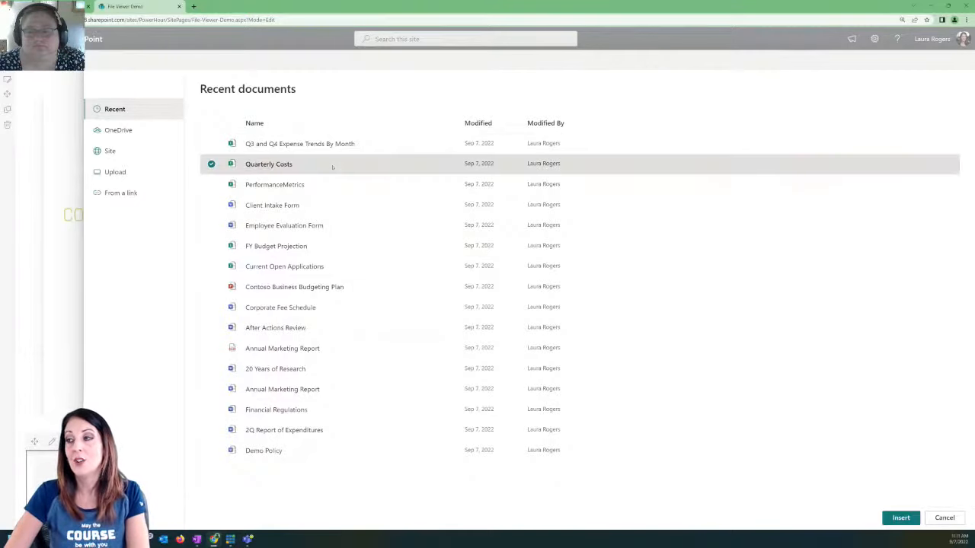
left_click(901, 518)
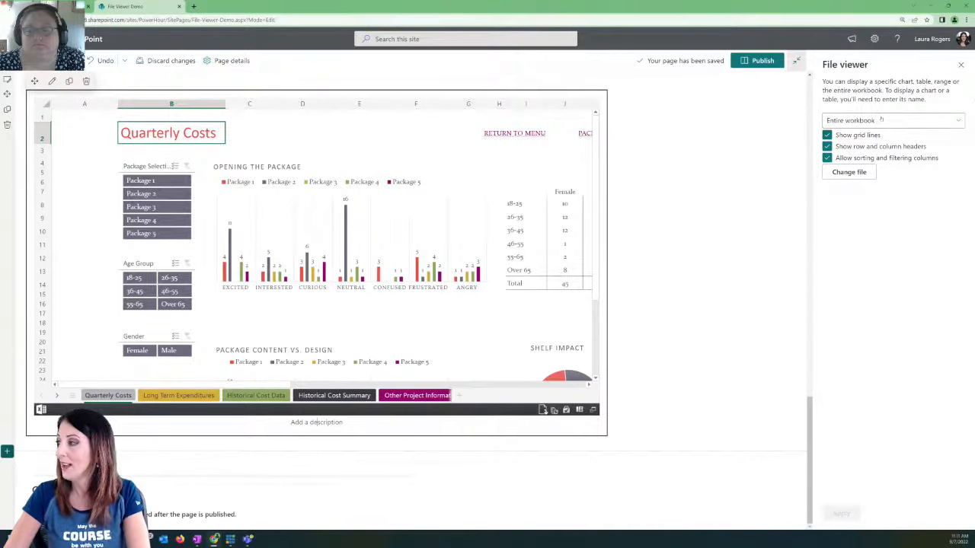
Step: Publish the File Viewer Demo page and add it to the site navigation
left_click(960, 65)
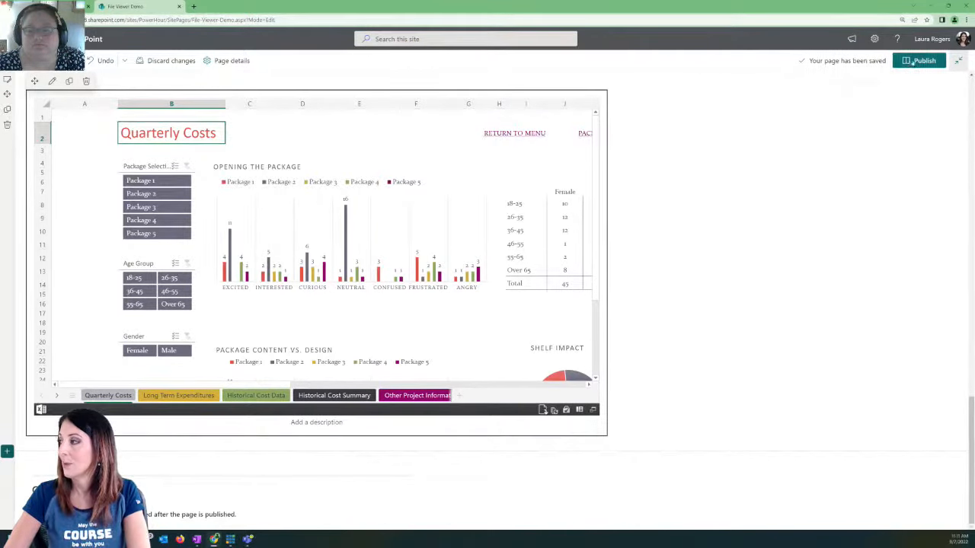
left_click(915, 63)
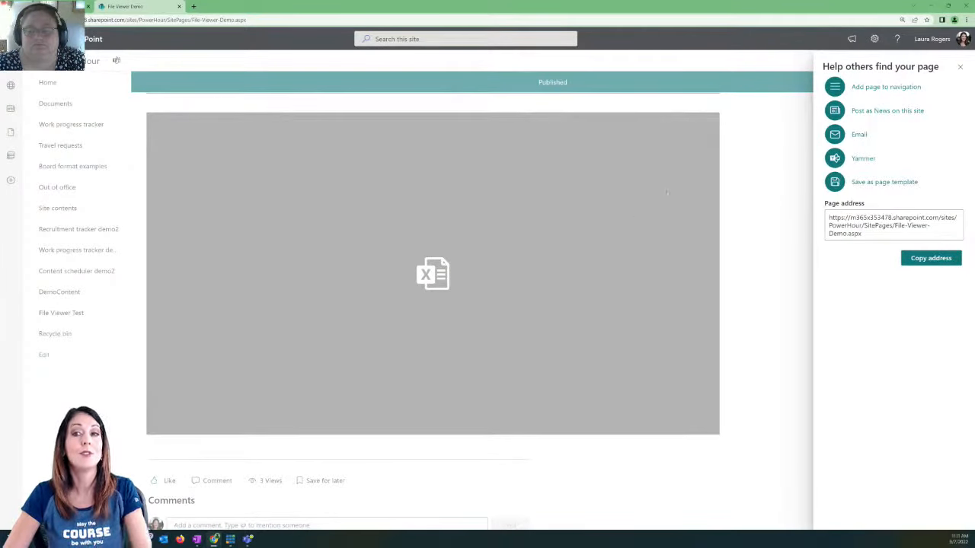
left_click(880, 87)
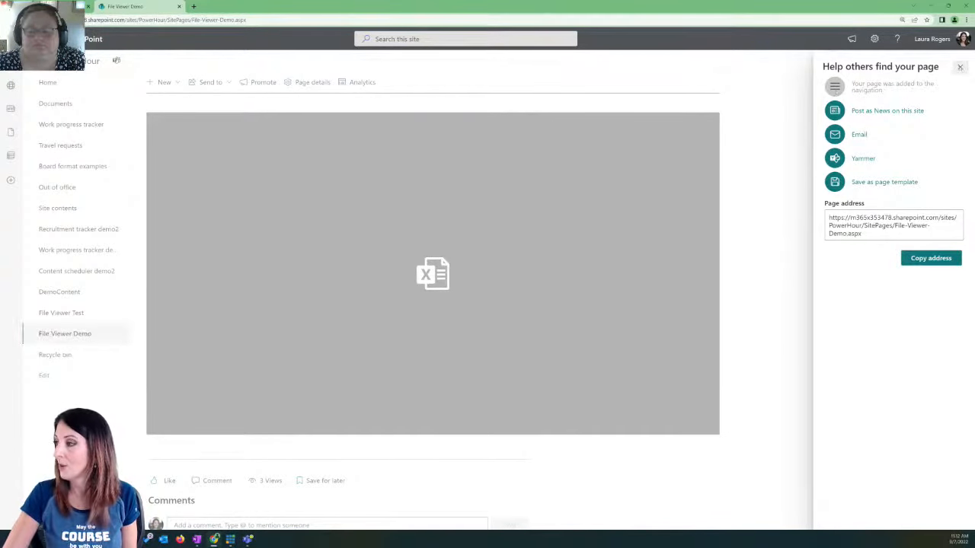
left_click(960, 67)
Step: Review the embedded Word document and presentation on the published File Viewer Demo page
scroll(819, 192, "up", 10)
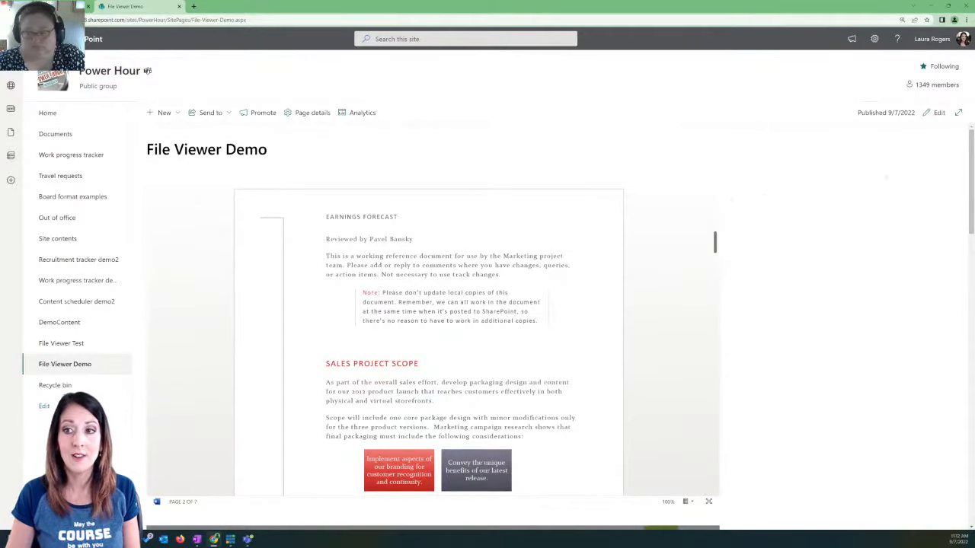
scroll(936, 162, "down", 3)
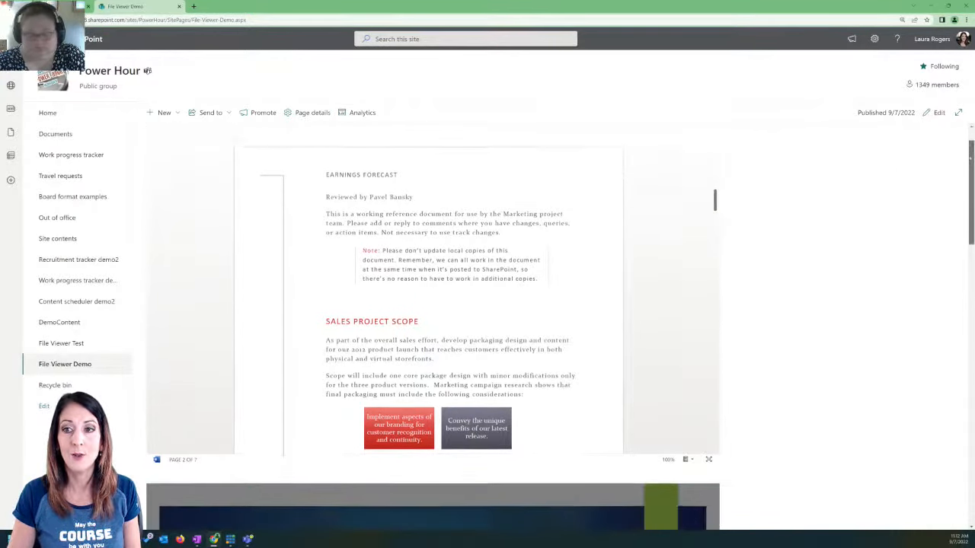
scroll(872, 283, "down", 2)
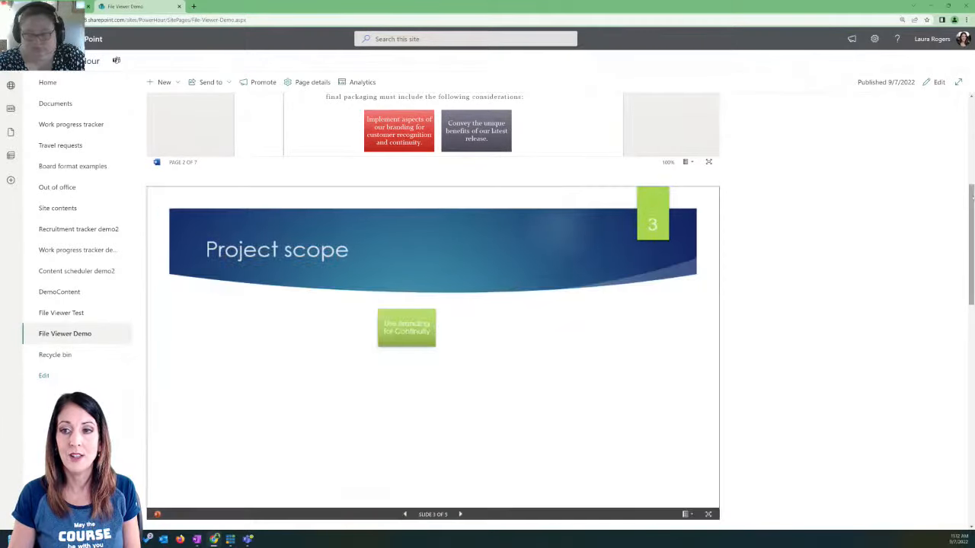
scroll(958, 225, "down", 1)
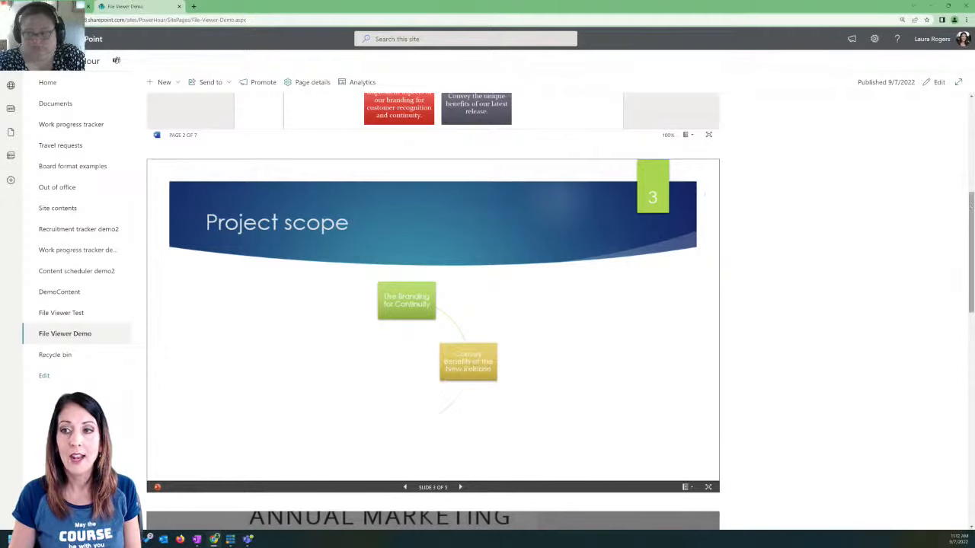
scroll(561, 311, "down", 1)
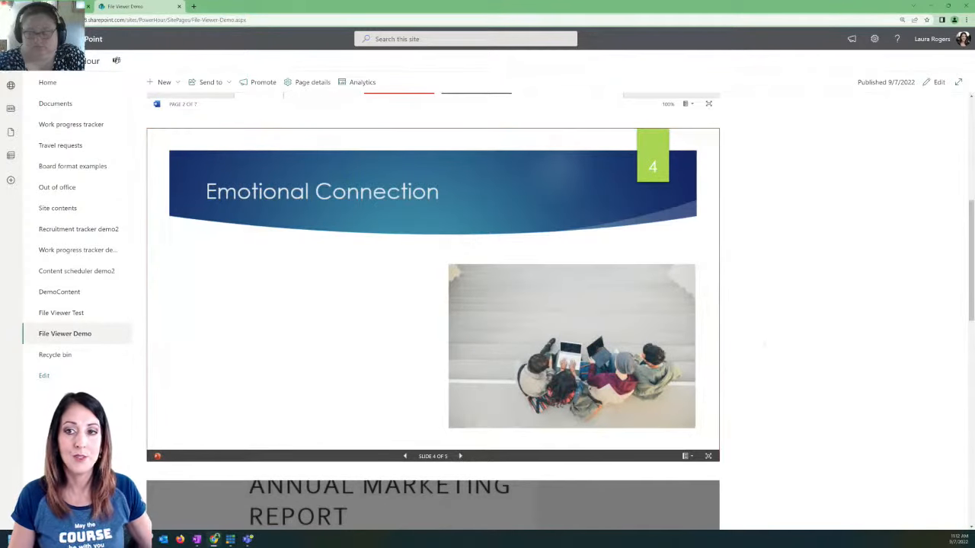
scroll(764, 337, "down", 1)
scroll(766, 338, "up", 2)
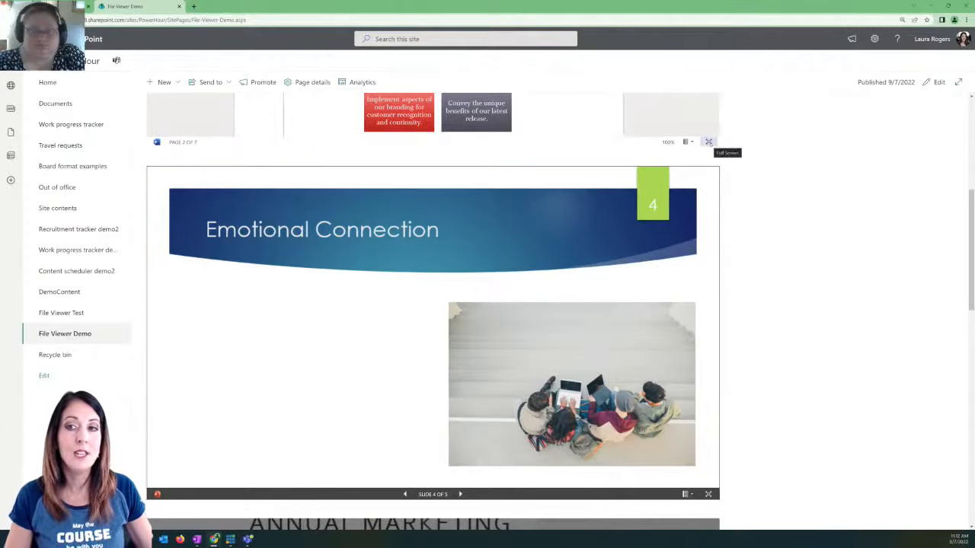
Step: View the embedded Word document full screen, return to the File Viewer Demo page and display the document's list of further options
scroll(828, 226, "up", 5)
scroll(827, 225, "up", 2)
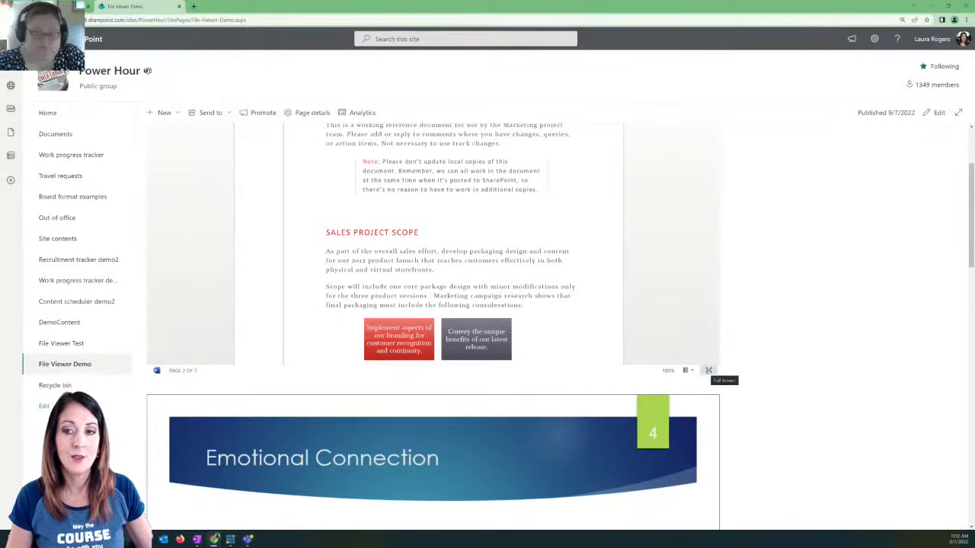
left_click(708, 370)
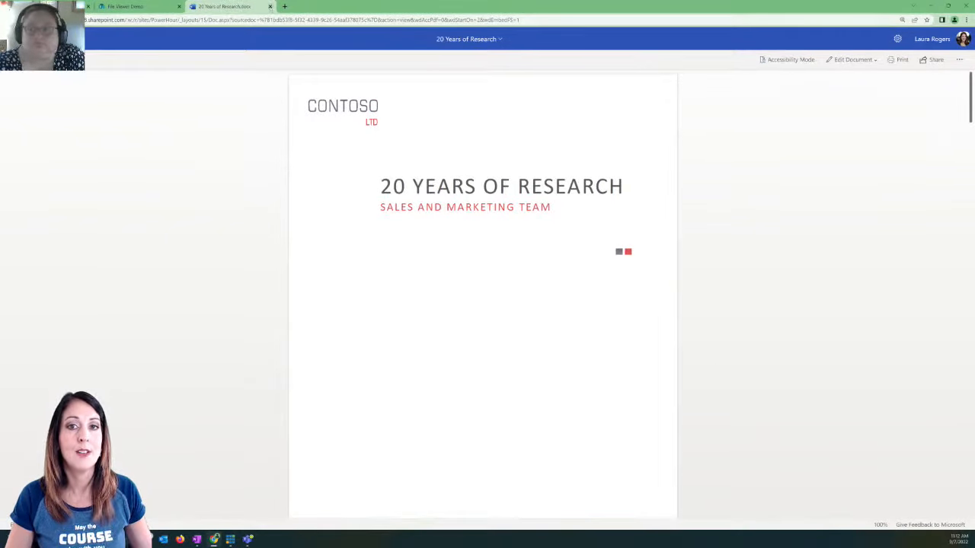
left_click(269, 6)
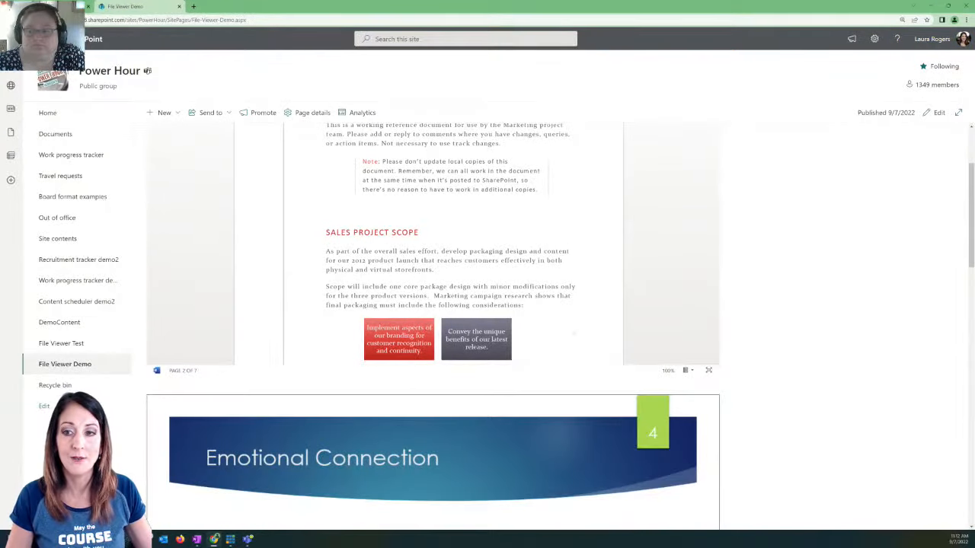
left_click(687, 370)
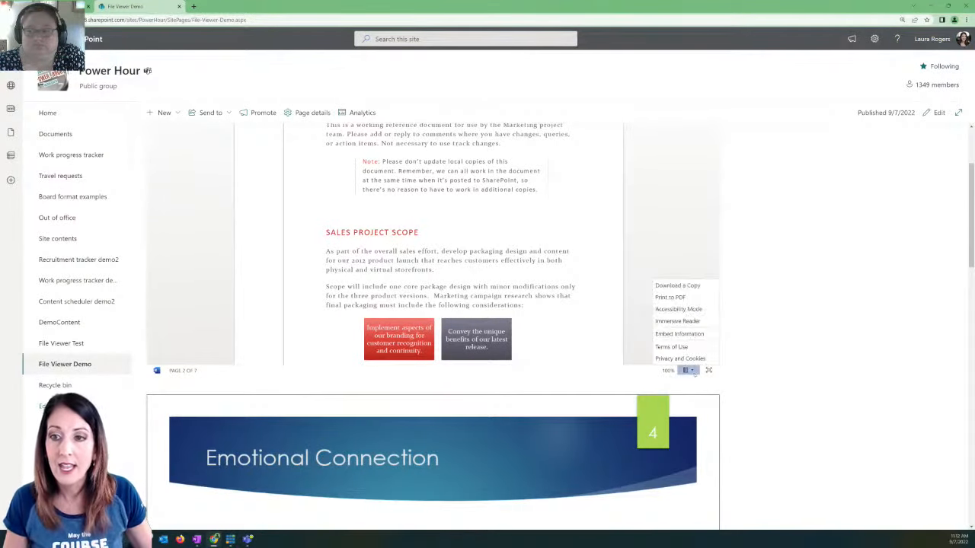
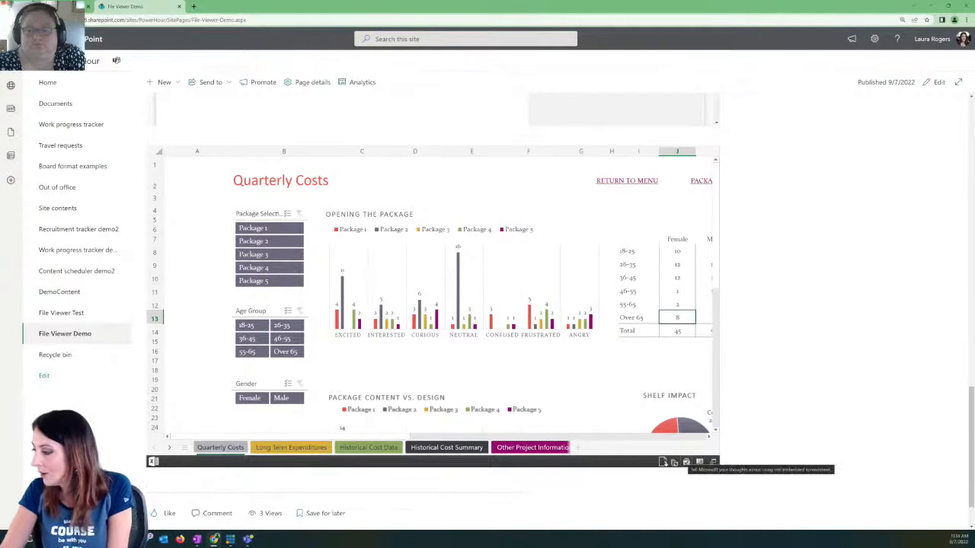
Step: Check the embedded workbook's terms and privacy information, and browse its sheets, returning to Quarterly Costs
left_click(663, 463)
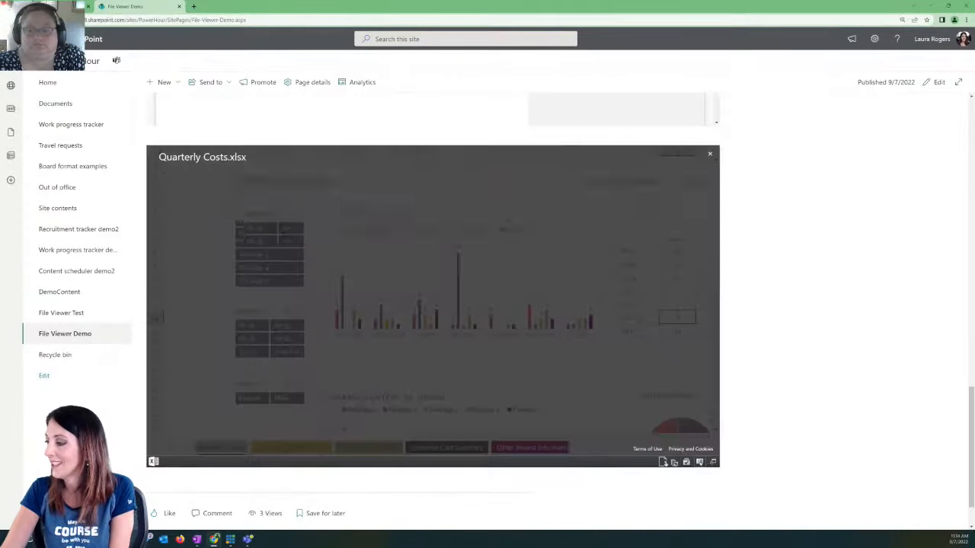
left_click(700, 462)
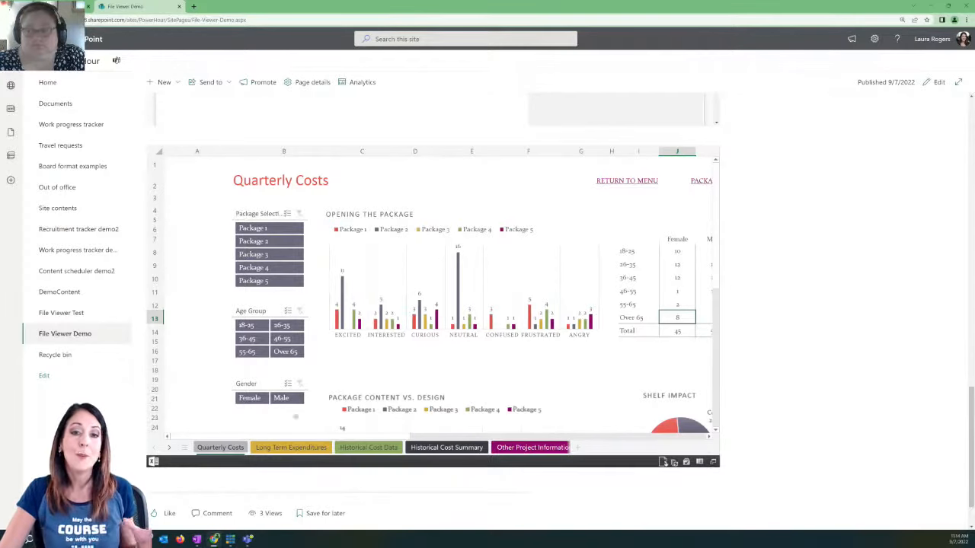
left_click(293, 448)
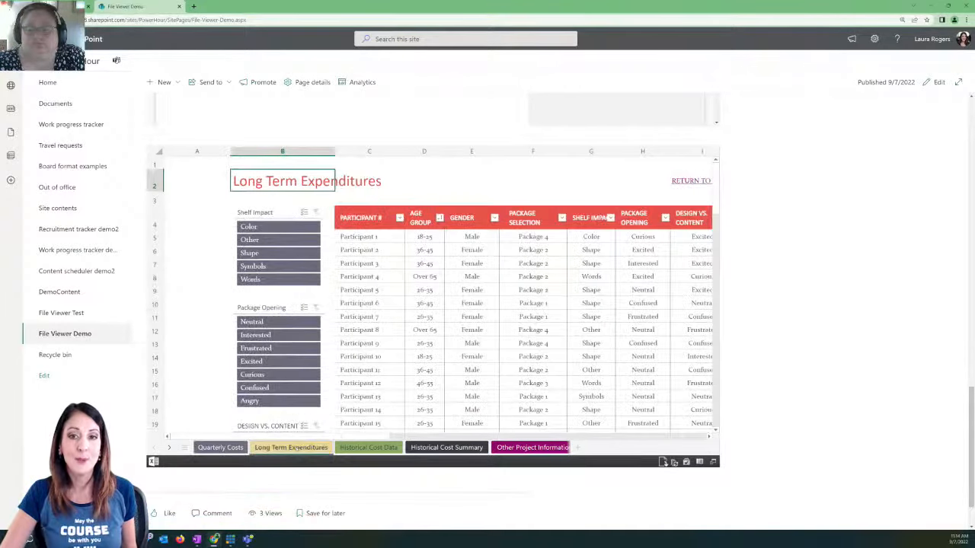
left_click(424, 448)
left_click(532, 448)
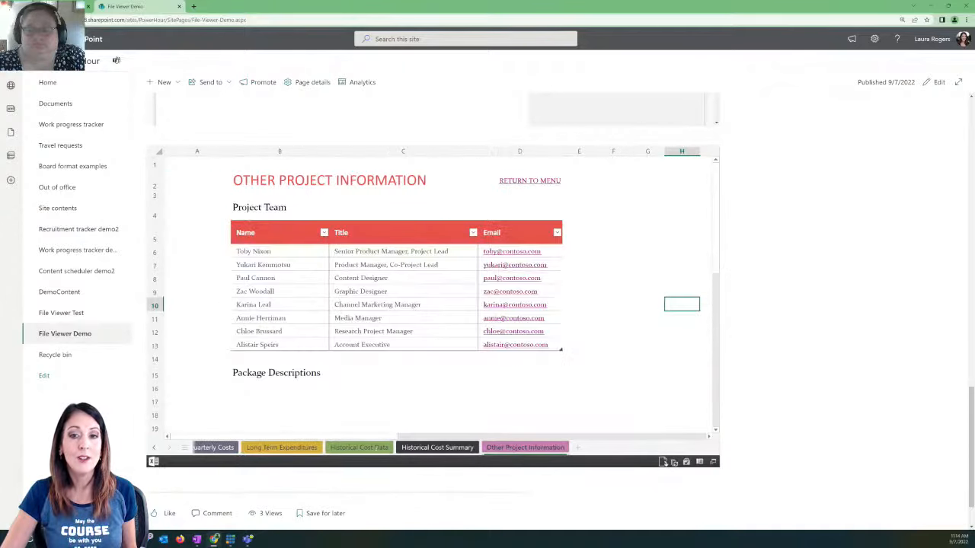
left_click(281, 448)
left_click(220, 448)
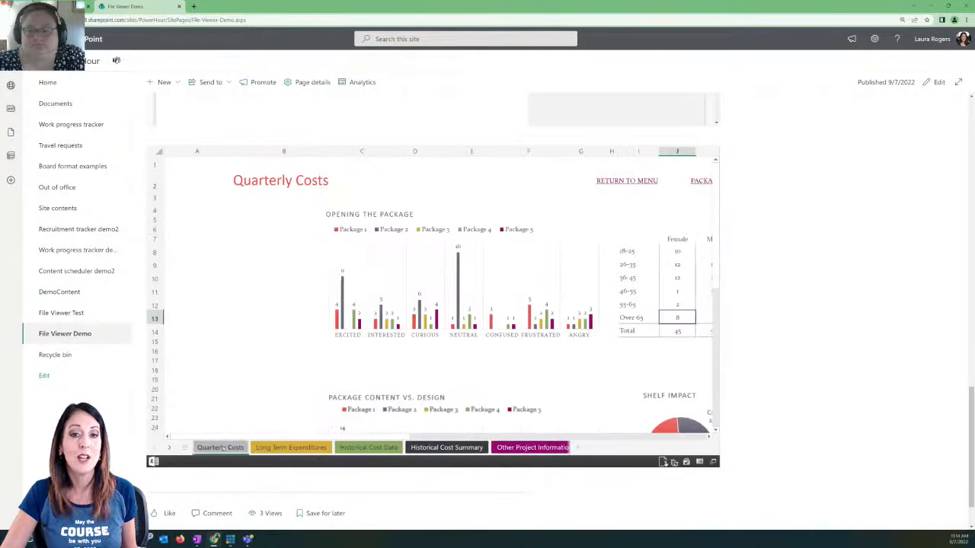
scroll(426, 367, "down", 3)
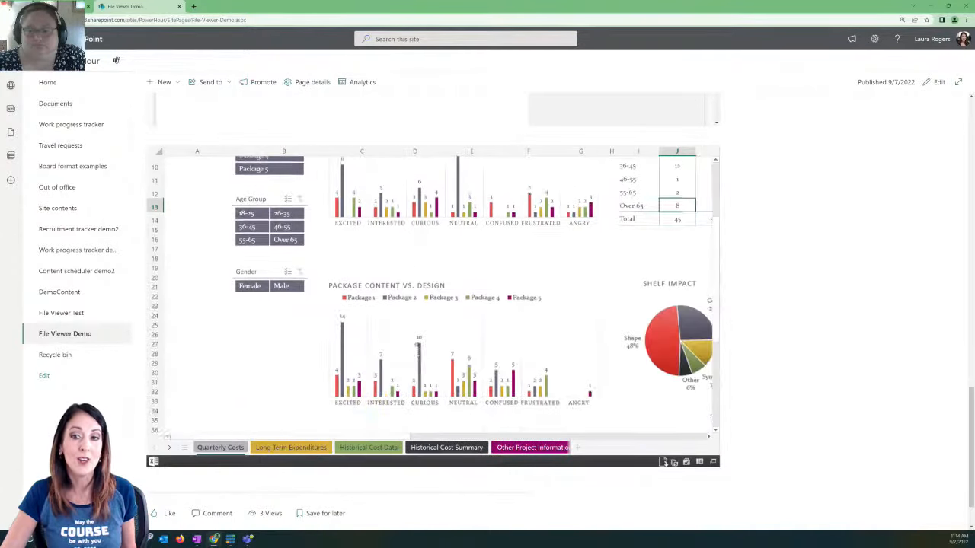
scroll(428, 369, "up", 3)
scroll(428, 369, "up", 1)
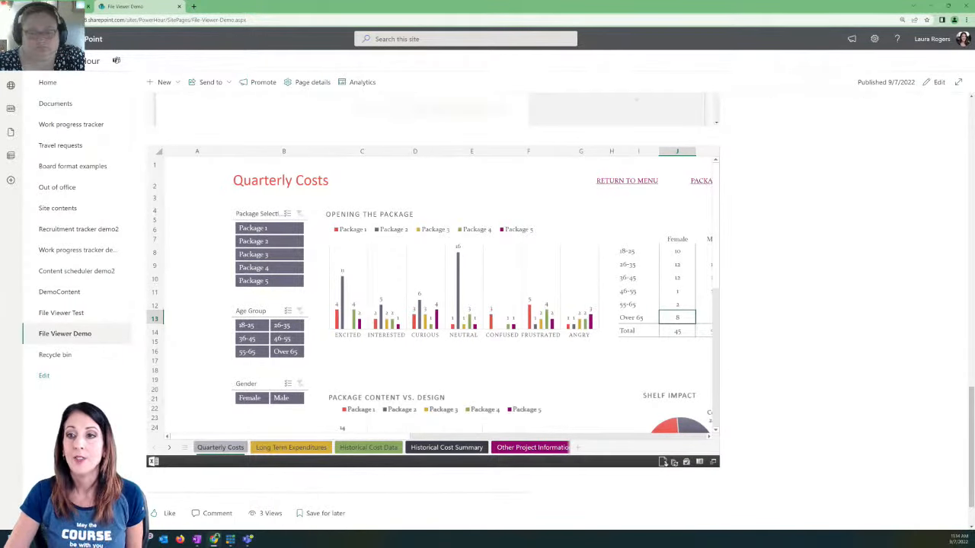
Step: Put the File Viewer Demo page into editing and open the settings of the Annual Marketing Report PDF's File viewer
left_click(932, 84)
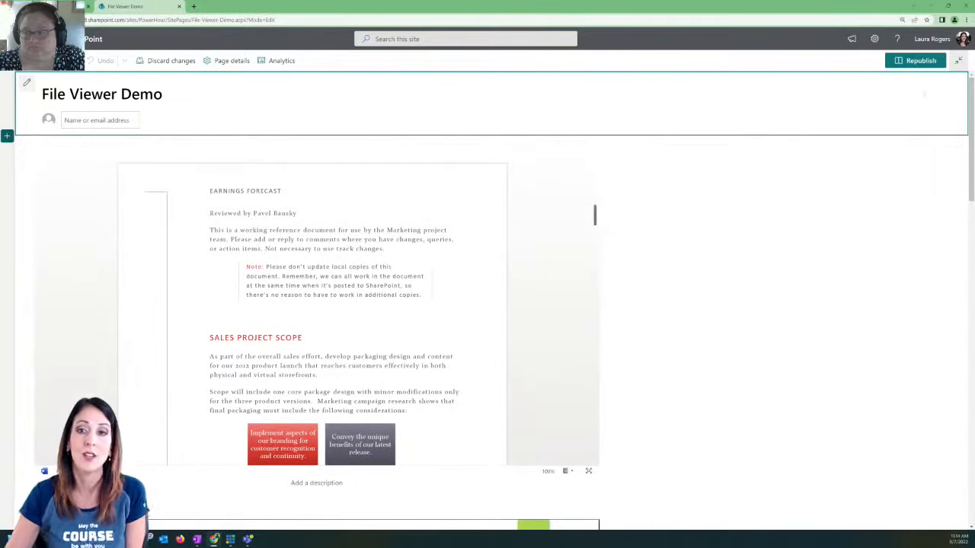
scroll(23, 228, "down", 3)
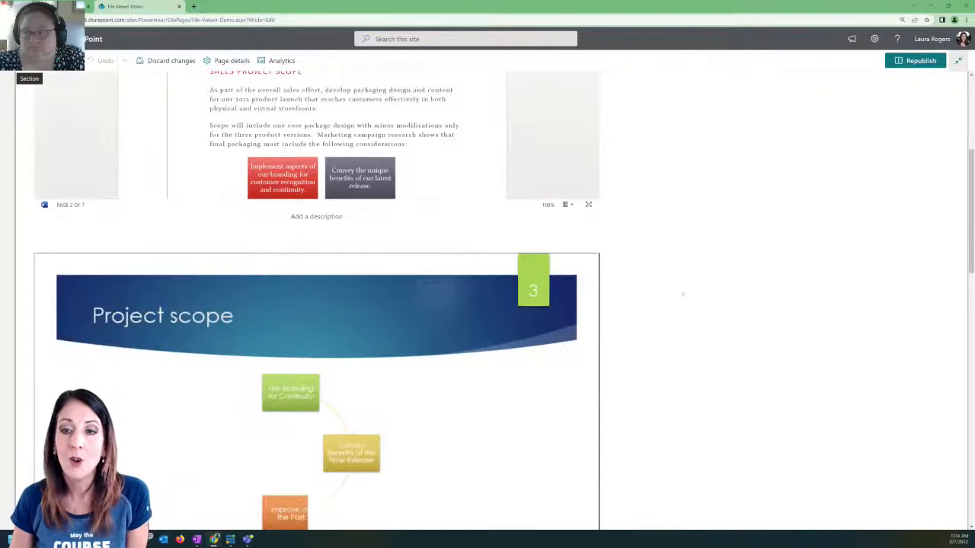
scroll(682, 294, "down", 6)
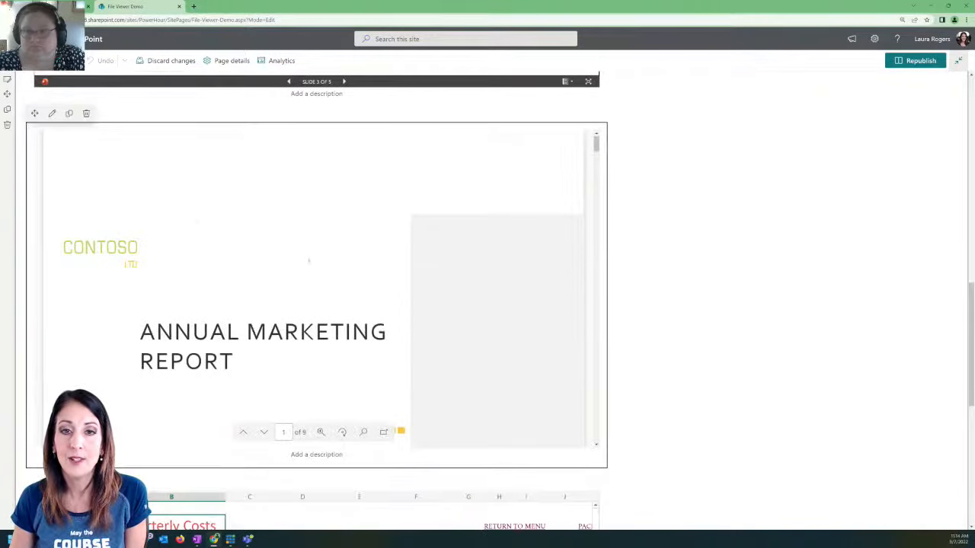
left_click(52, 112)
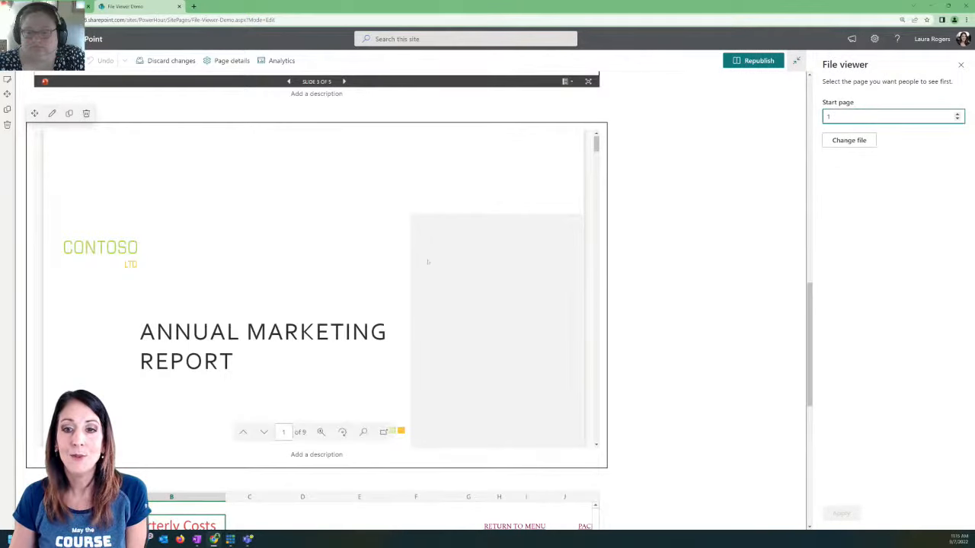
Step: Open the settings of the Quarterly Costs workbook's File viewer and enlarge the browser zoom to 150%
scroll(428, 262, "down", 3)
scroll(345, 432, "down", 4)
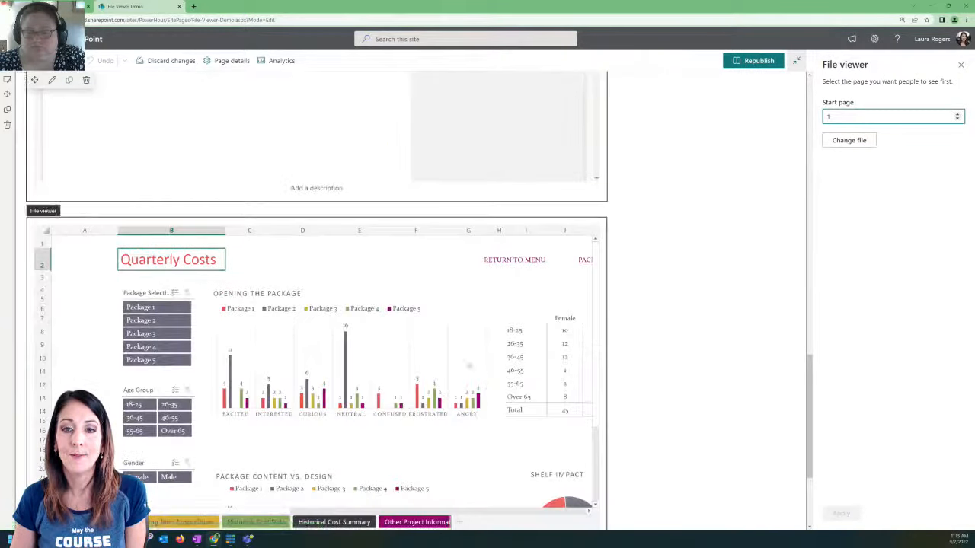
left_click(262, 309)
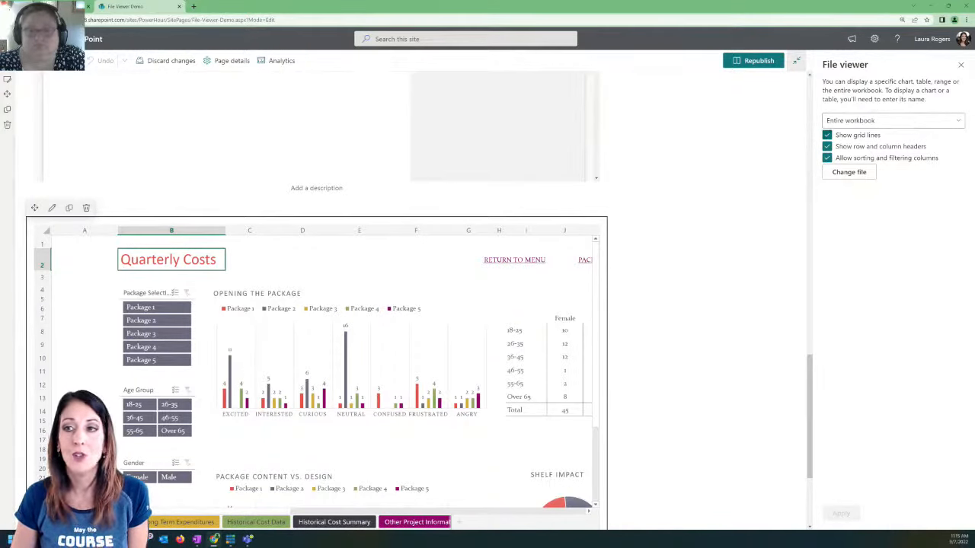
left_click(966, 20)
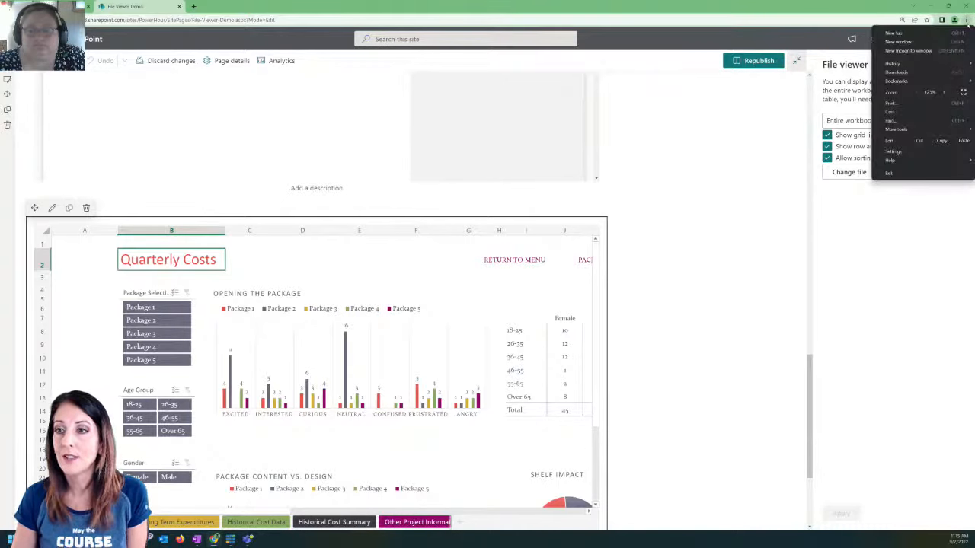
left_click(943, 92)
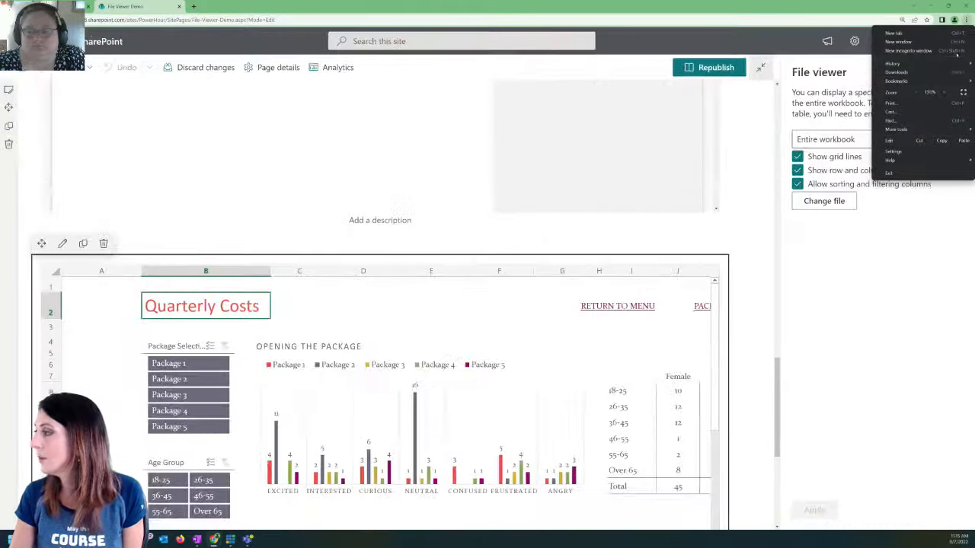
left_click(965, 20)
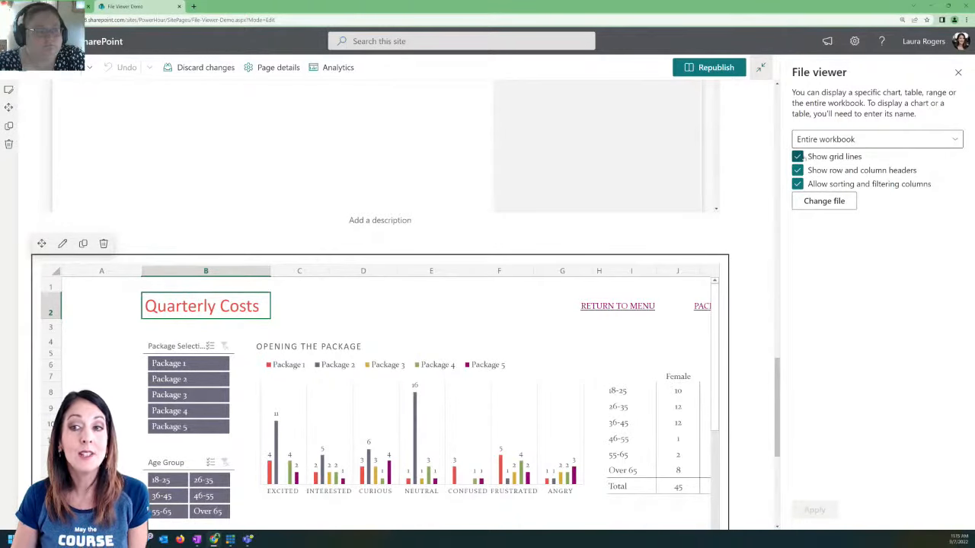
Step: Turn off grid lines, row and column headers, and column sorting and filtering for the Quarterly Costs workbook, and republish the page
left_click(797, 156)
left_click(797, 170)
left_click(797, 184)
left_click(815, 510)
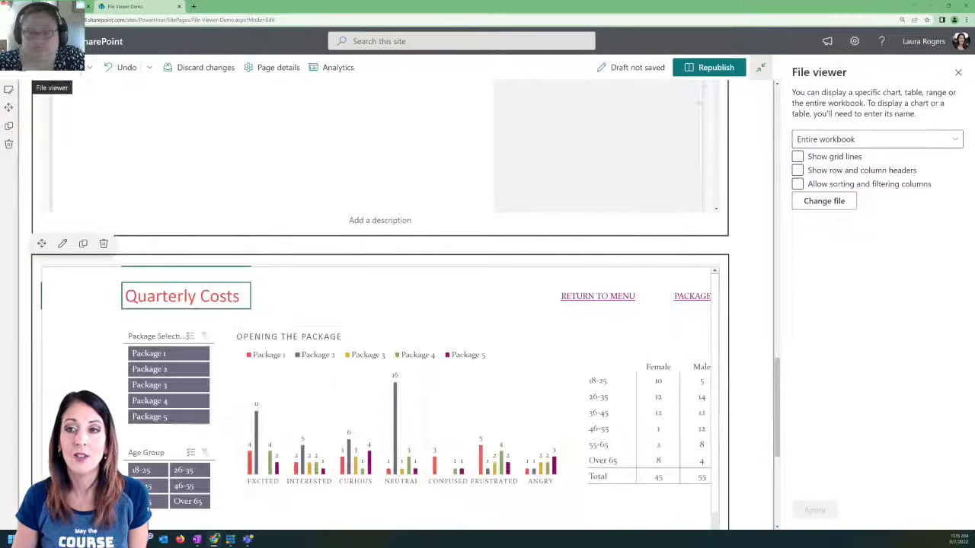
left_click(710, 68)
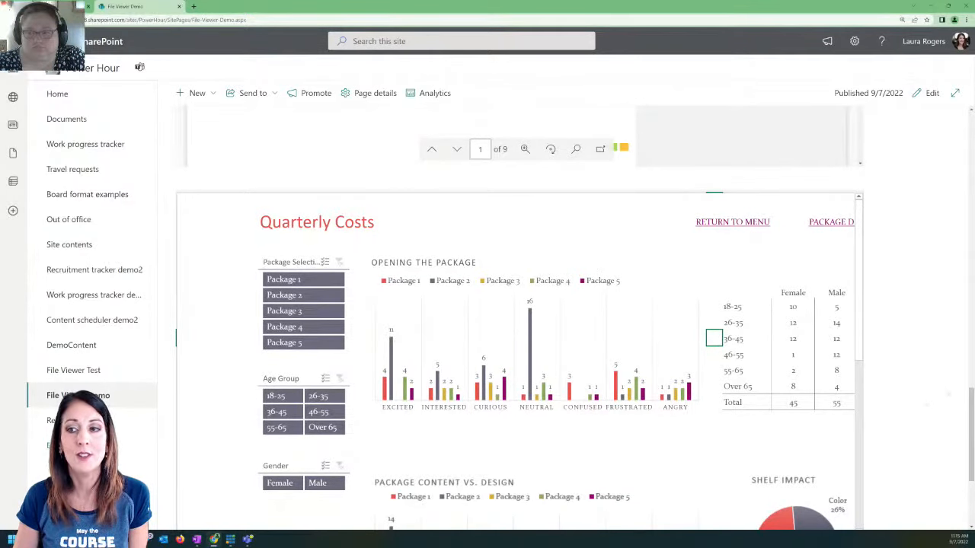
Step: Review the Long Term Expenditures and Historical Cost Data sheets of the embedded workbook on the republished page
left_click_drag(971, 434, 970, 451)
left_click(746, 371)
left_click(349, 473)
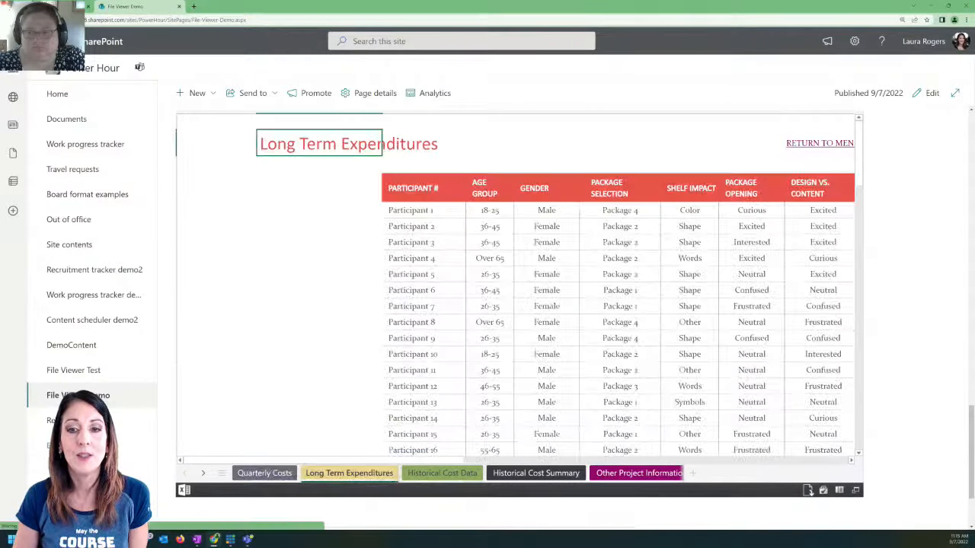
left_click(437, 473)
scroll(629, 313, "up", 1)
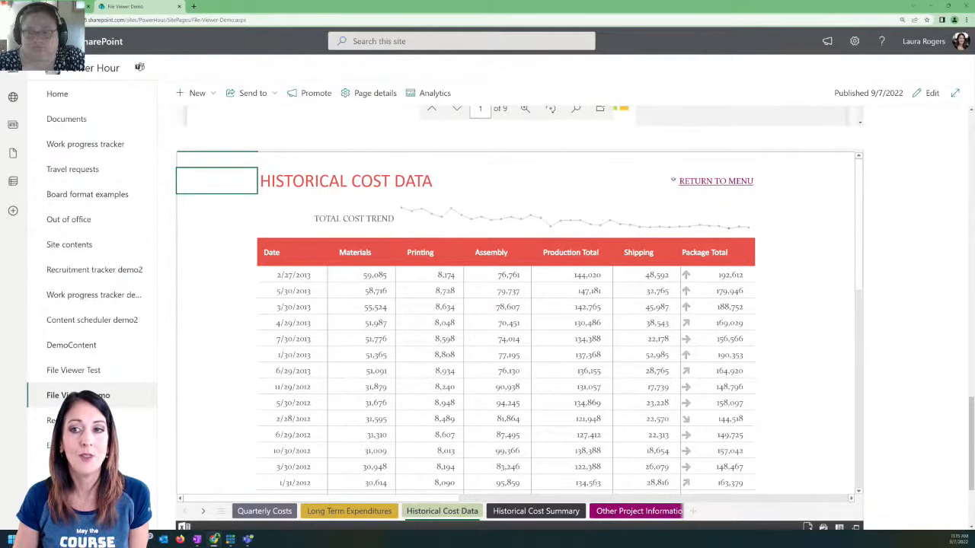
scroll(607, 271, "down", 2)
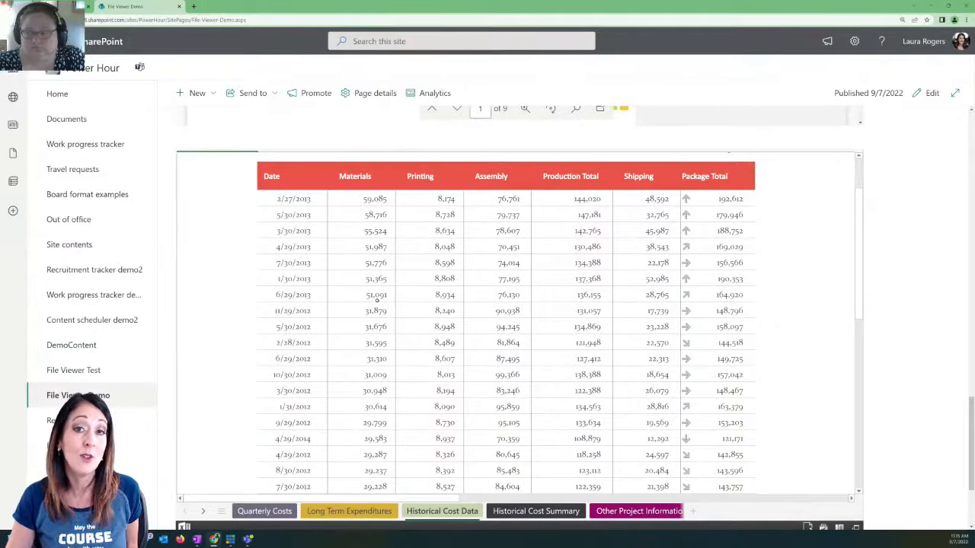
scroll(377, 300, "up", 2)
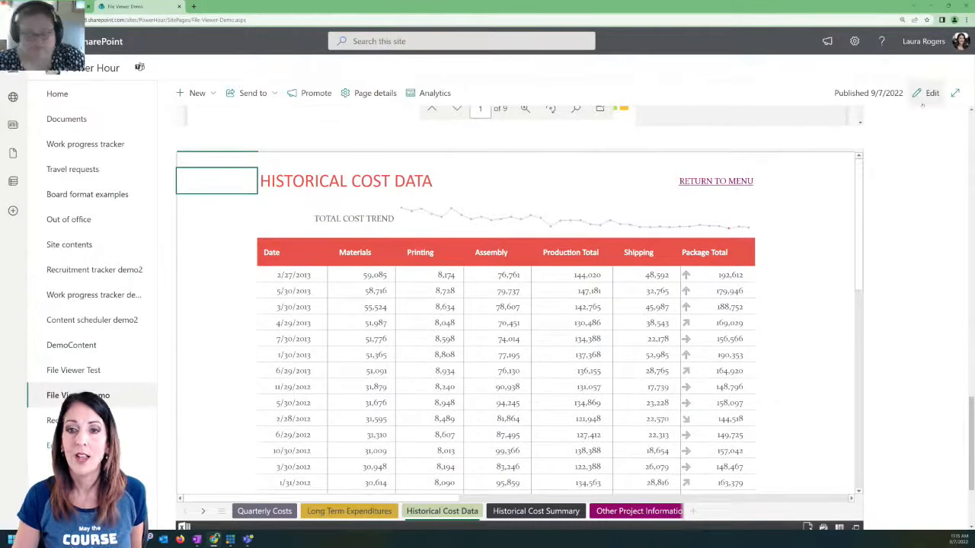
Step: Put the File Viewer Demo page into editing and delete the Word document, PowerPoint and Annual Marketing Report PDF File viewers
left_click(928, 93)
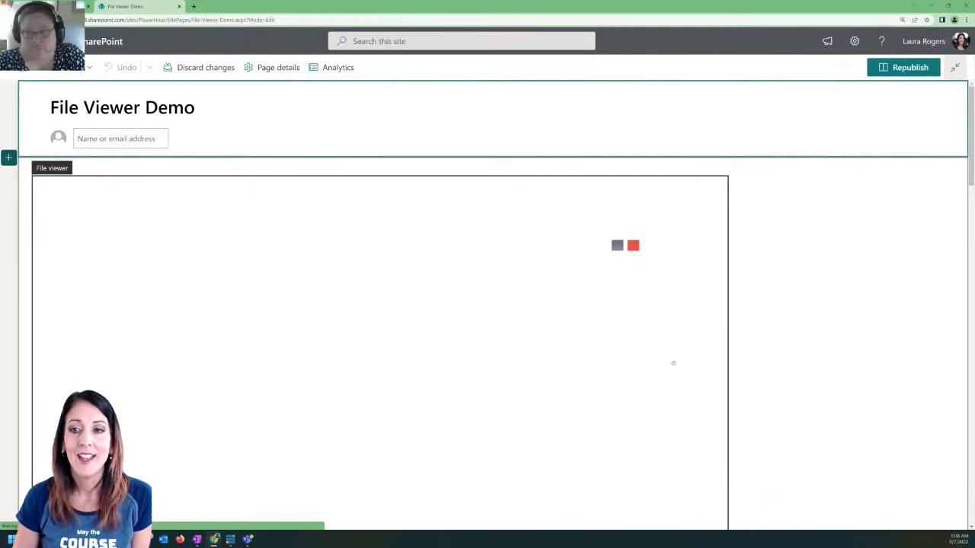
scroll(673, 364, "down", 8)
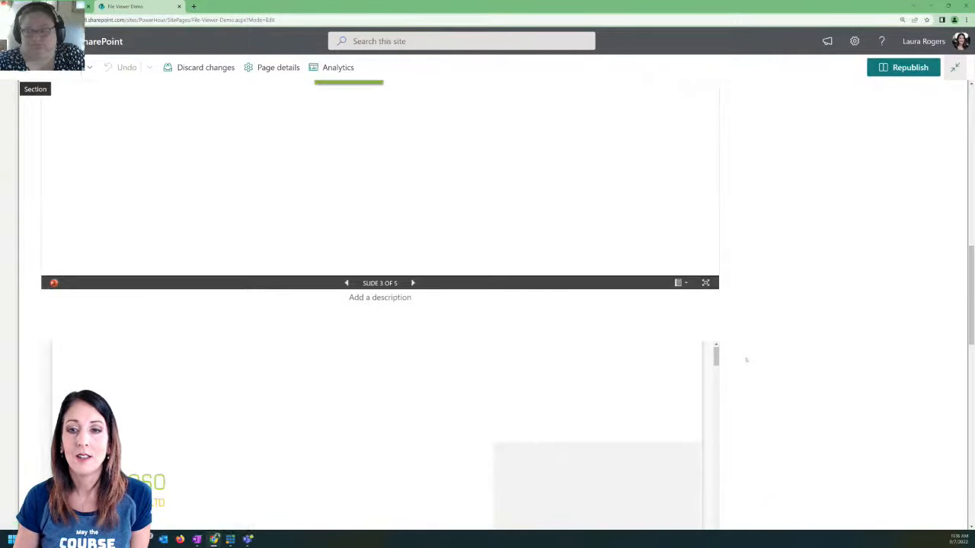
scroll(746, 360, "down", 6)
scroll(746, 360, "up", 18)
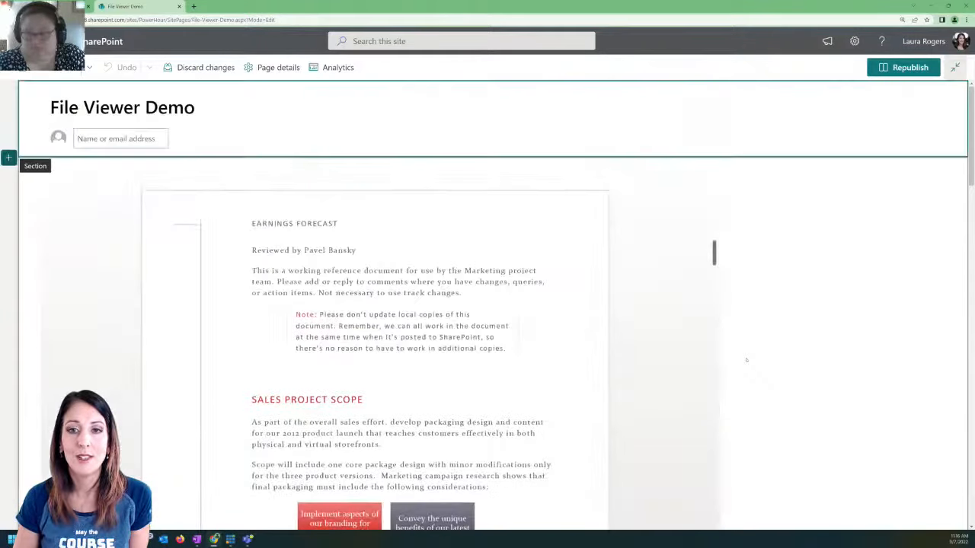
left_click(344, 384)
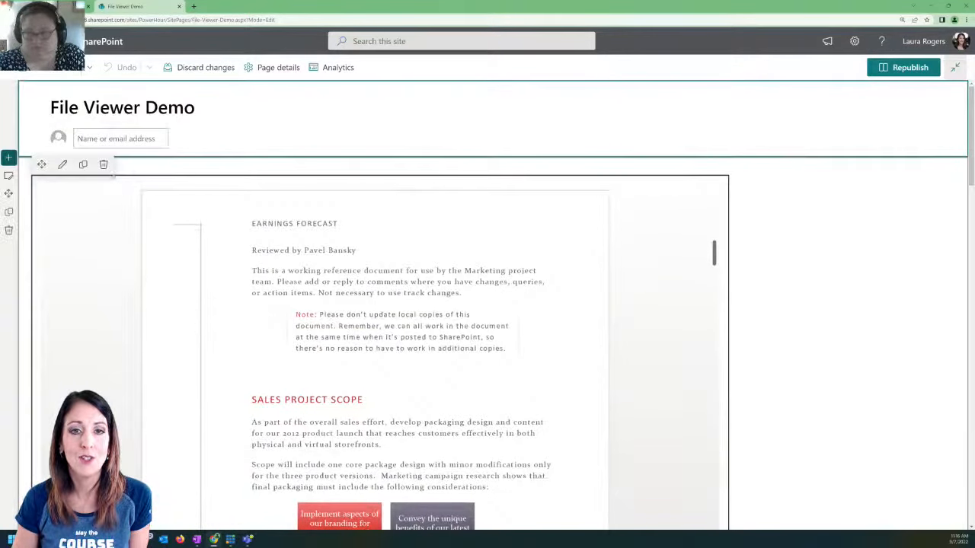
left_click(103, 163)
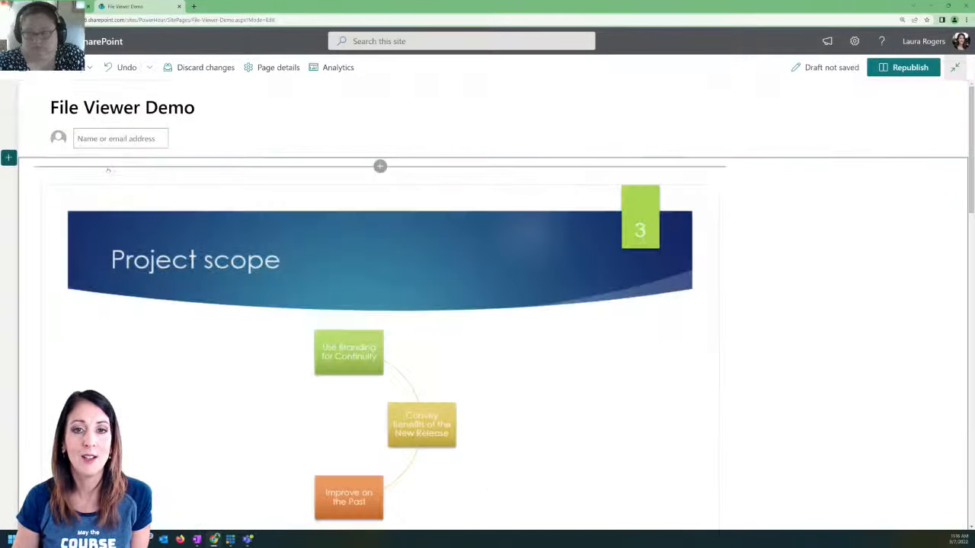
left_click(144, 214)
left_click(104, 164)
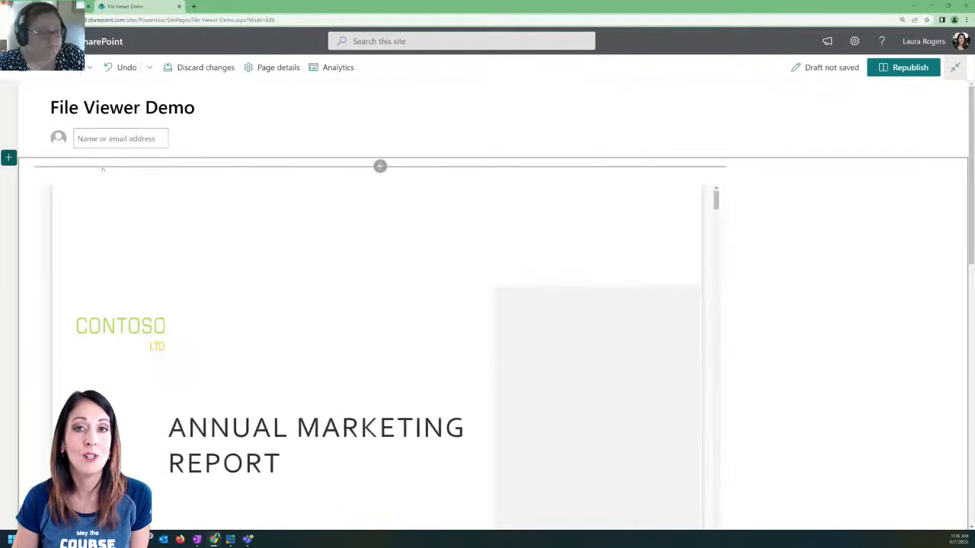
left_click(81, 200)
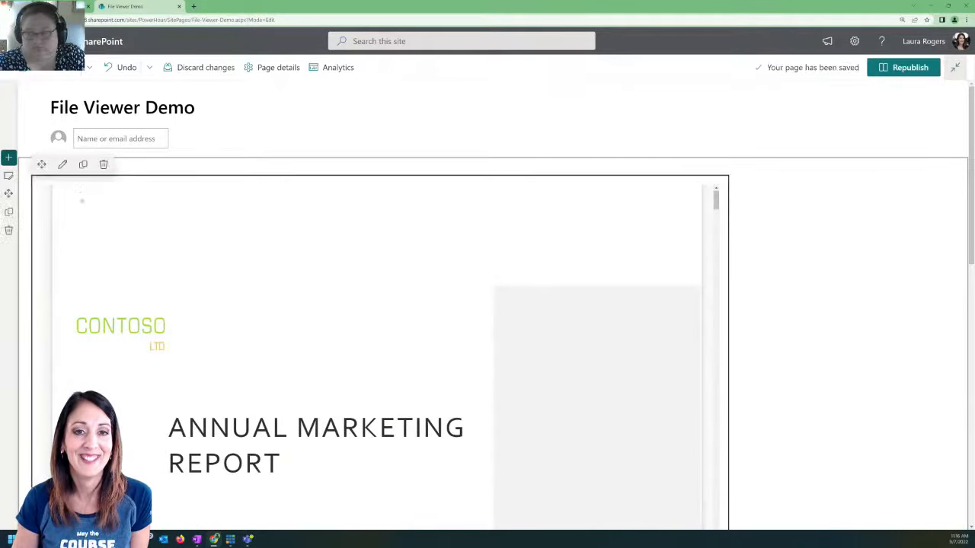
left_click(103, 164)
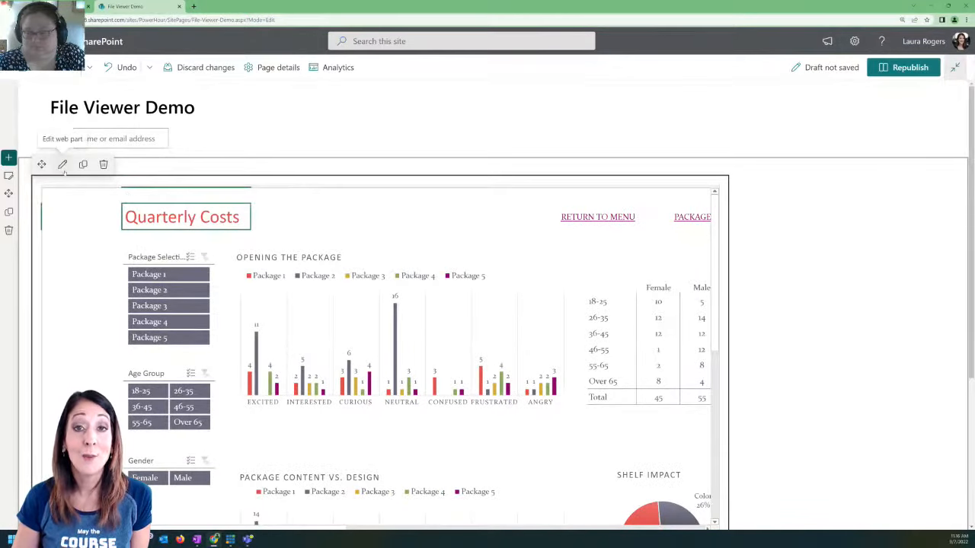
Step: Switch the Quarterly Costs File viewer from showing the entire workbook to showing a chart, keeping the same source file
left_click(62, 164)
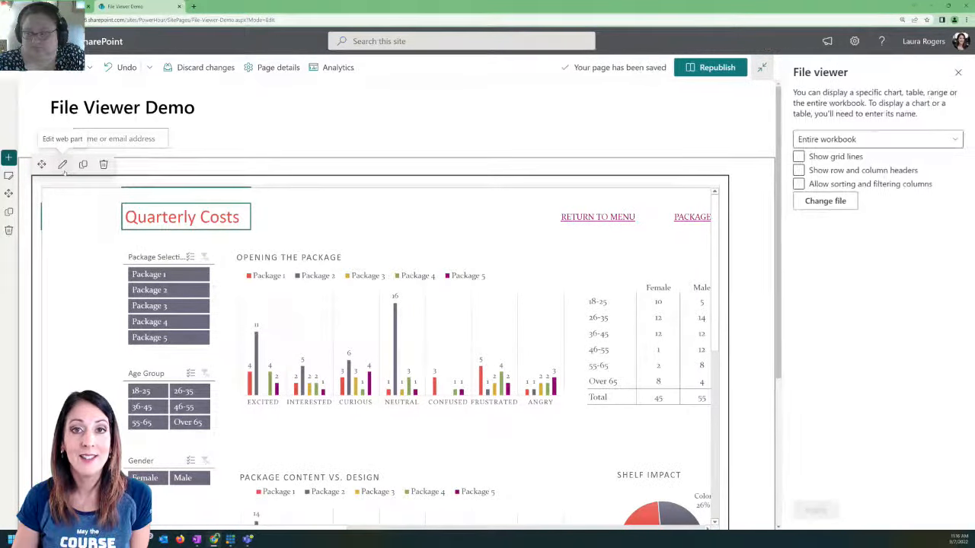
left_click(865, 143)
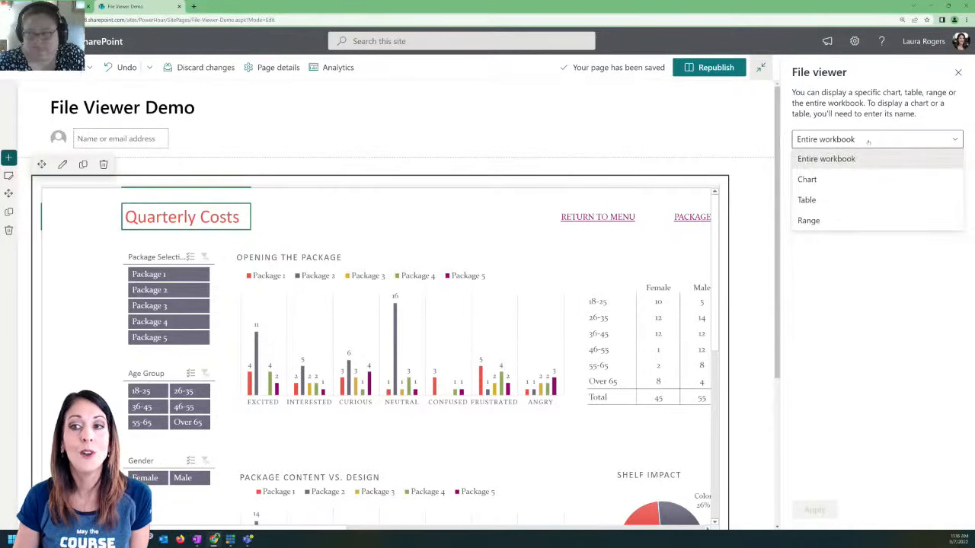
left_click(856, 182)
left_click(855, 180)
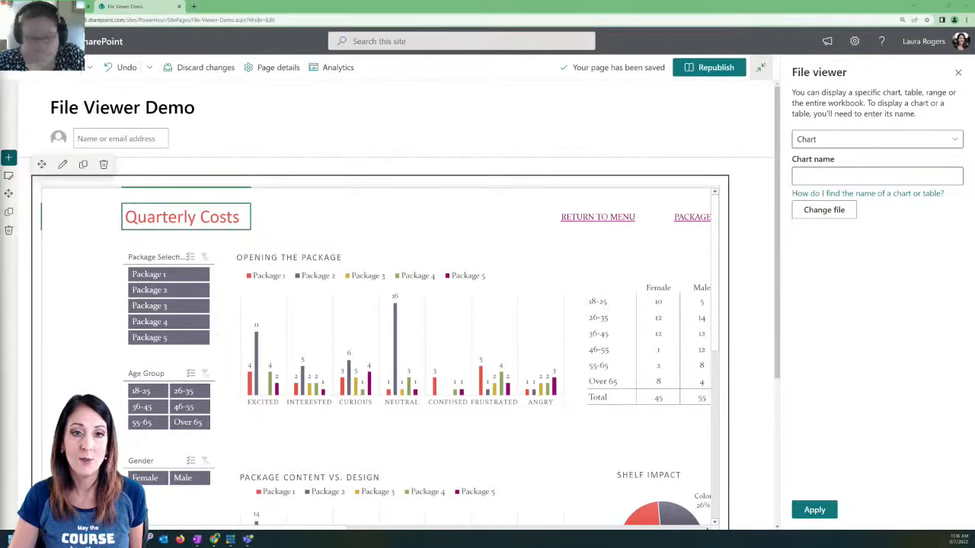
left_click(853, 176)
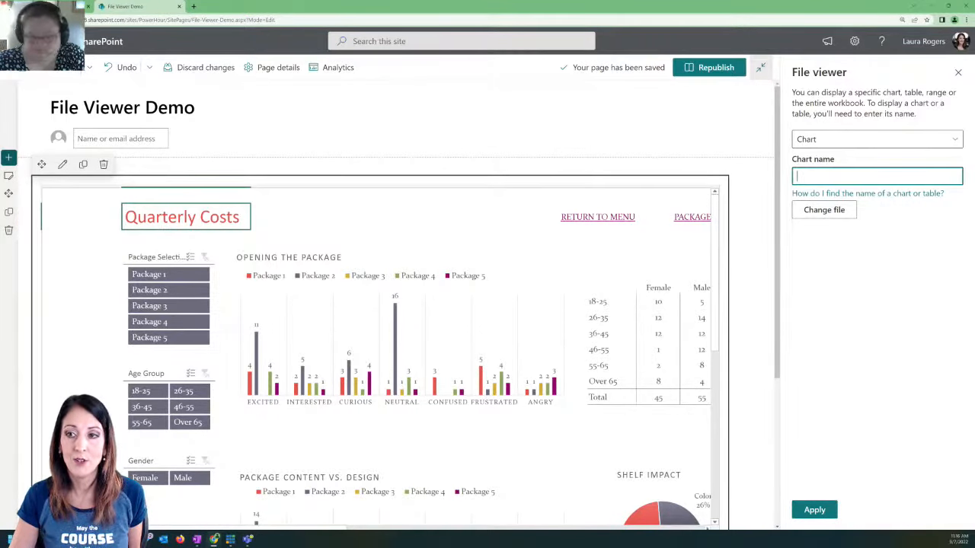
left_click(815, 510)
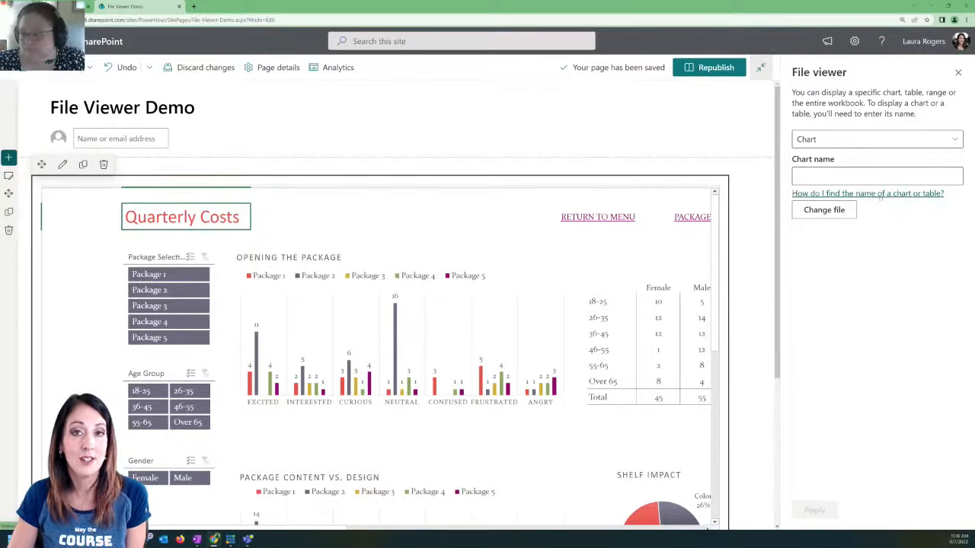
left_click(828, 211)
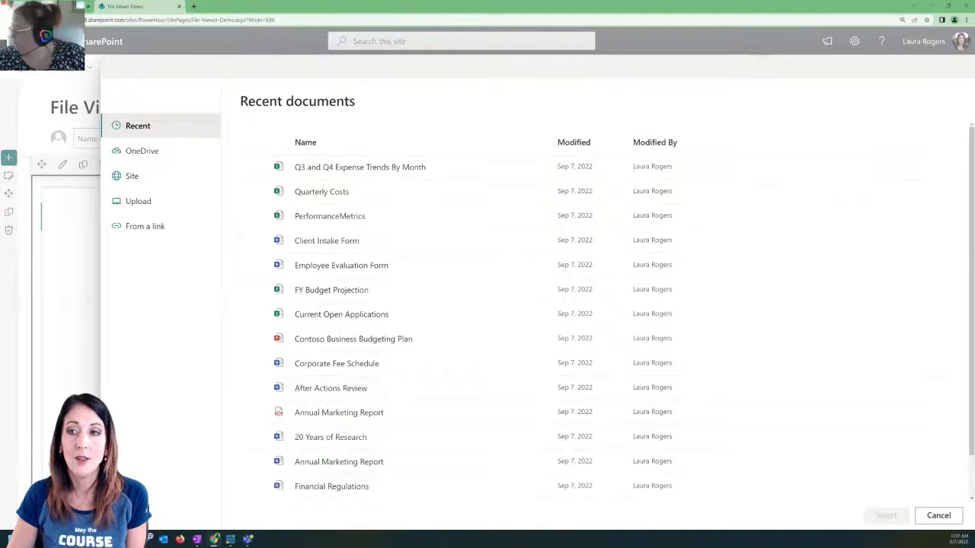
left_click(938, 516)
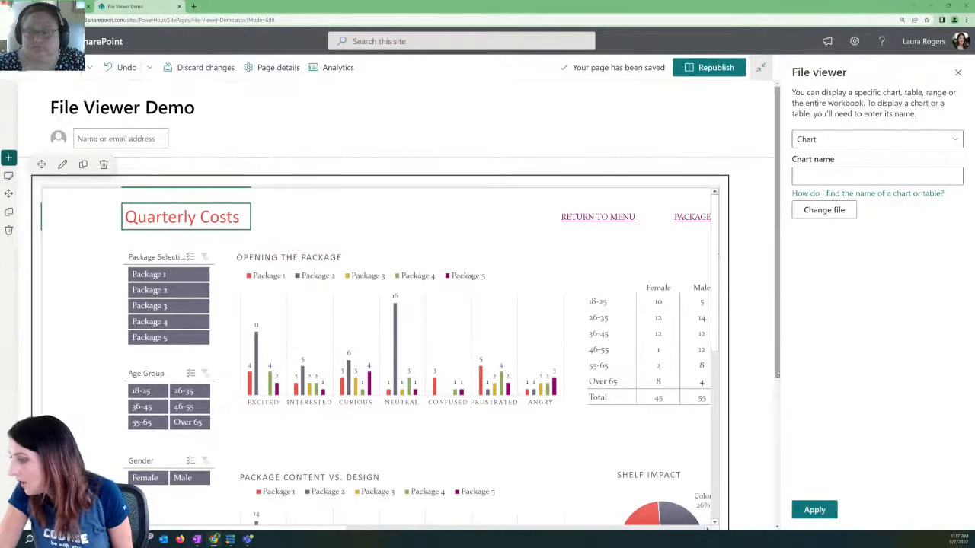
Step: Open the embedded Quarterly Costs workbook in Excel for the web and check the names of the Opening the Package and Shelf Impact charts
scroll(404, 438, "down", 3)
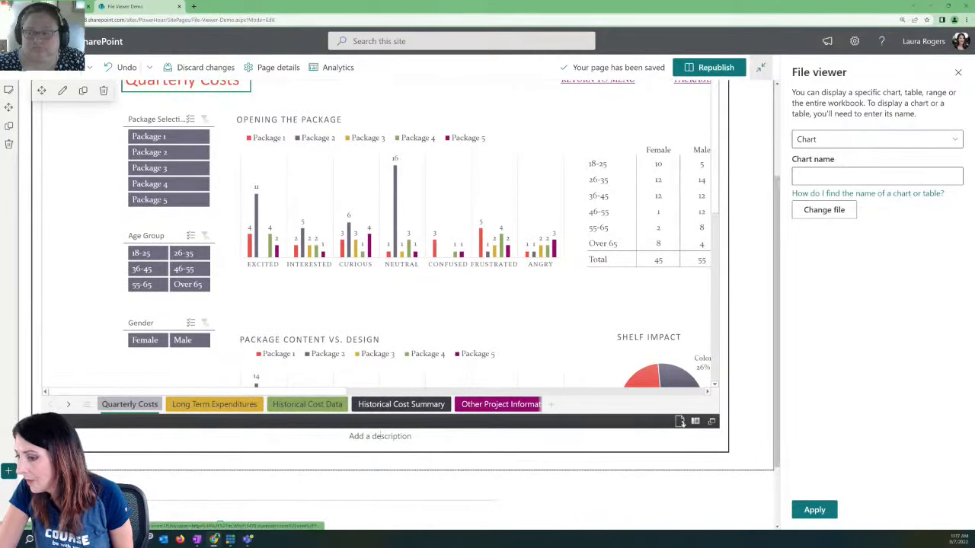
left_click(712, 421)
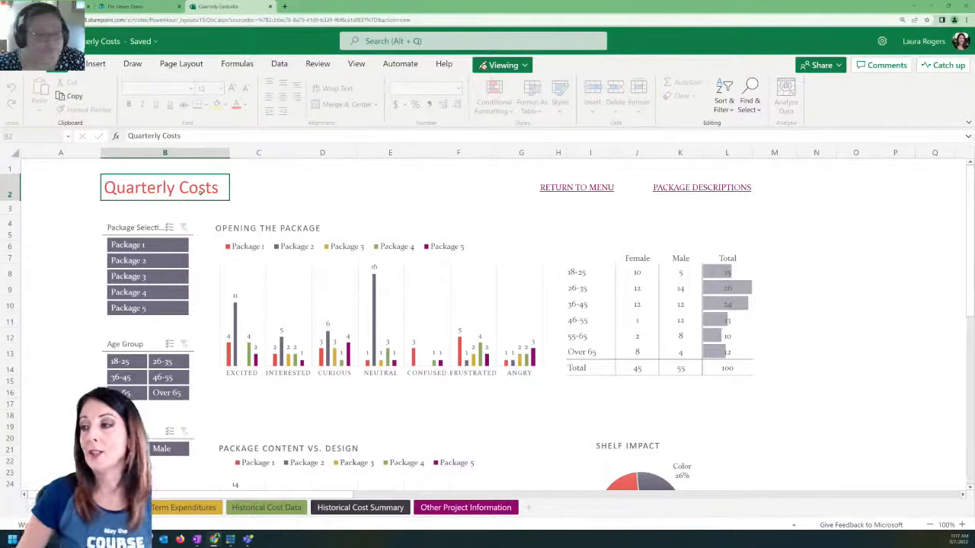
left_click(295, 357)
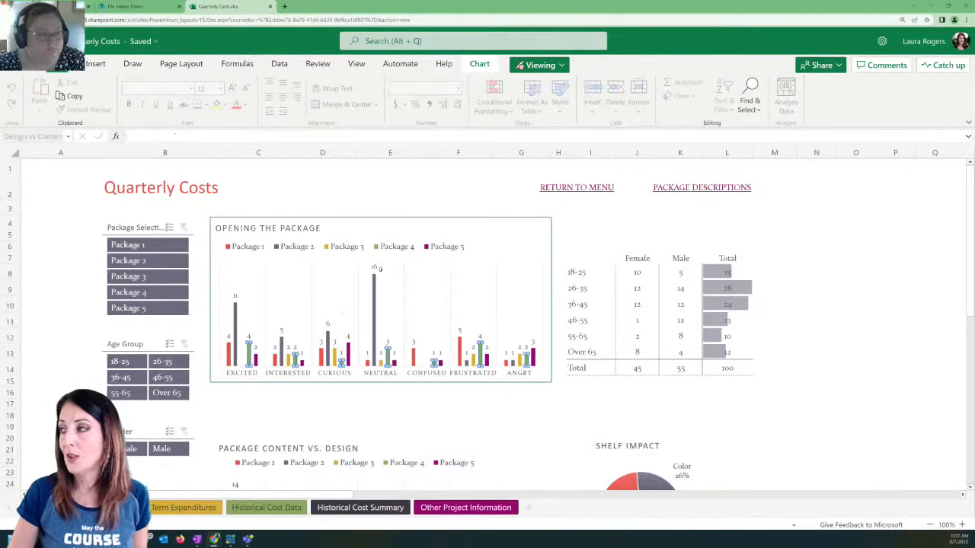
left_click(309, 247)
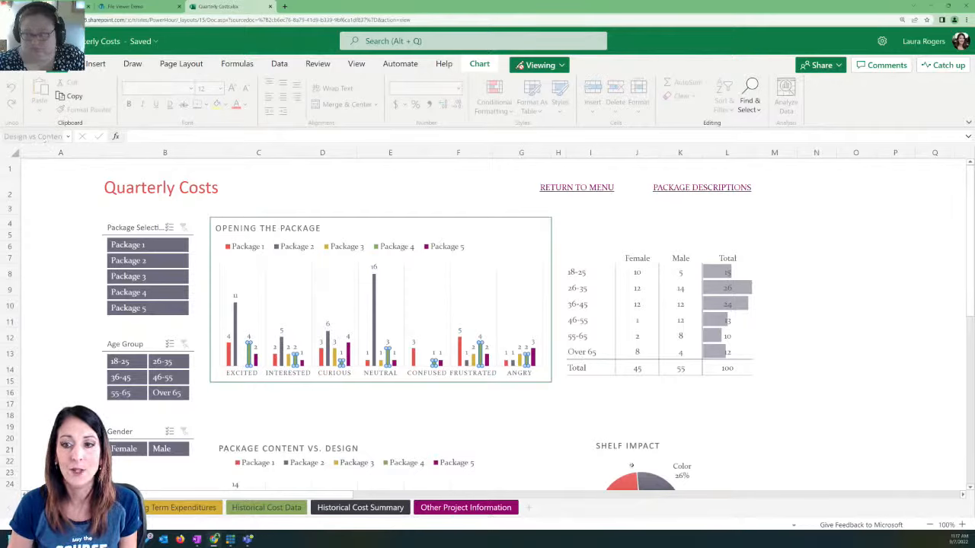
left_click(633, 472)
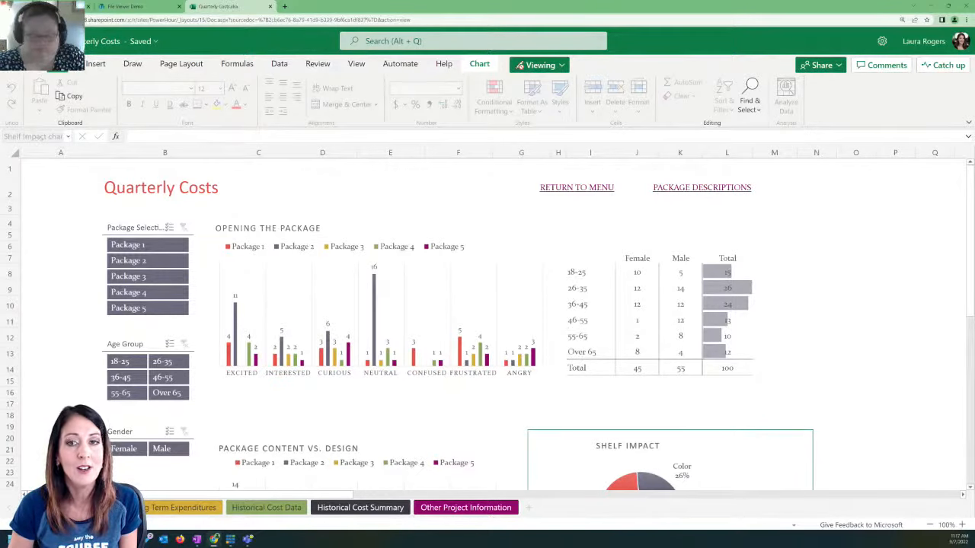
left_click(965, 19)
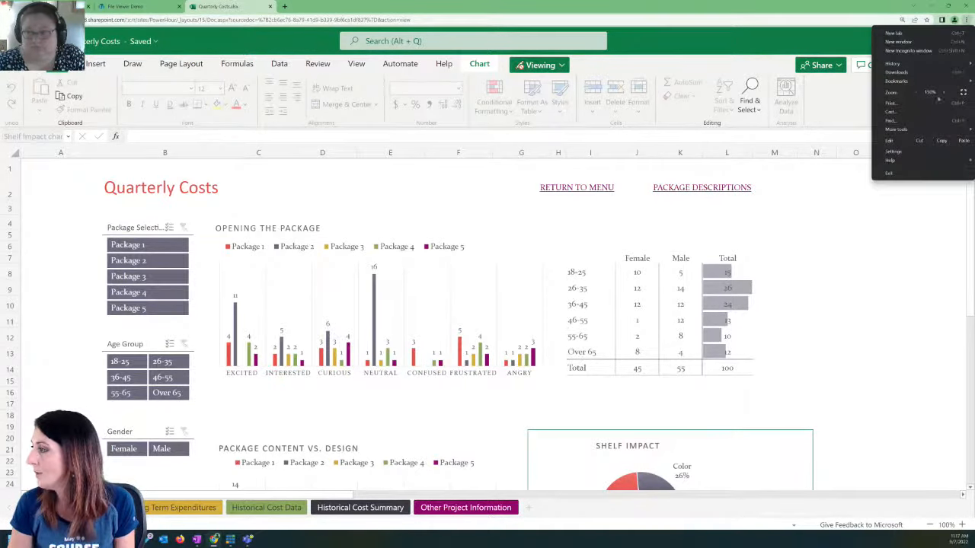
left_click(916, 92)
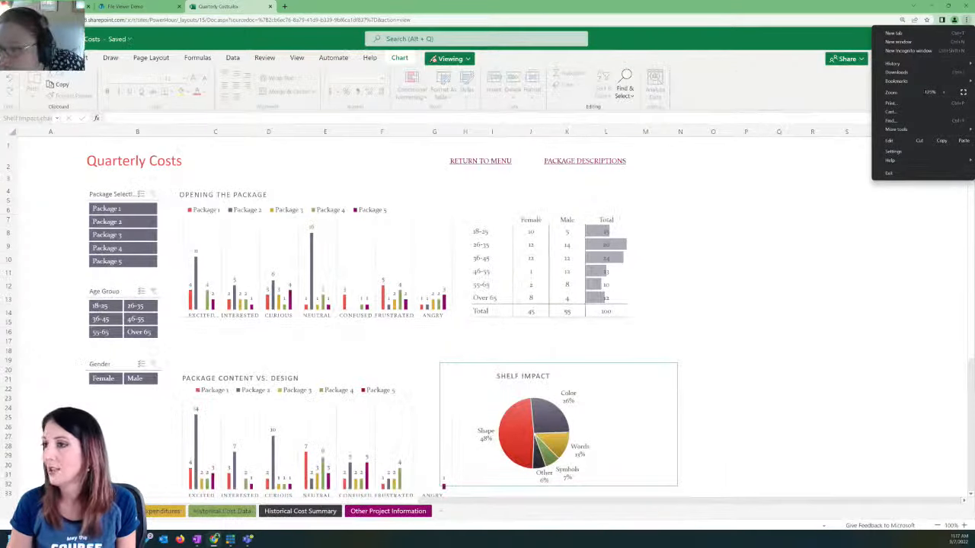
left_click(915, 92)
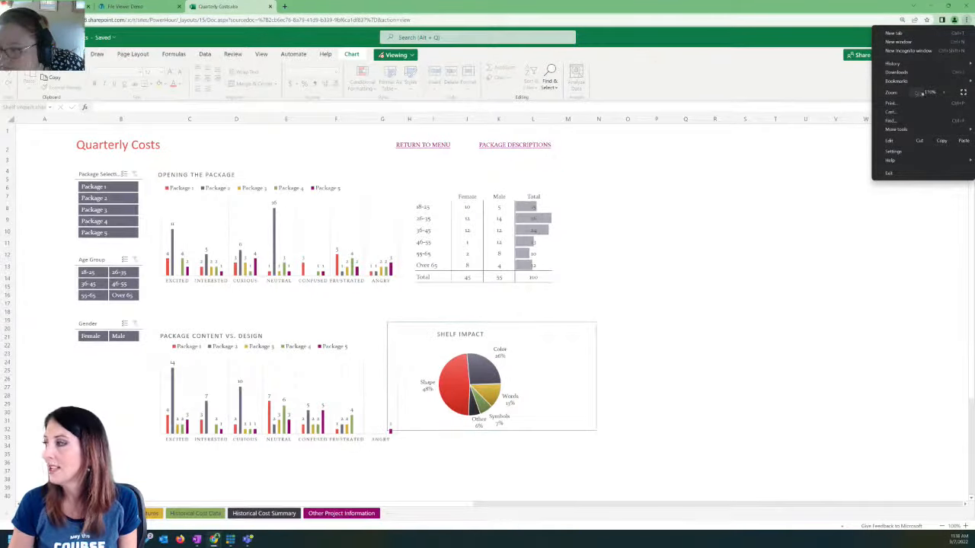
left_click(944, 92)
left_click(944, 92)
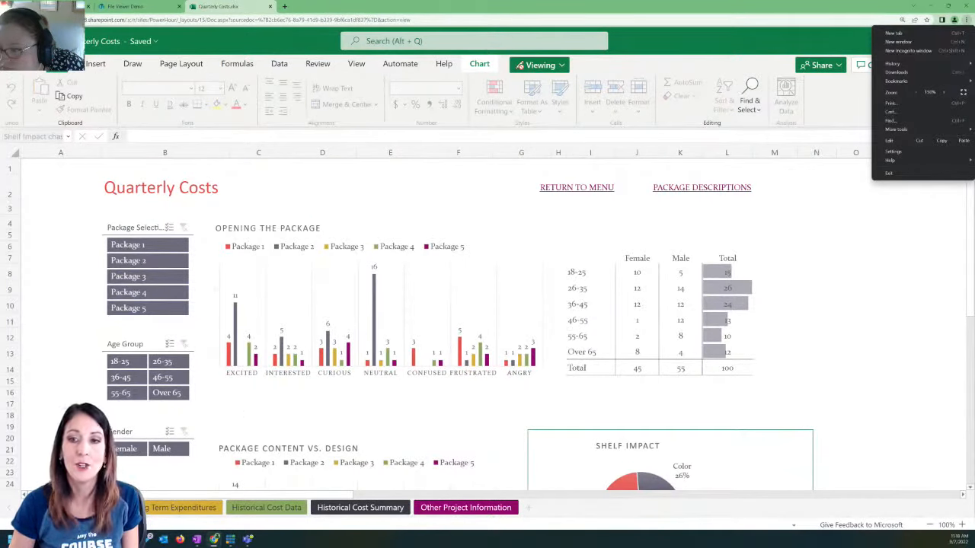
Step: Check the age group pivot table on the Quarterly Costs sheet for a name, selecting single cells and the whole table
left_click(599, 339)
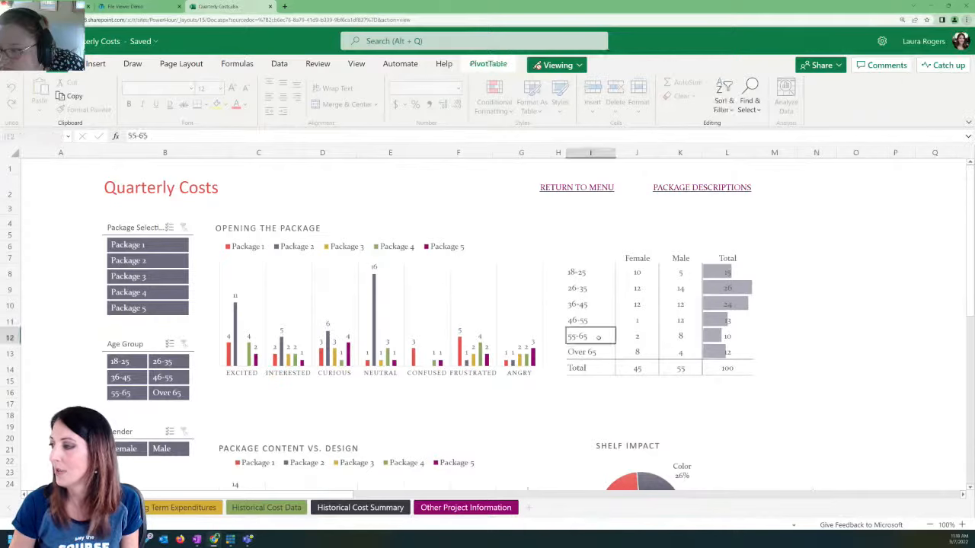
left_click(680, 304)
left_click(665, 242)
left_click(591, 233)
left_click(590, 288)
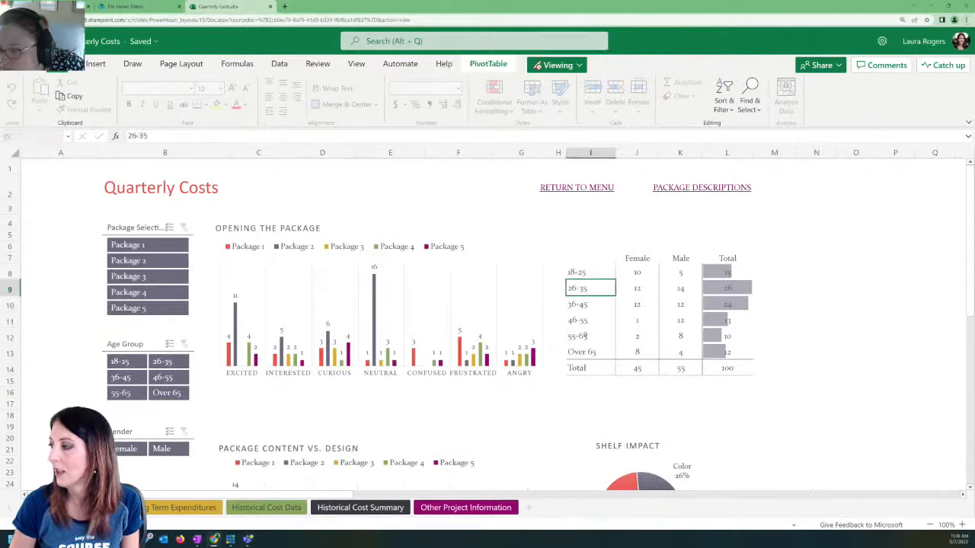
left_click_drag(589, 369, 720, 257)
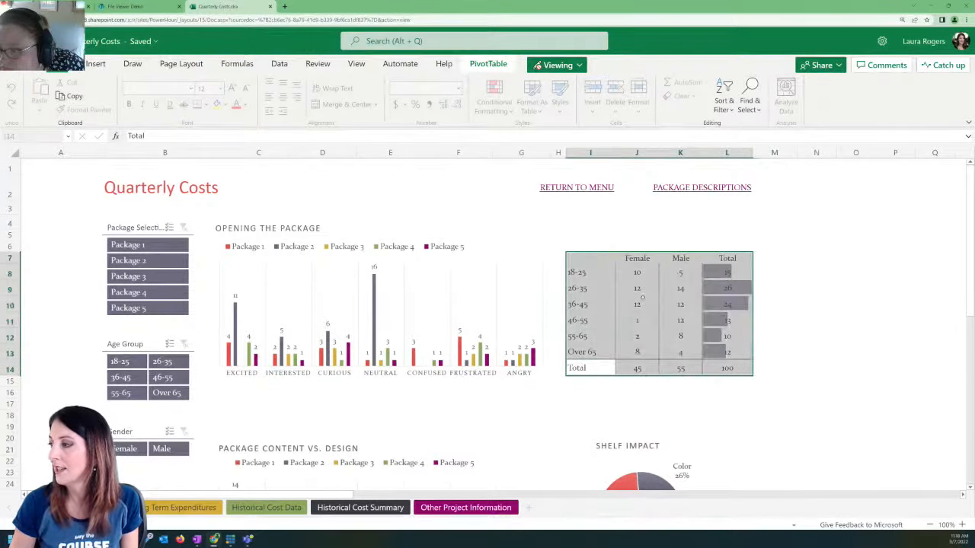
left_click(637, 305)
Step: Compare the object names of the Shelf Impact, Opening the Package and Package Content vs. Design charts
left_click(620, 470)
left_click(307, 299)
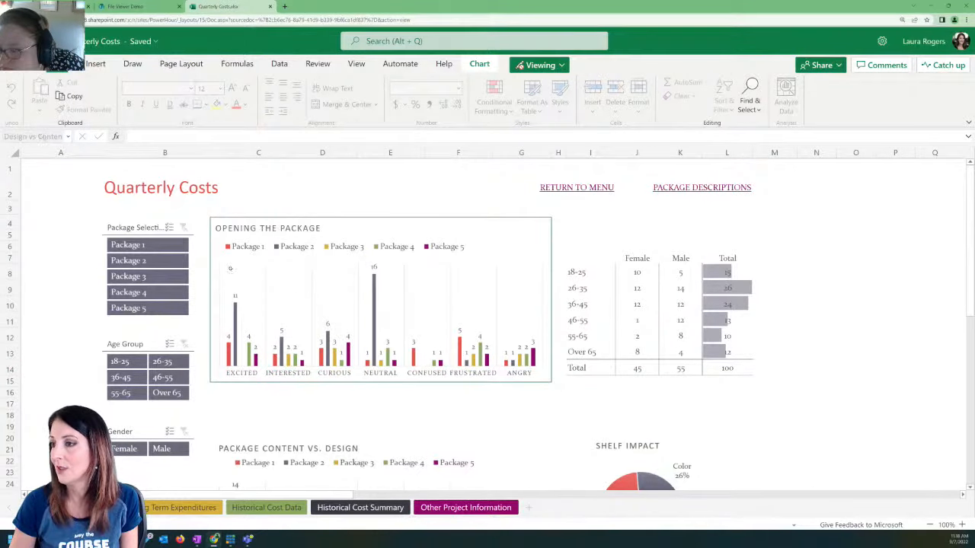
scroll(758, 433, "down", 3)
left_click(372, 401)
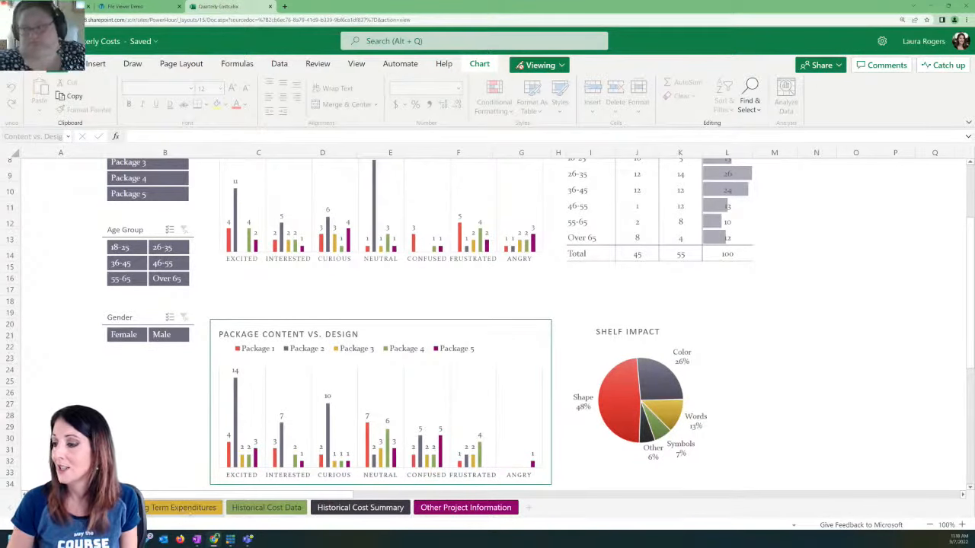
Step: Look through the other workbook sheets and check the name of the line chart on the Historical Cost Summary sheet
left_click(187, 508)
left_click(267, 508)
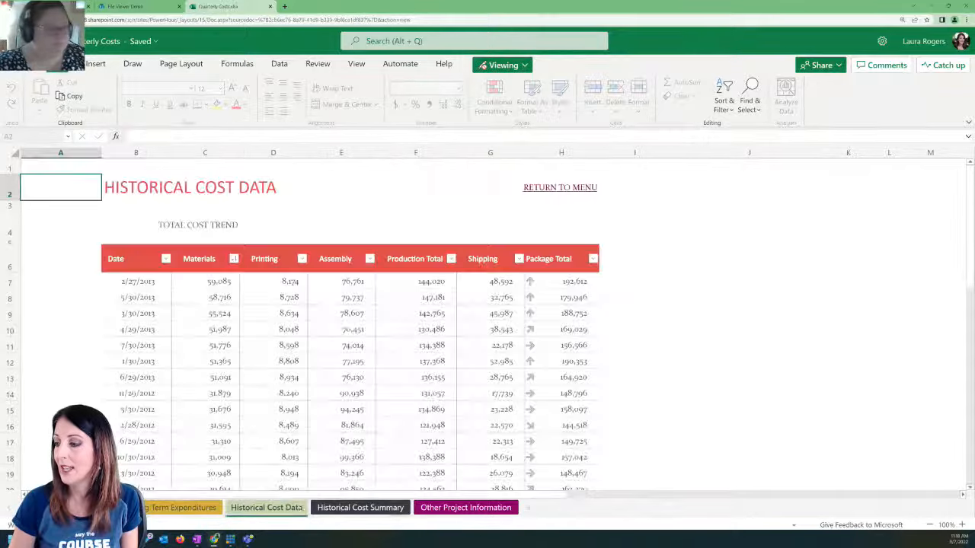
left_click(346, 509)
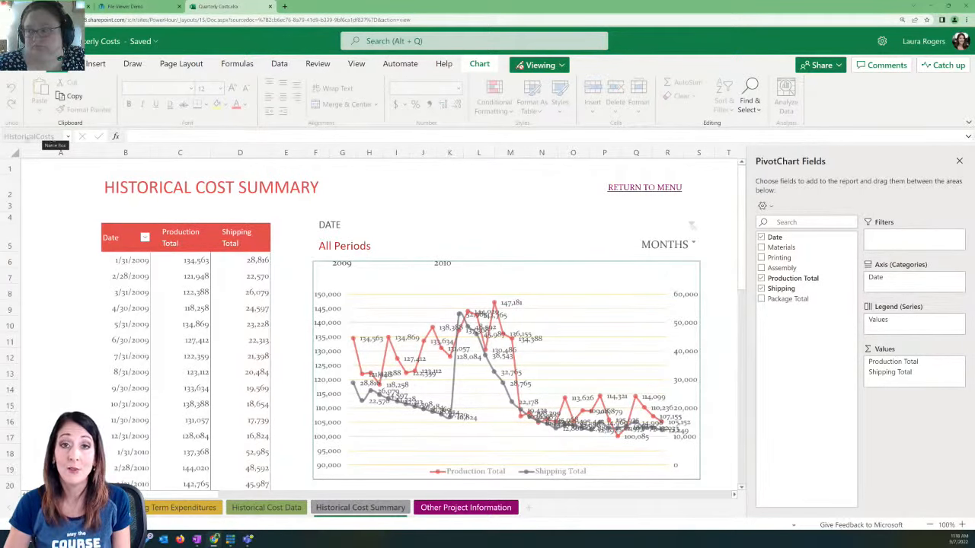
Step: Return to the File Viewer Demo page, set the File viewer's chart name to HistoricalCosts and apply it
left_click(126, 6)
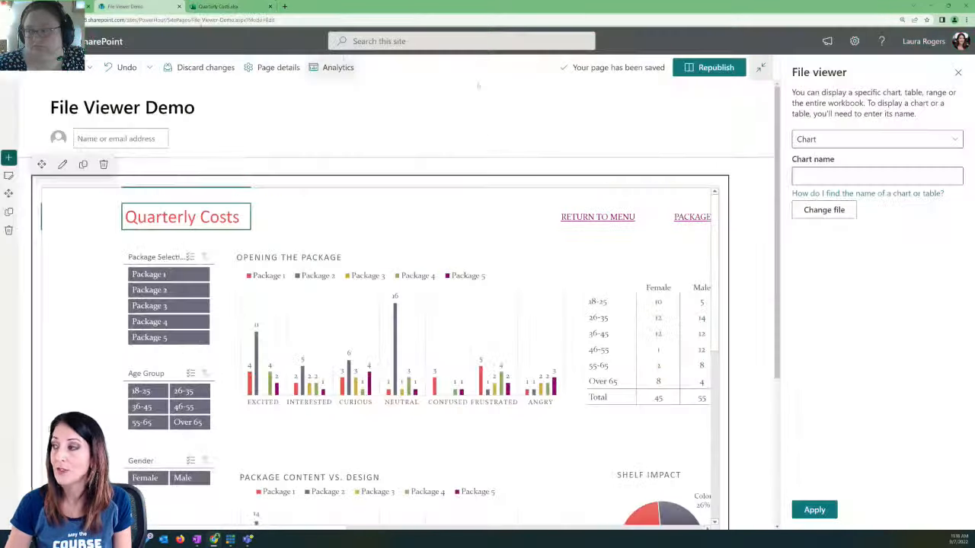
left_click(849, 176)
type("His")
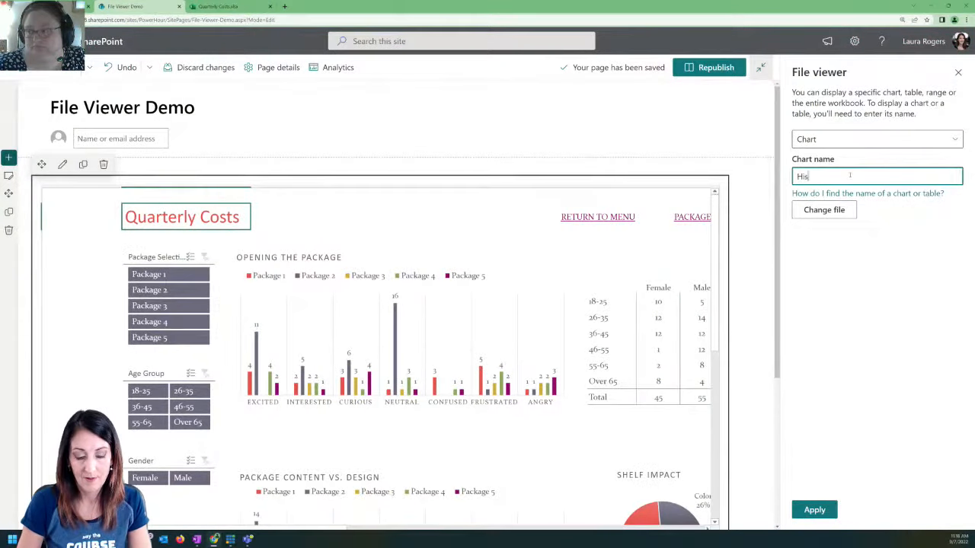
type("toricalCosts")
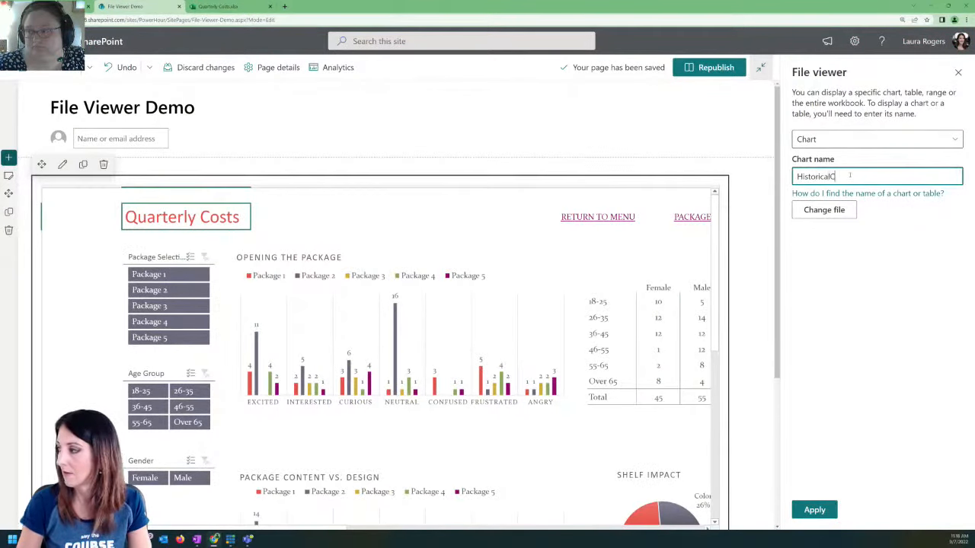
left_click(814, 511)
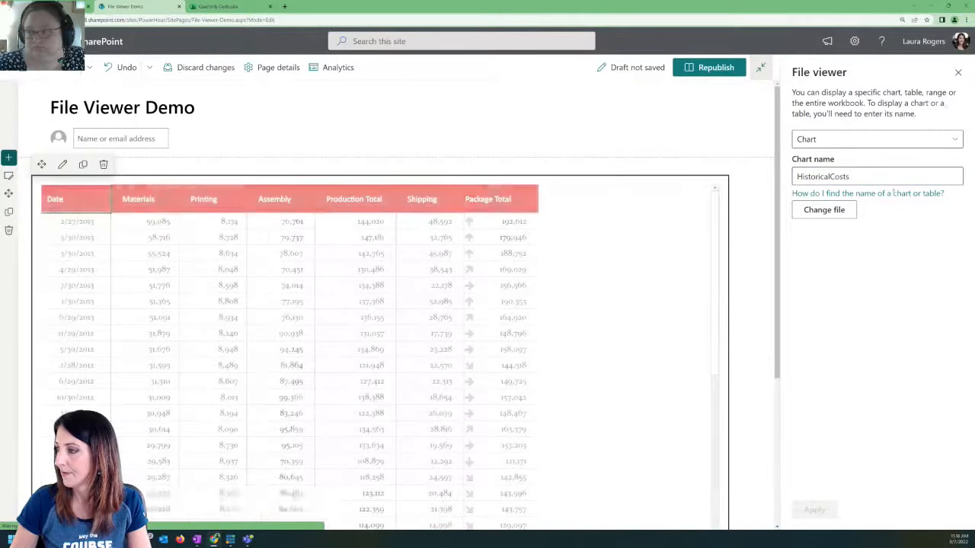
Step: Close the File viewer settings and select a cell in the Assembly column of the embedded cost table
left_click(957, 72)
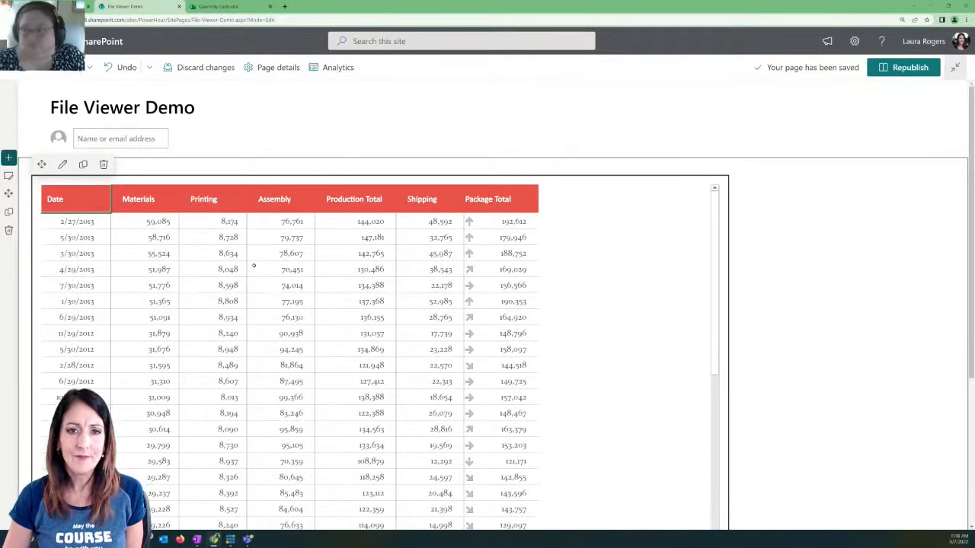
left_click(254, 263)
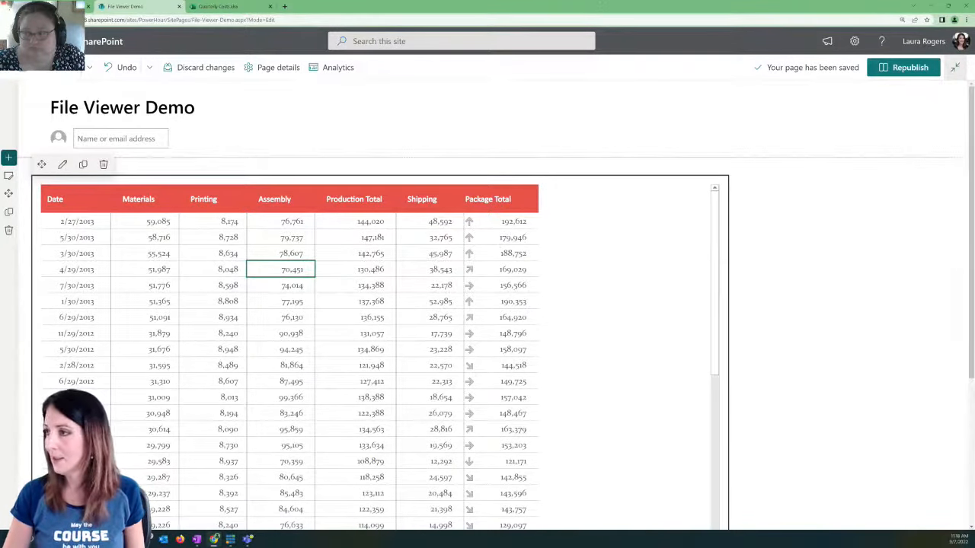
Step: Switch to the Quarterly Costs workbook and check the pivot table and line chart on the Historical Cost Summary sheet for object names
left_click(228, 7)
left_click(187, 307)
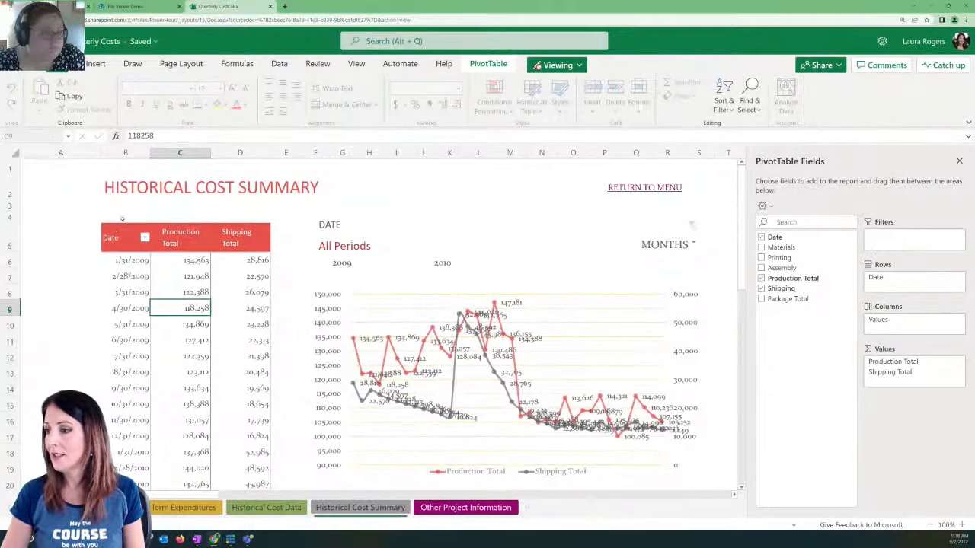
left_click(118, 233)
left_click_drag(118, 237, 228, 369)
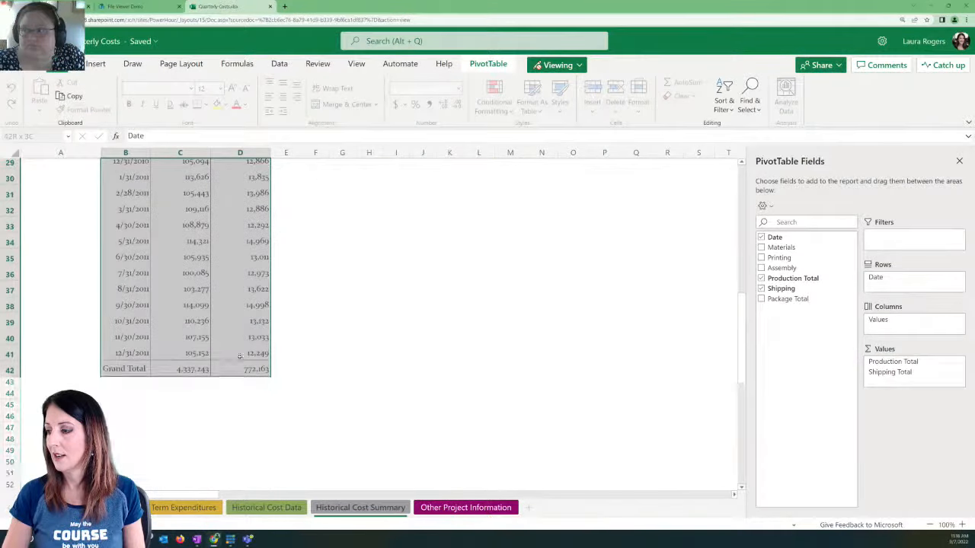
scroll(290, 241, "up", 7)
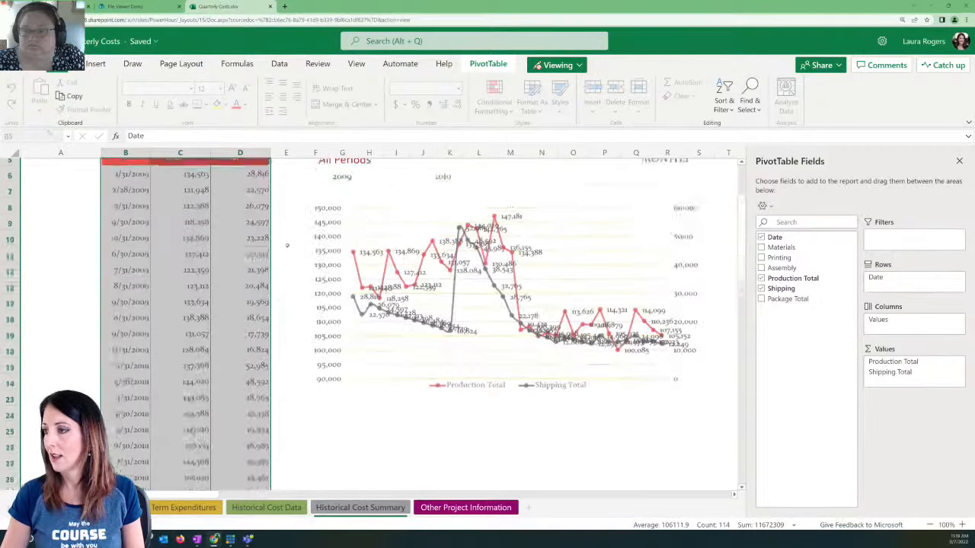
left_click(414, 315)
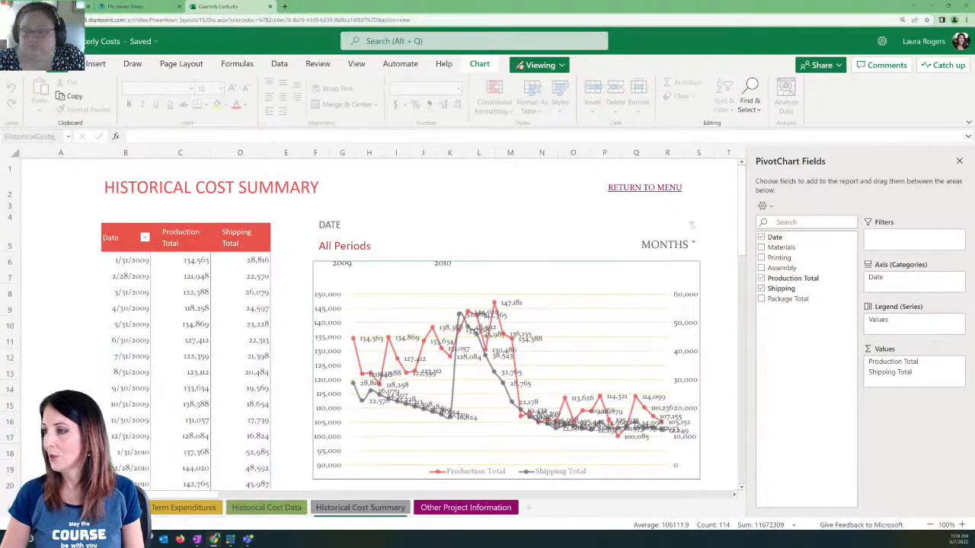
Step: Return to the File Viewer Demo page and review the File viewer's display type and chart name, keeping Chart selected
left_click(125, 6)
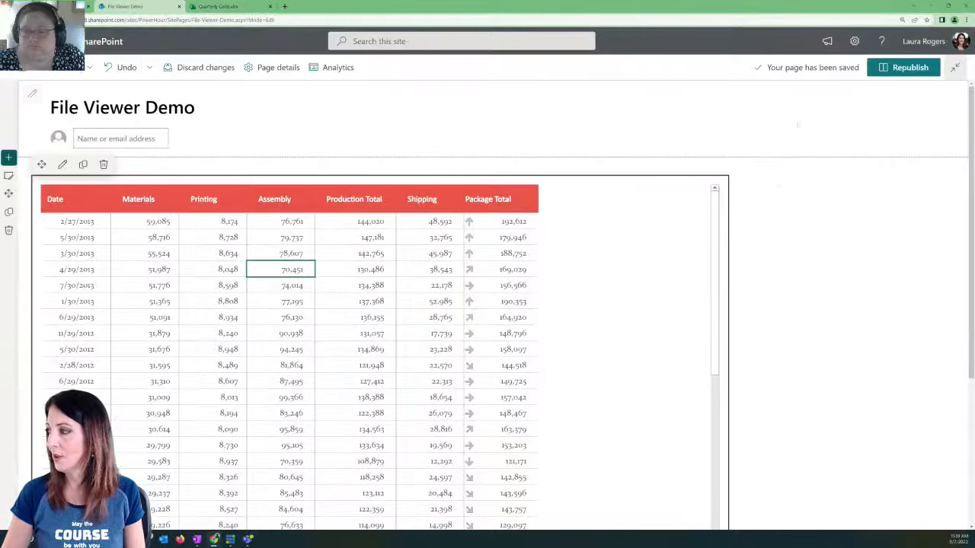
left_click(63, 164)
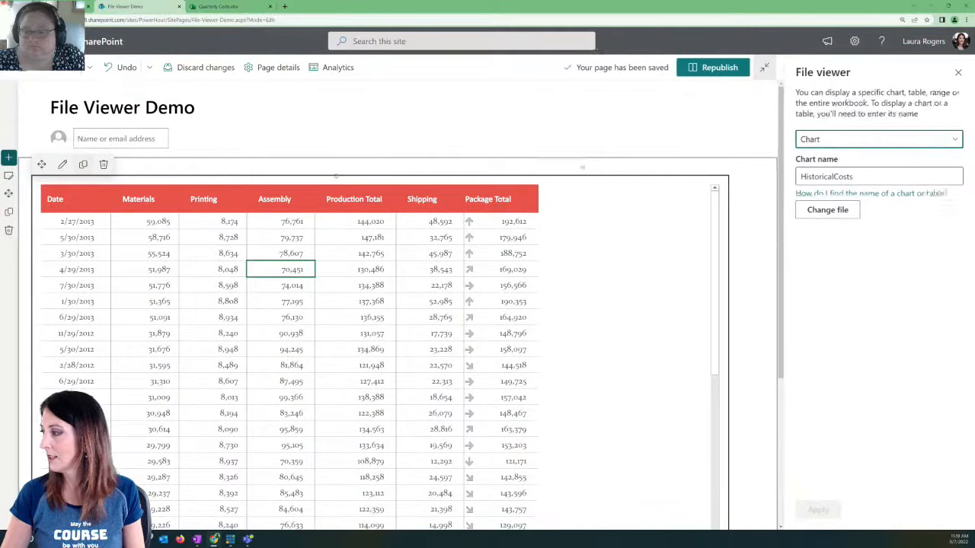
left_click(855, 139)
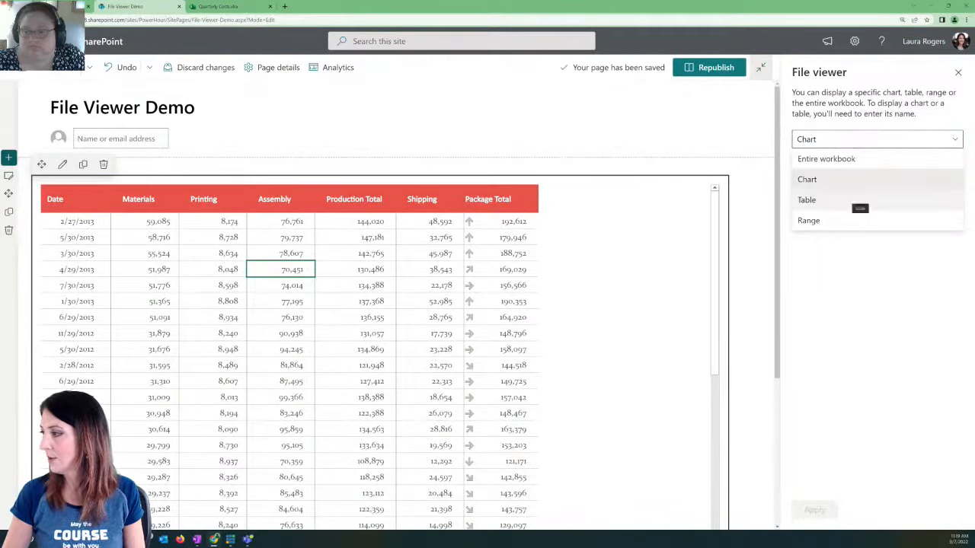
left_click(849, 179)
left_click(849, 176)
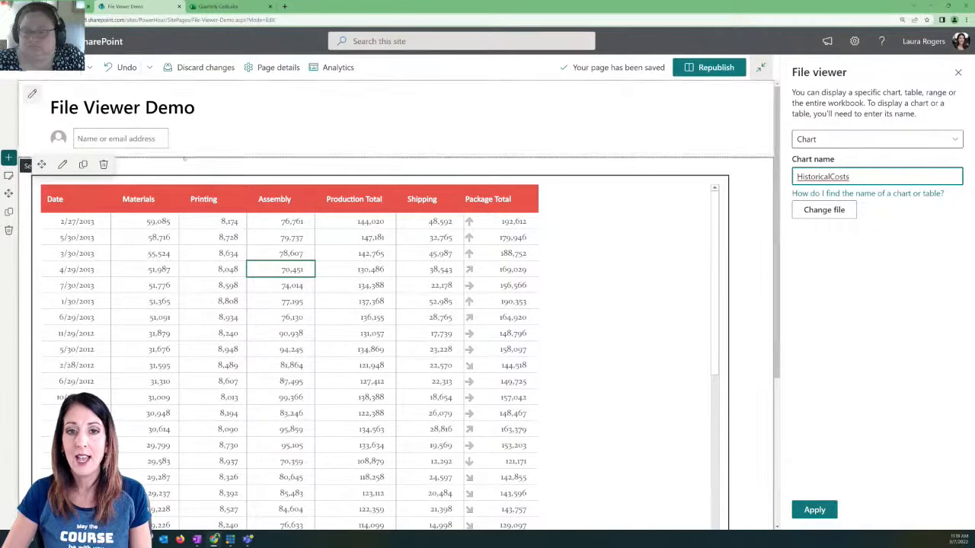
Step: Leave the title area settings and reopen the File viewer settings to see the available display types
left_click(276, 104)
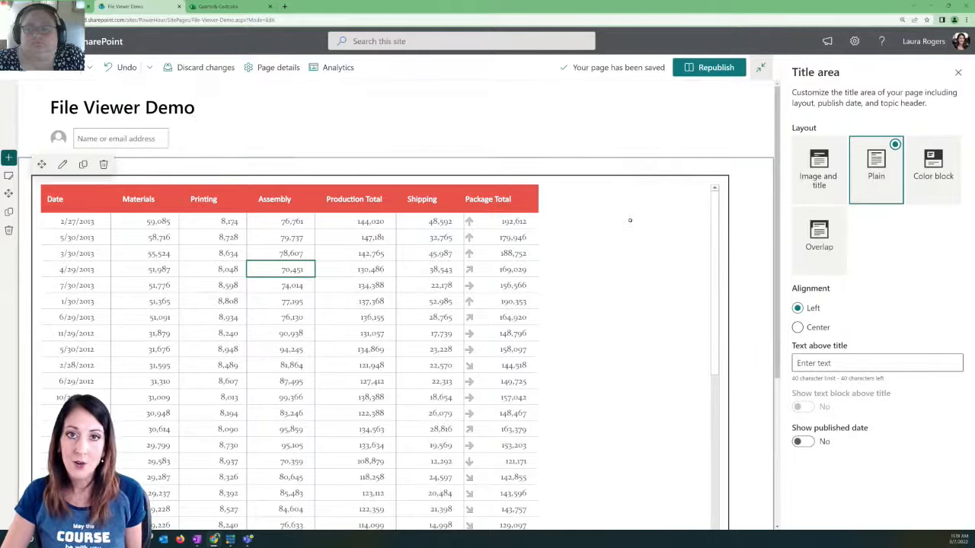
left_click(958, 72)
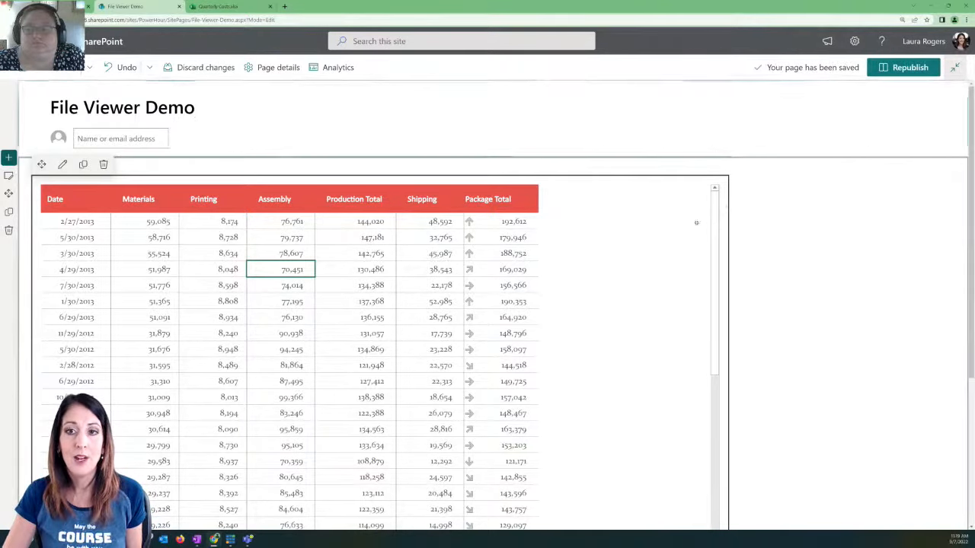
left_click(63, 164)
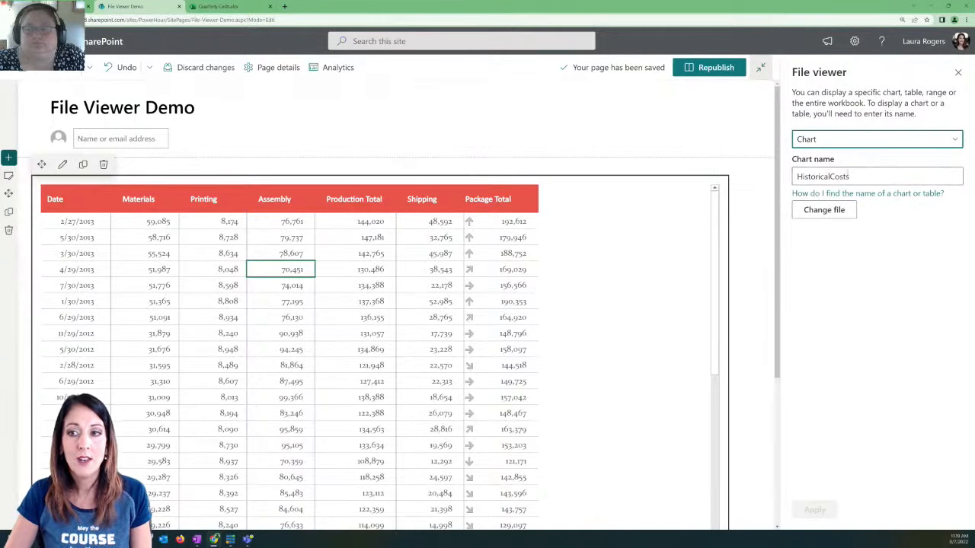
left_click(873, 141)
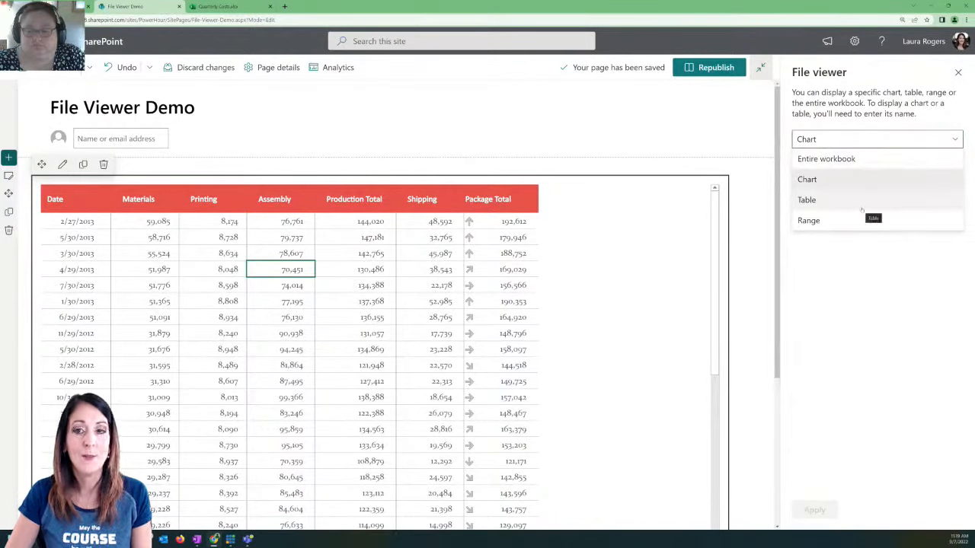
Step: Open the Quarterly Costs workbook in the Excel desktop app and maximize its window
left_click(211, 7)
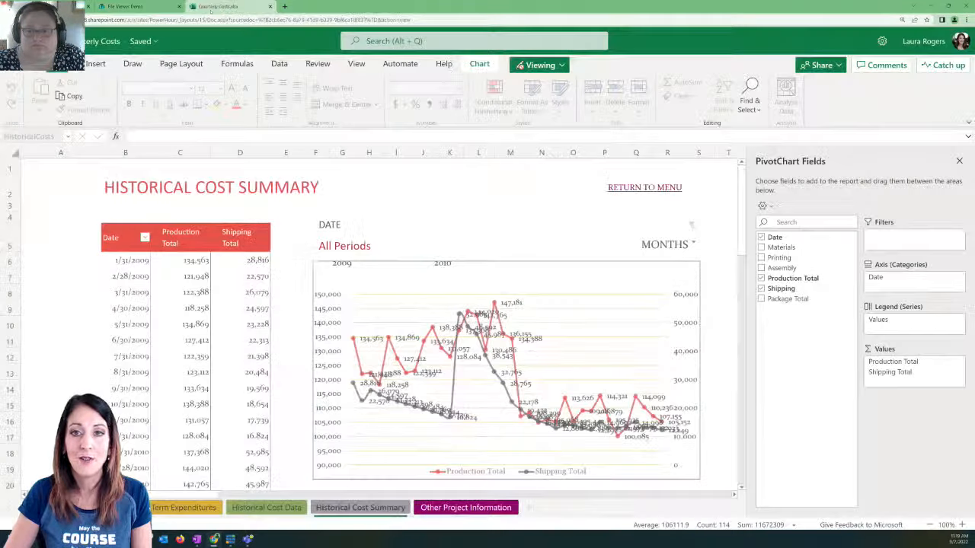
left_click(541, 66)
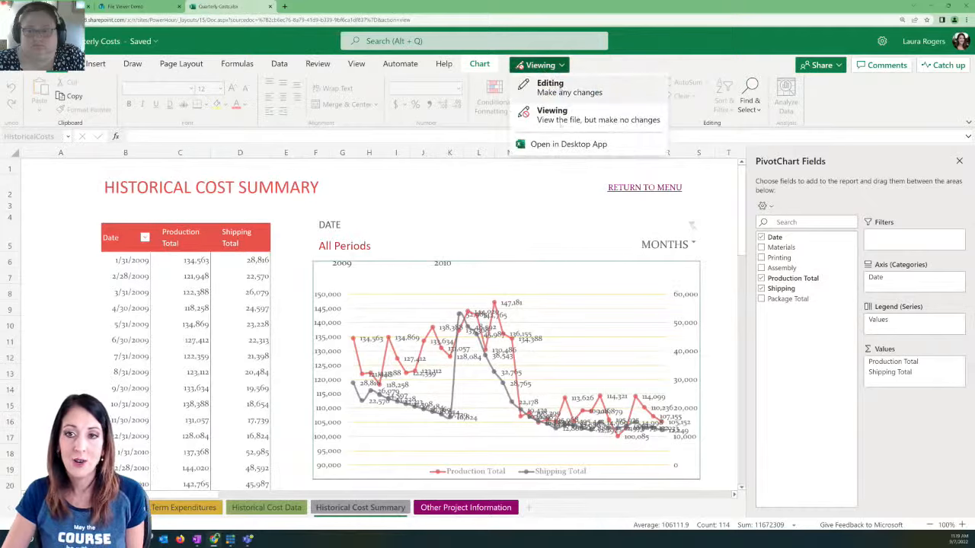
left_click(556, 145)
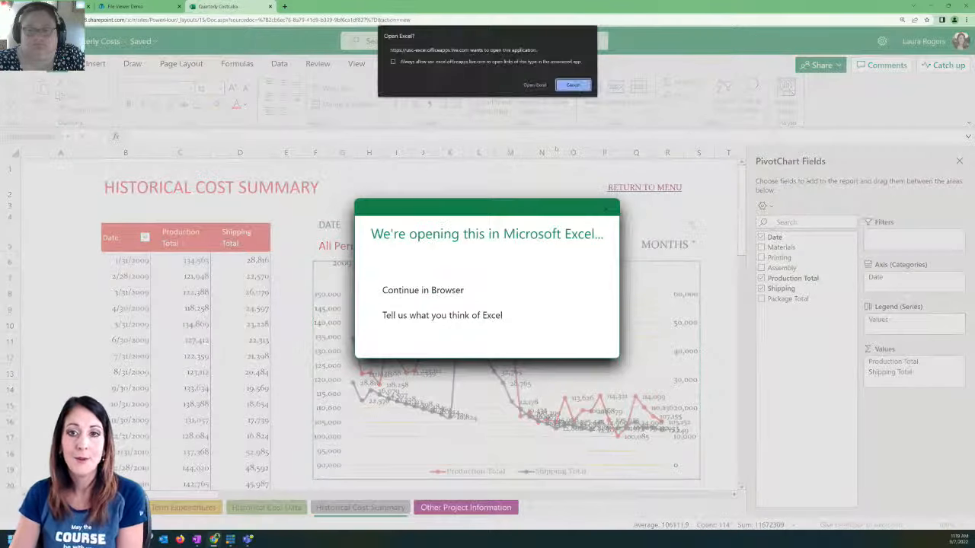
left_click(542, 84)
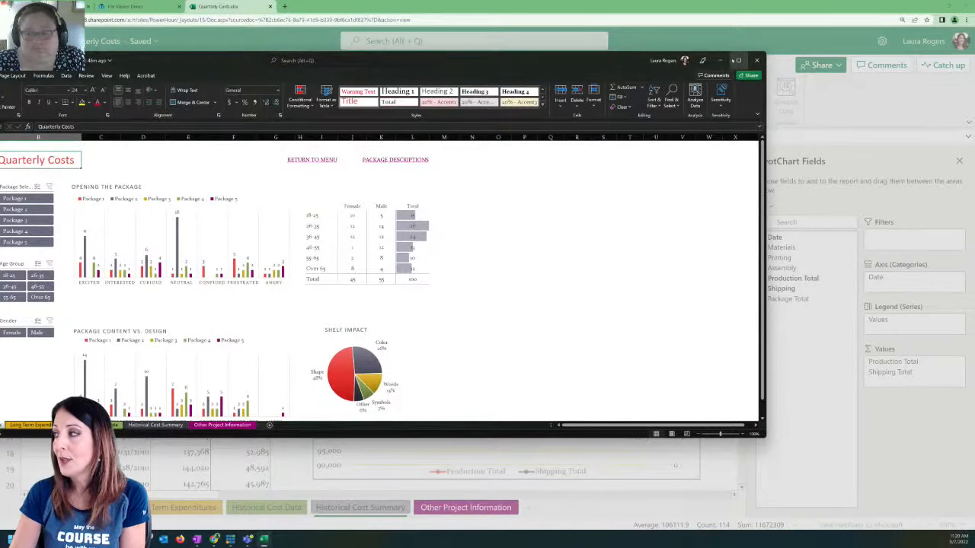
left_click(738, 60)
Step: Check the object names of the Opening the Package and Package Content vs. Design charts and look through the data and formula tools
left_click(165, 209)
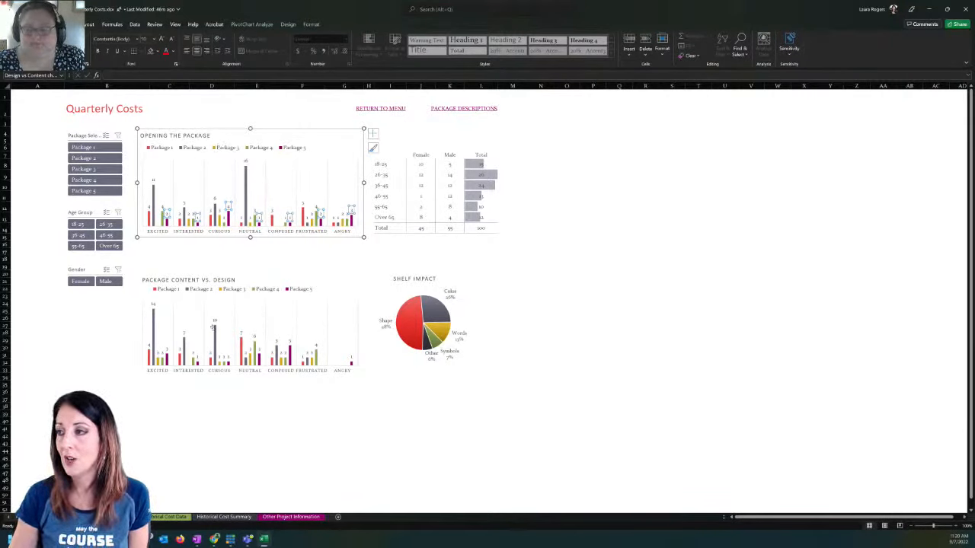
left_click(229, 187)
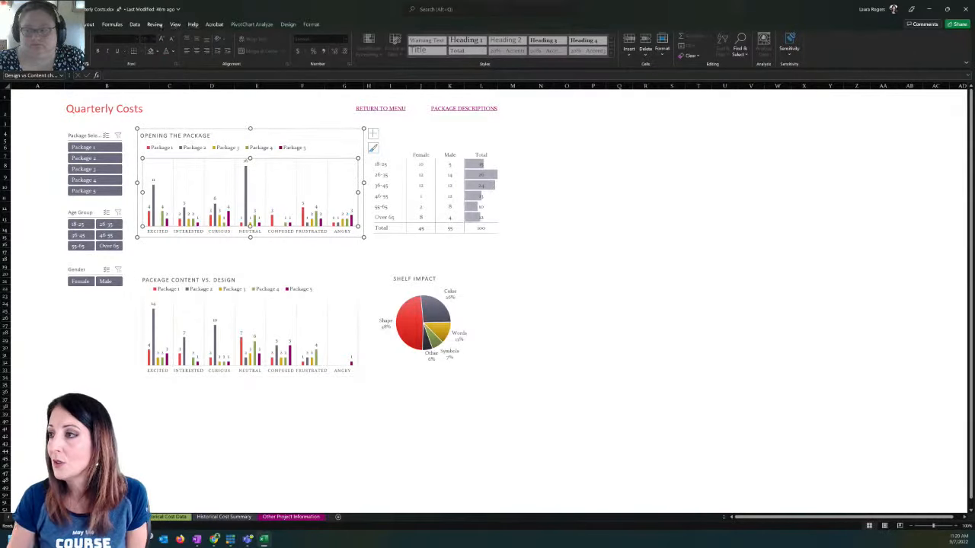
left_click(135, 24)
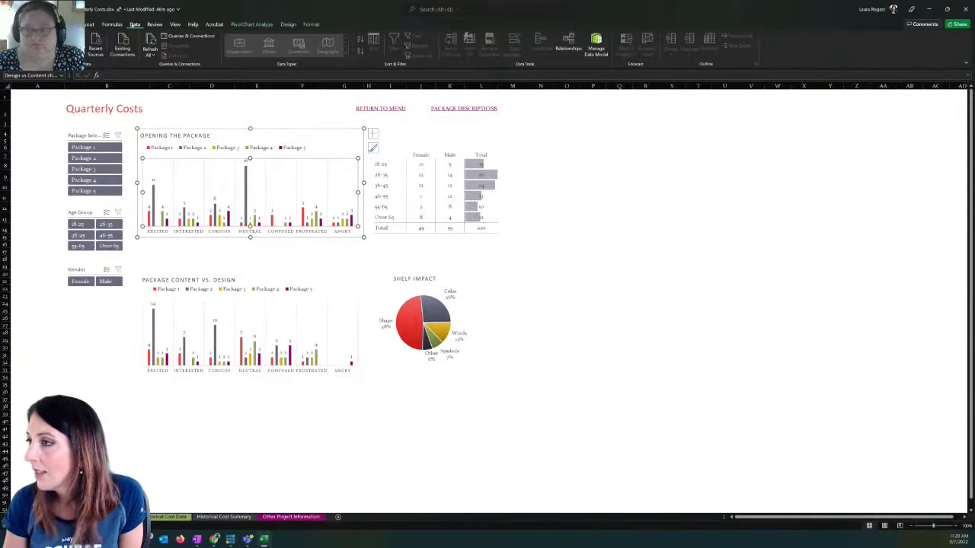
left_click(112, 25)
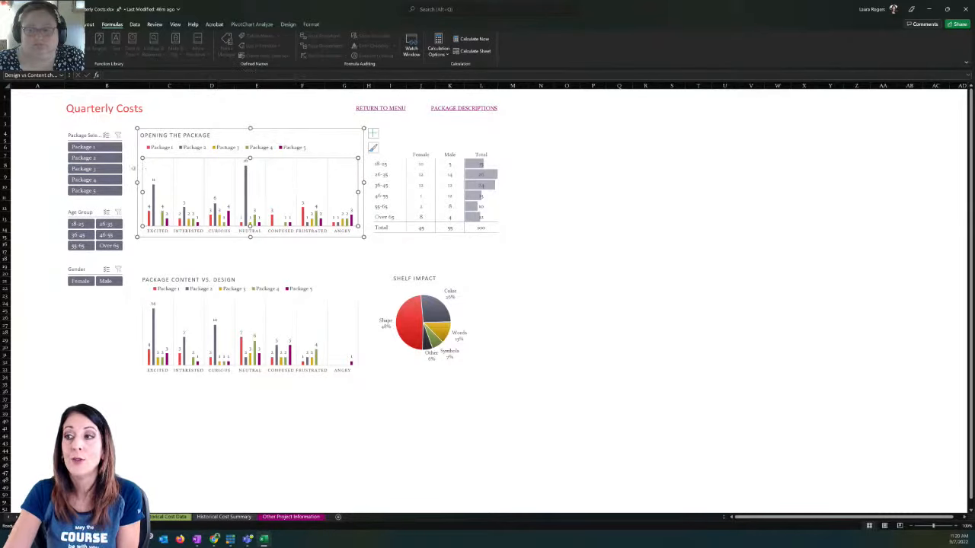
left_click(233, 347)
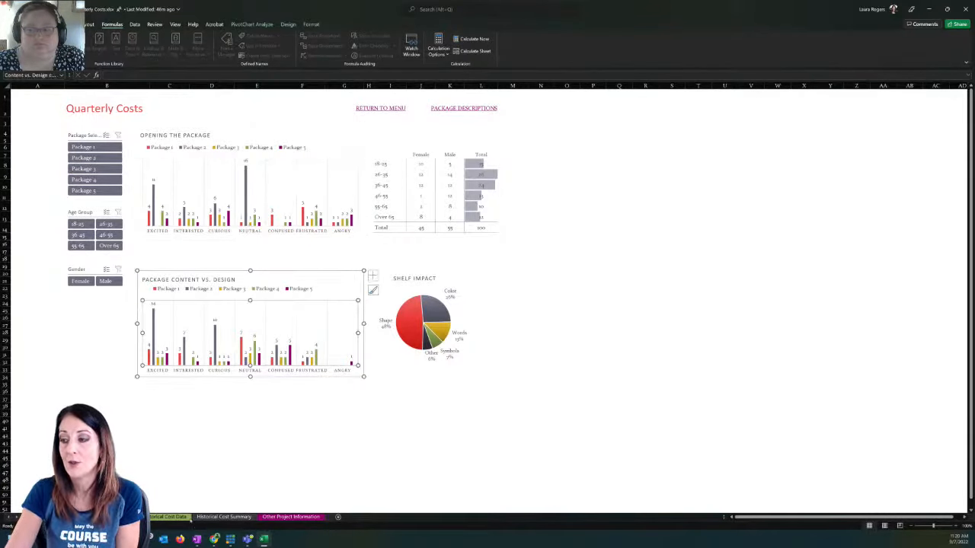
Step: Select the whole cost table on the Historical Cost Data sheet, check its name and view its Quick Analysis options
left_click(169, 518)
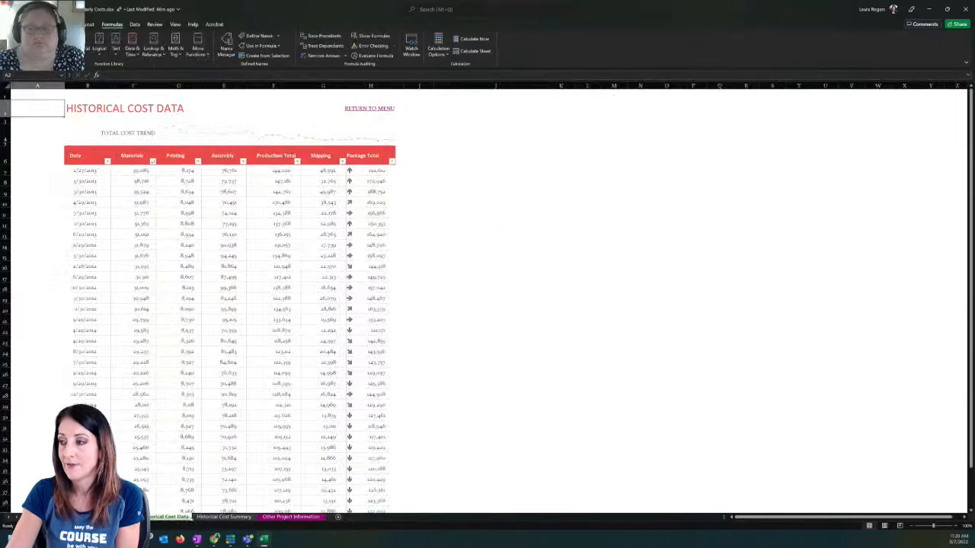
left_click_drag(88, 156, 371, 498)
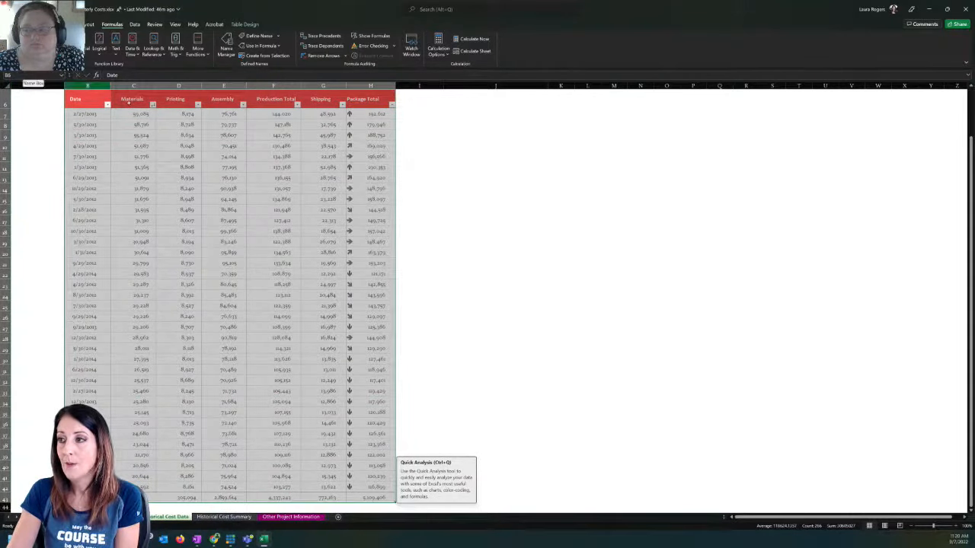
scroll(372, 498, "up", 2)
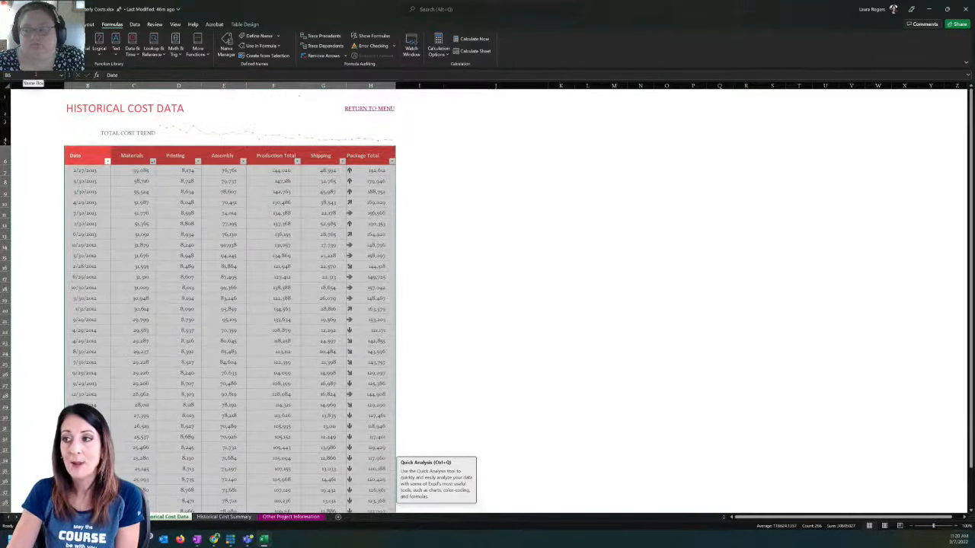
key("ctrl+q")
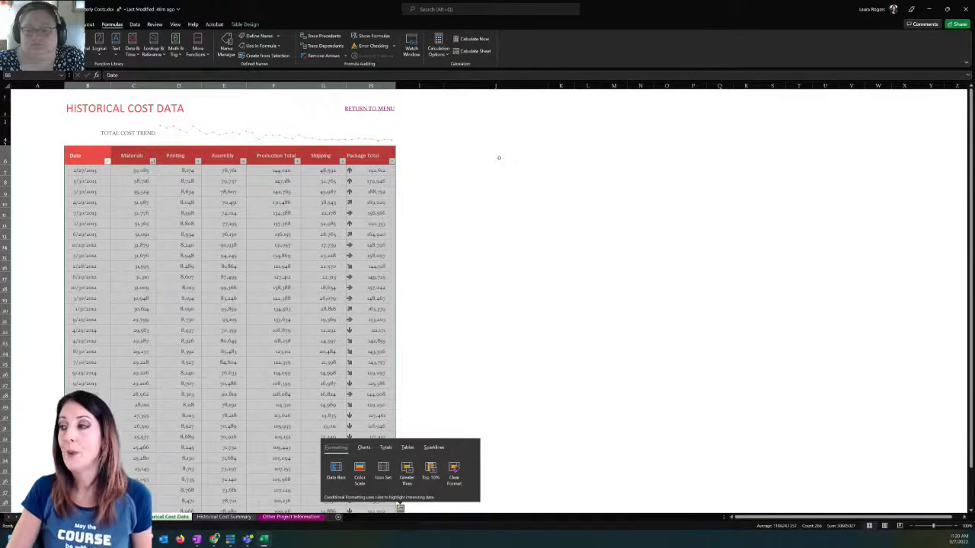
left_click(278, 131)
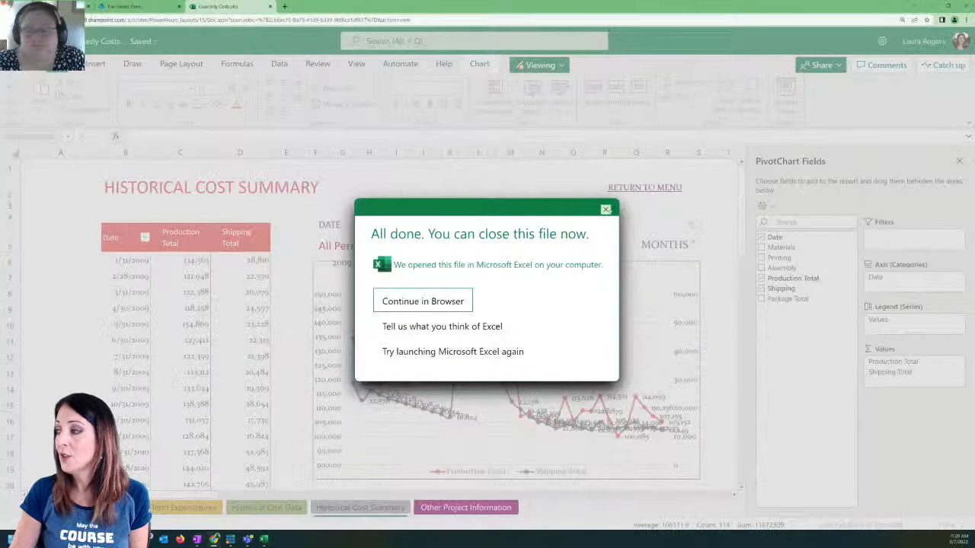
Step: Return to the File Viewer Demo page in the browser, keep Chart as the File viewer's display type and close the settings
left_click(605, 208)
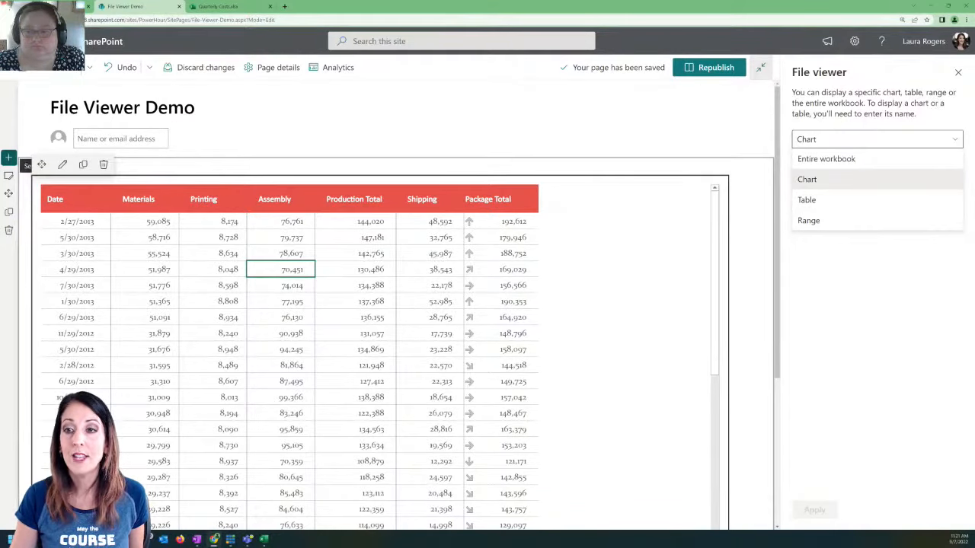
left_click(807, 179)
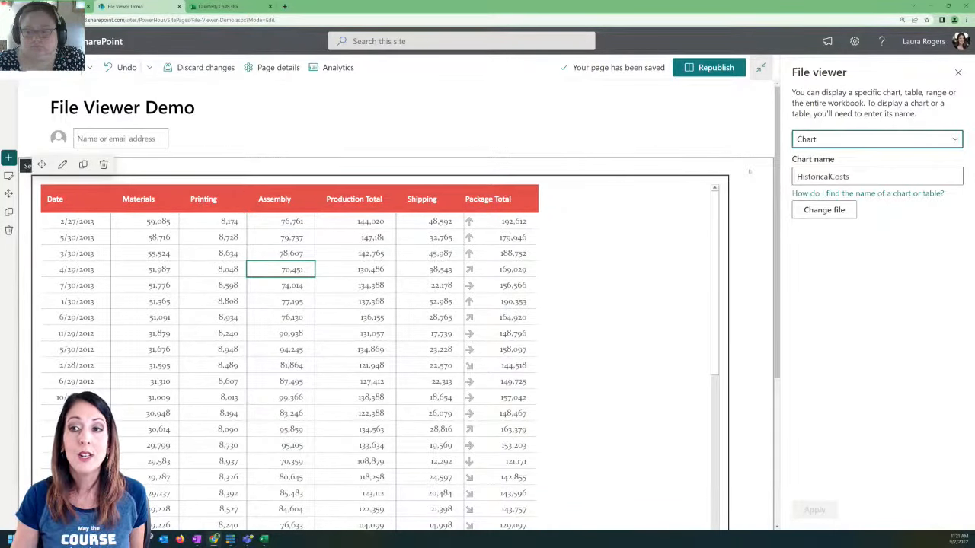
scroll(677, 220, "down", 2)
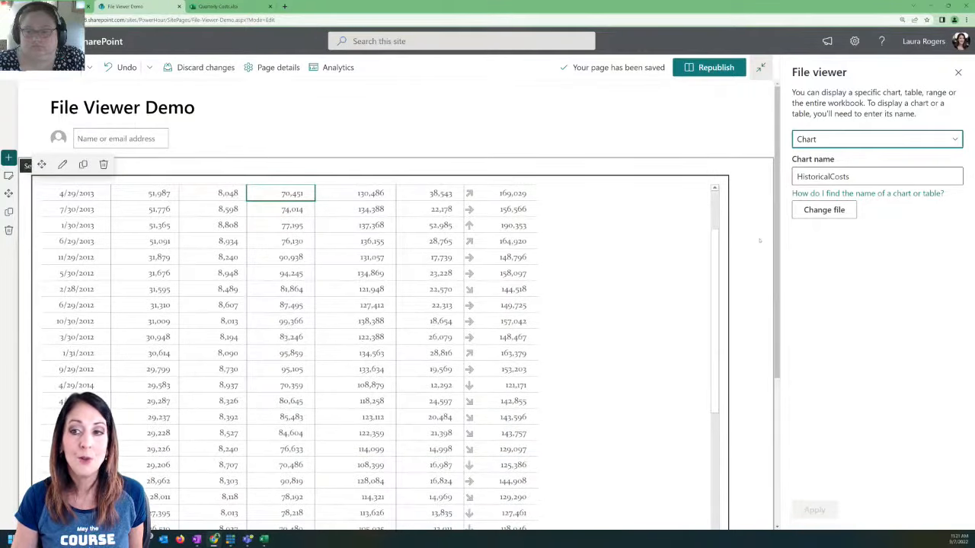
left_click(771, 276)
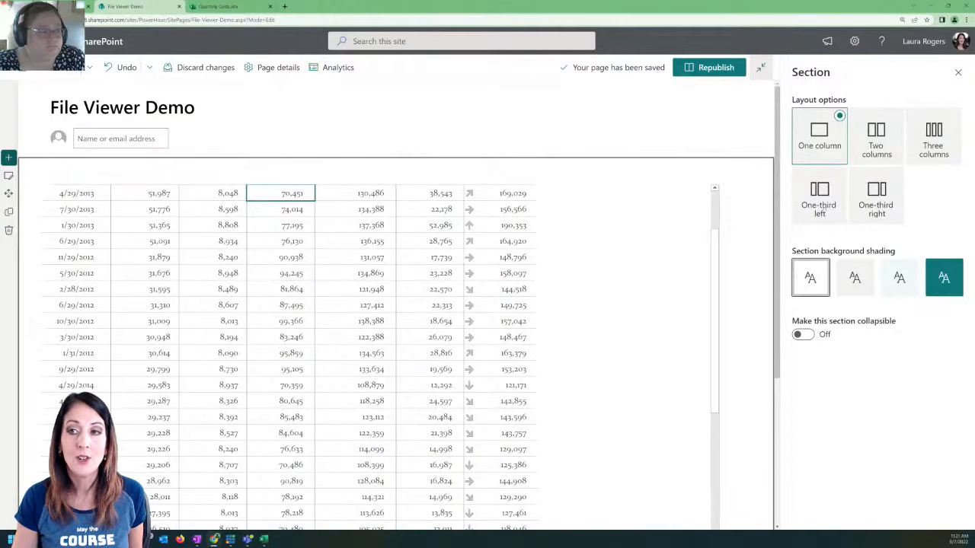
left_click(958, 72)
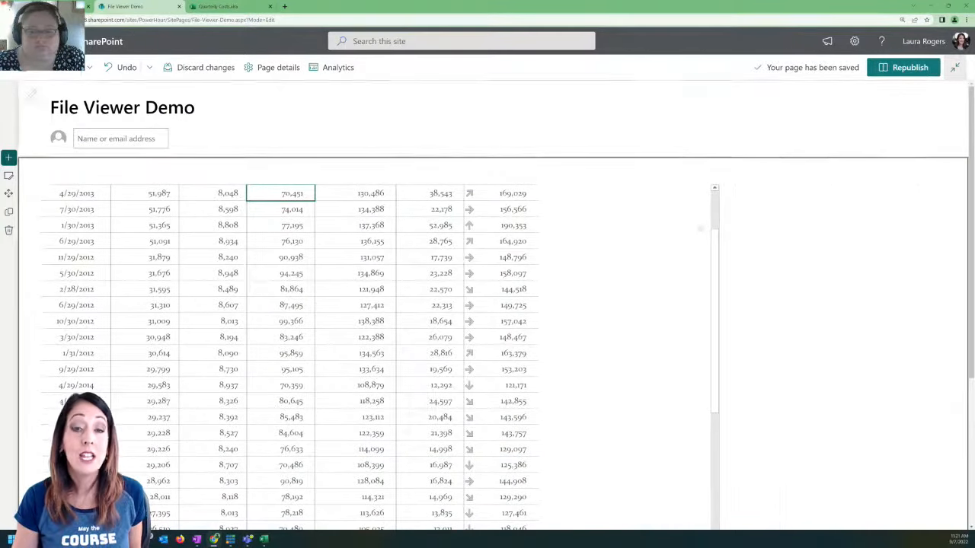
Step: Add the description "This is the marketing data" below the File viewer web part
scroll(819, 223, "down", 1)
scroll(819, 223, "down", 3)
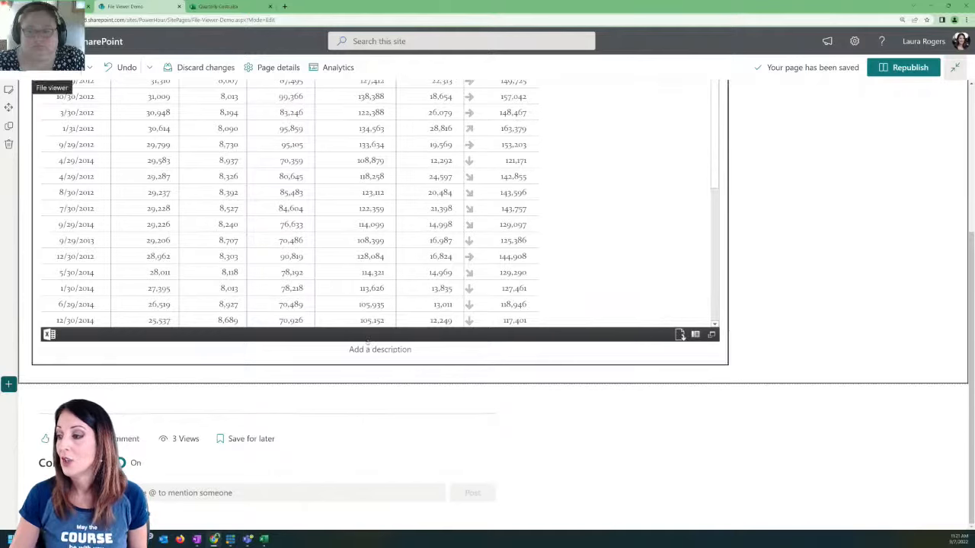
left_click(362, 349)
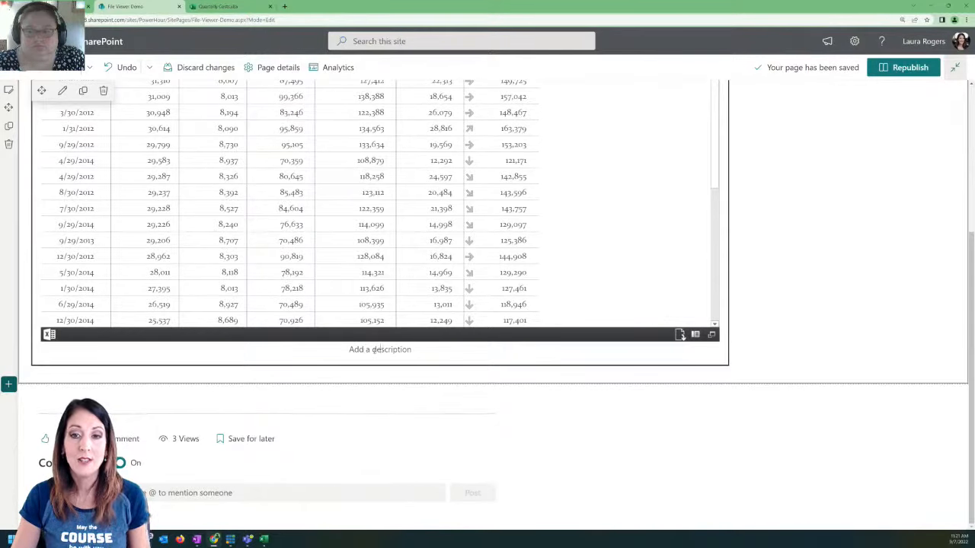
type("This is the")
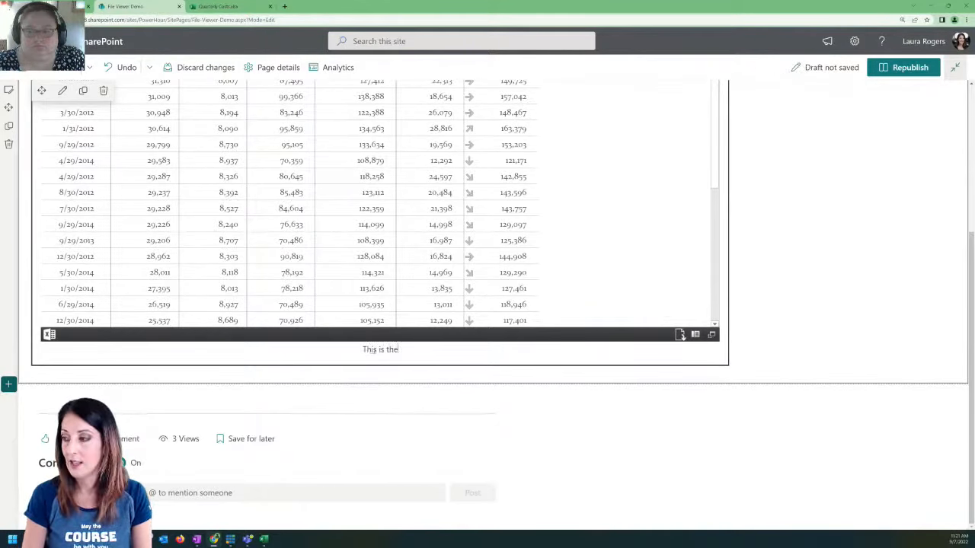
type(" marketing data")
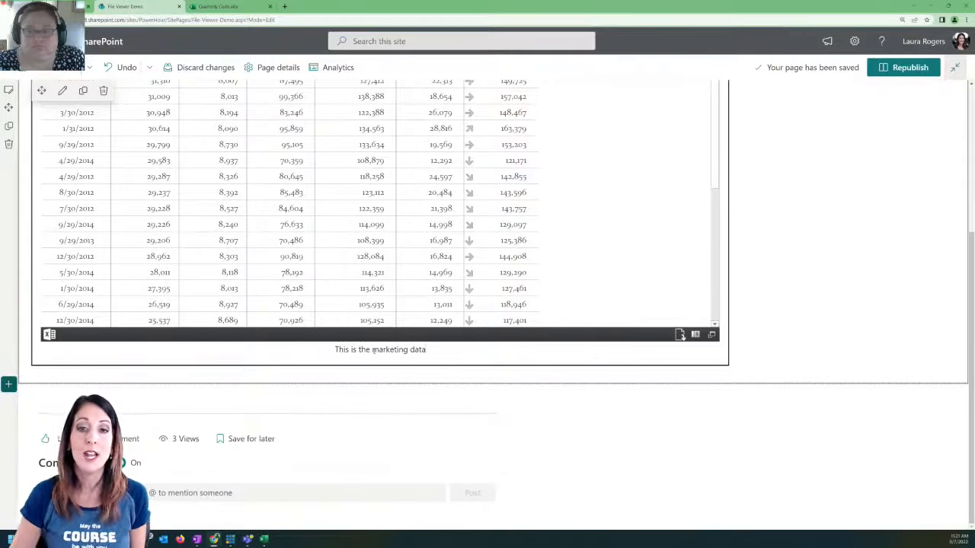
Step: Search the web parts for "tex" and insert a Text web part below the File viewer
left_click(379, 375)
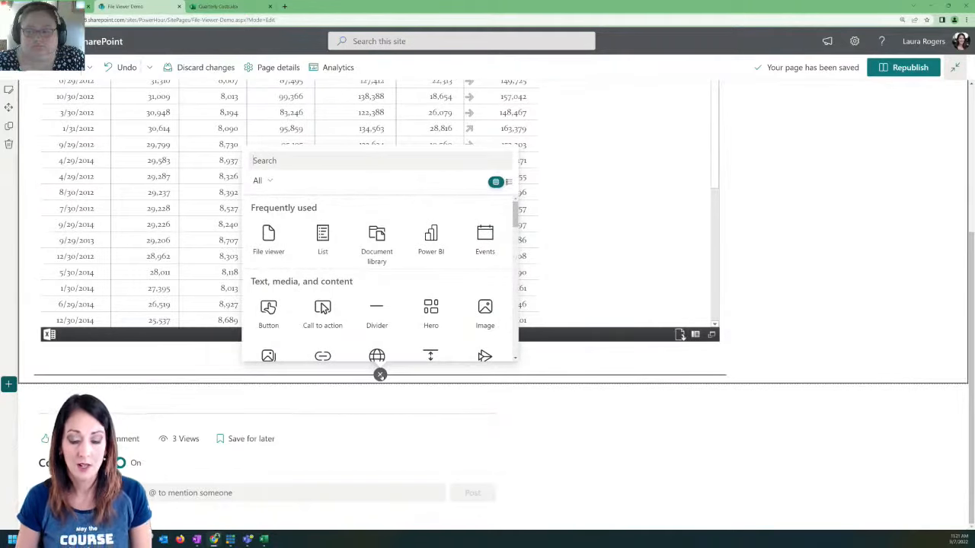
type("tex")
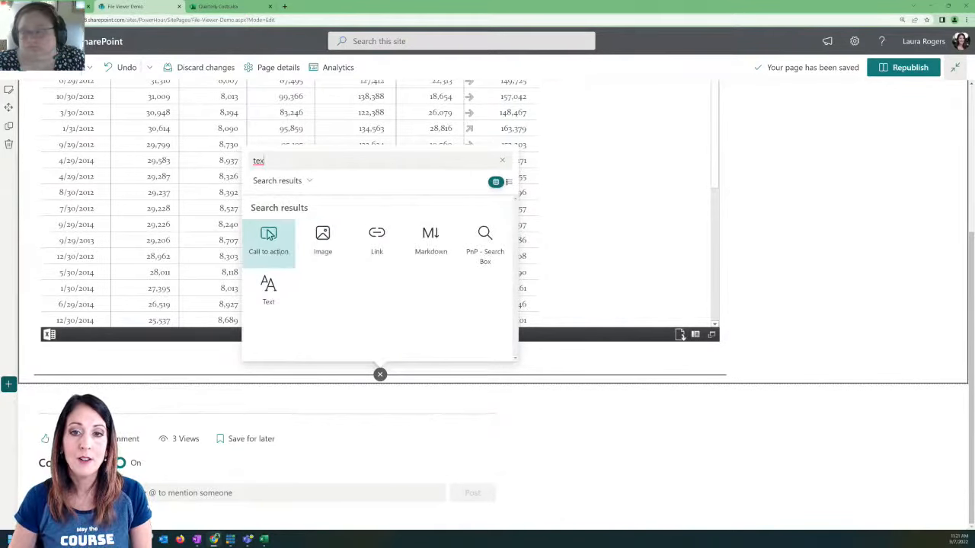
left_click(268, 289)
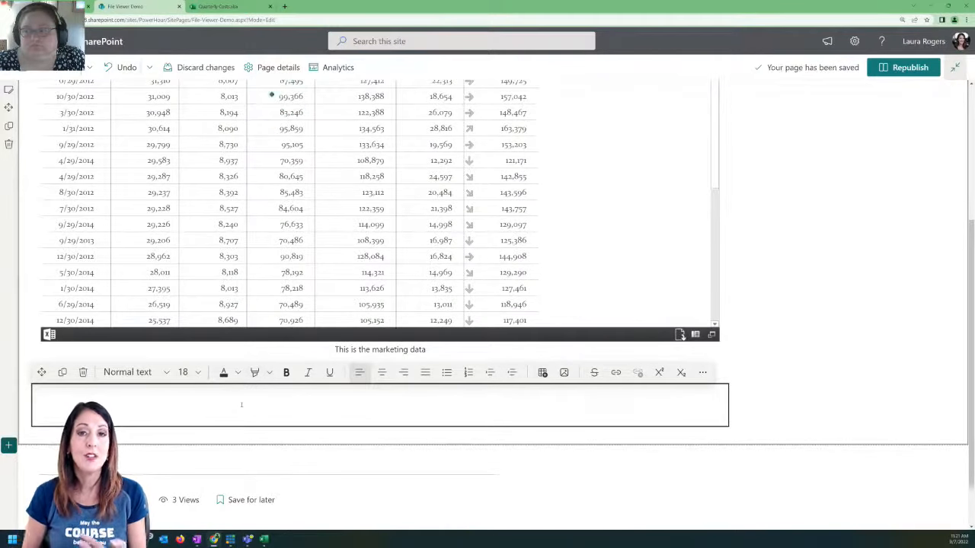
left_click(271, 93)
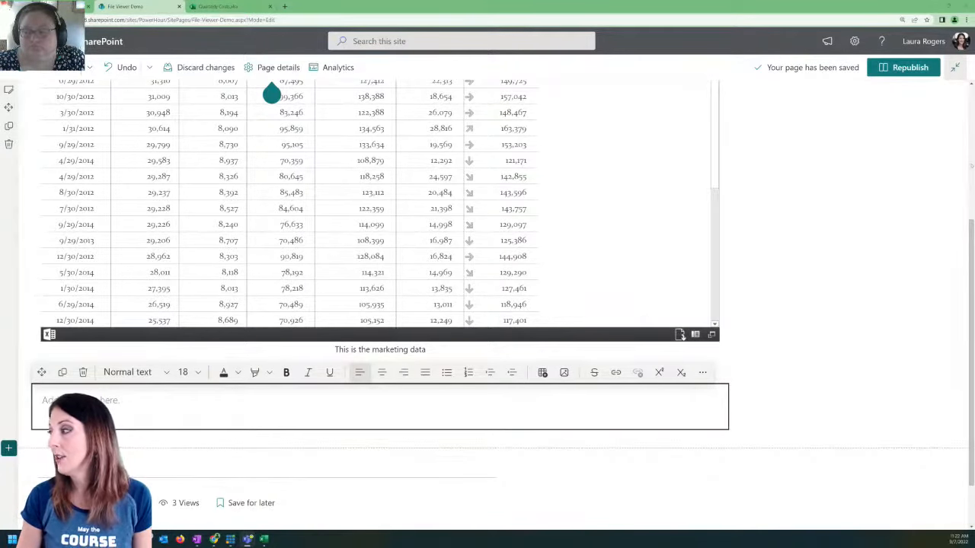
Step: Delete the File viewer and the empty Text web part from the page
scroll(272, 93, "up", 4)
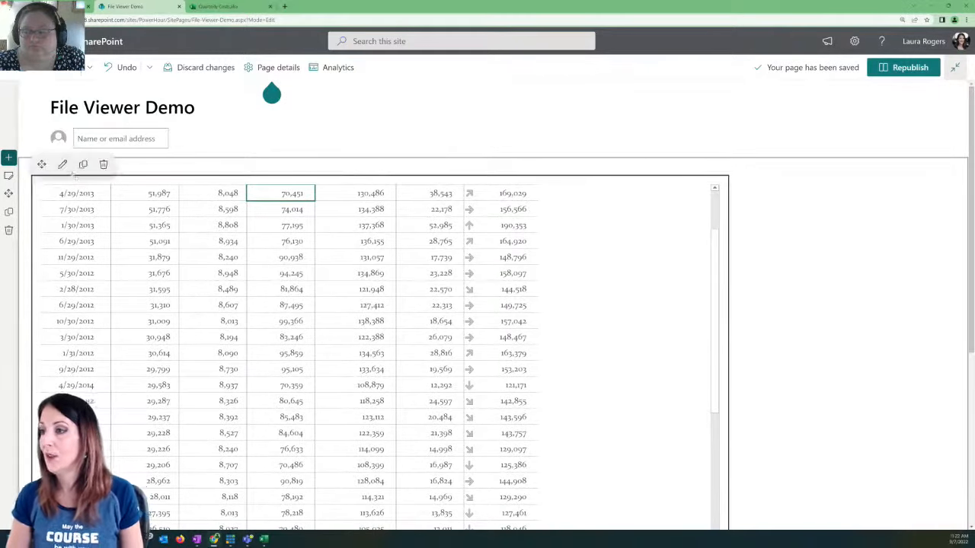
left_click(103, 165)
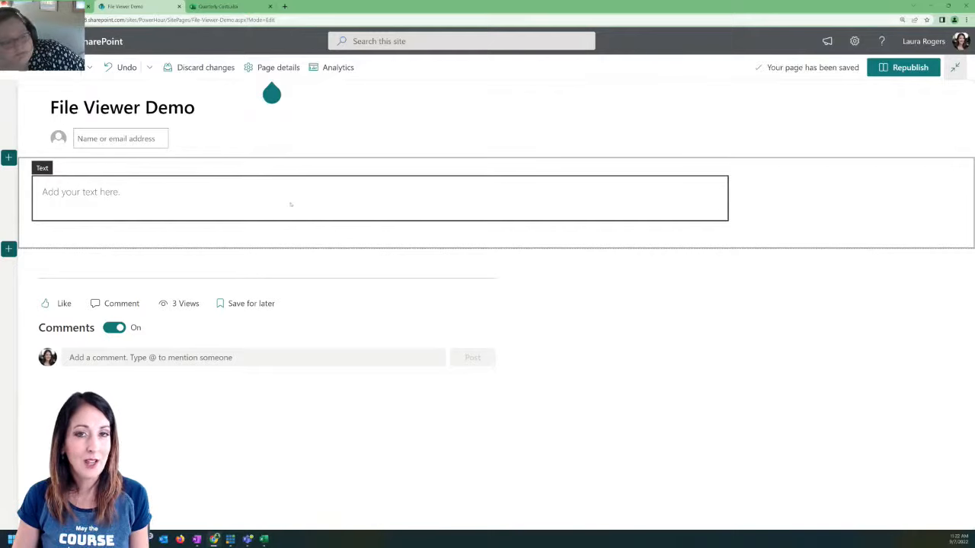
left_click(202, 198)
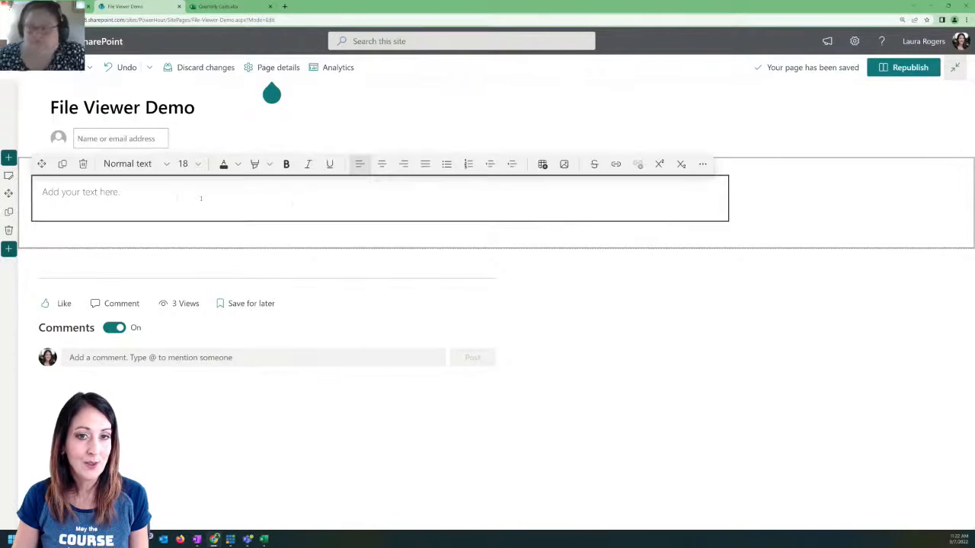
left_click(84, 165)
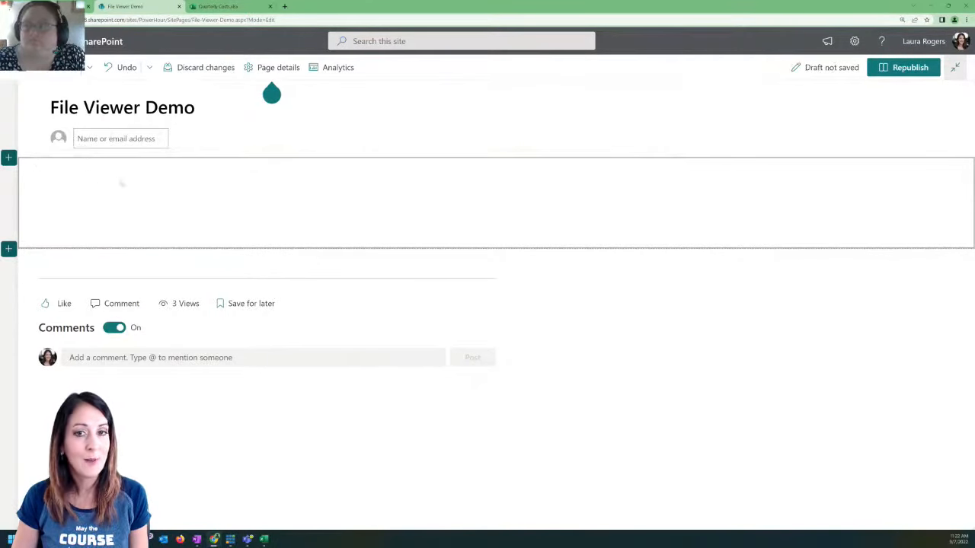
Step: Add a two-column section at the start of the page and insert the DemoContent document library in its right column
left_click(8, 158)
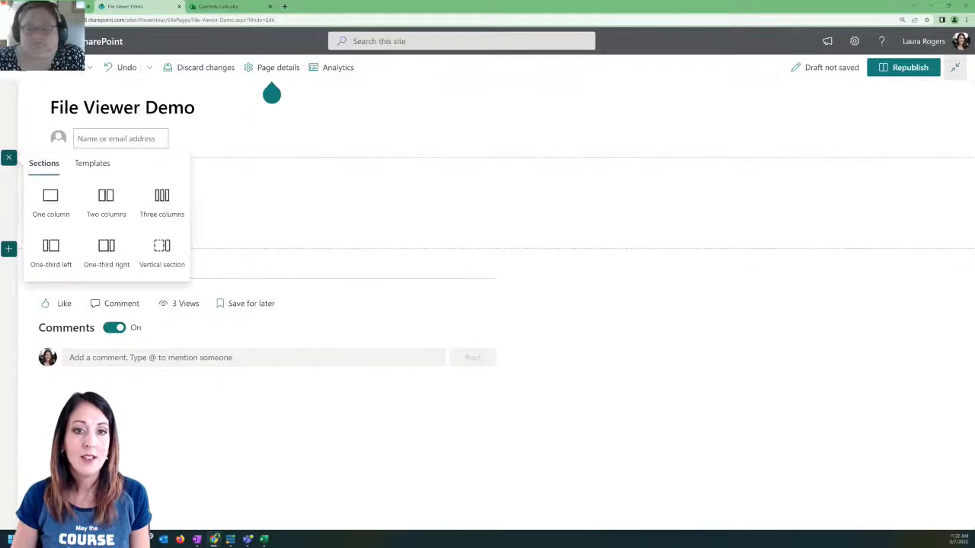
left_click(107, 196)
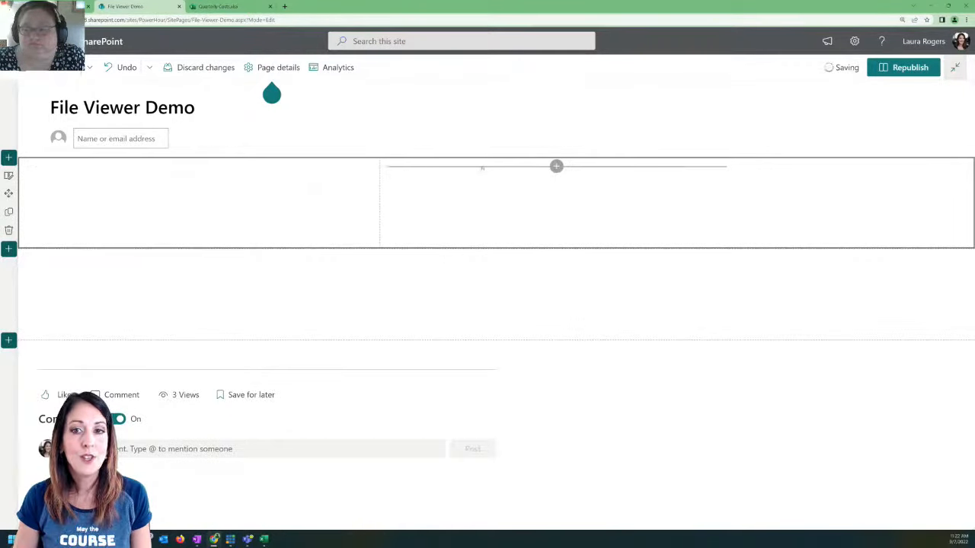
left_click(556, 166)
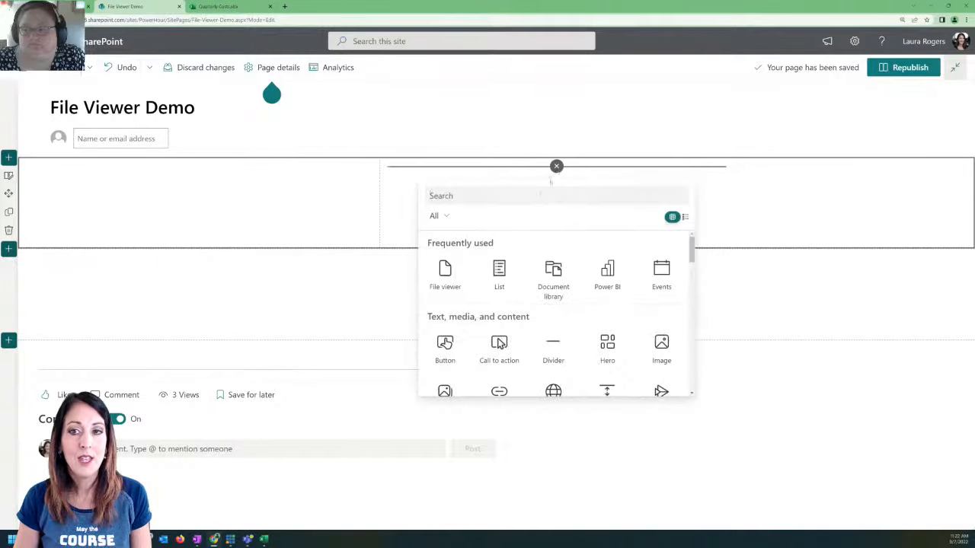
left_click(553, 275)
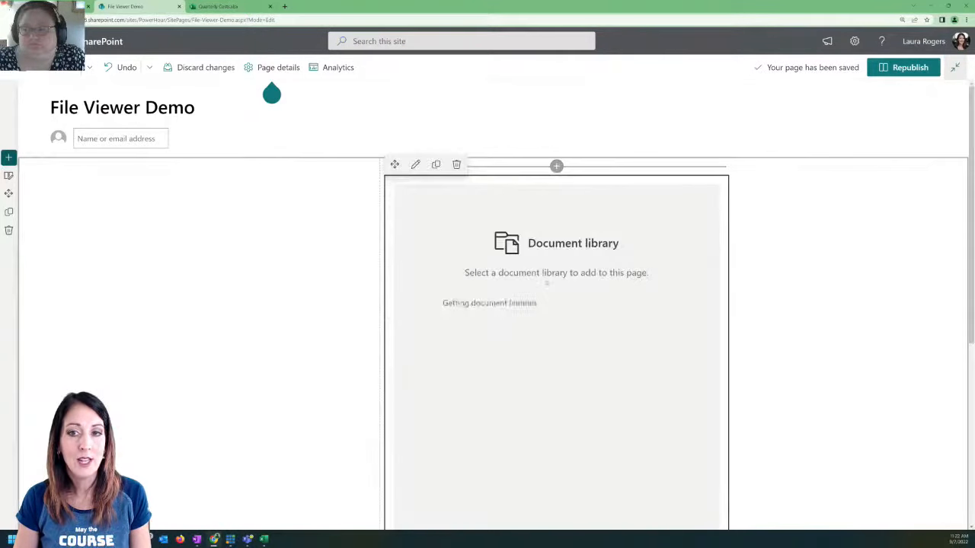
left_click(501, 310)
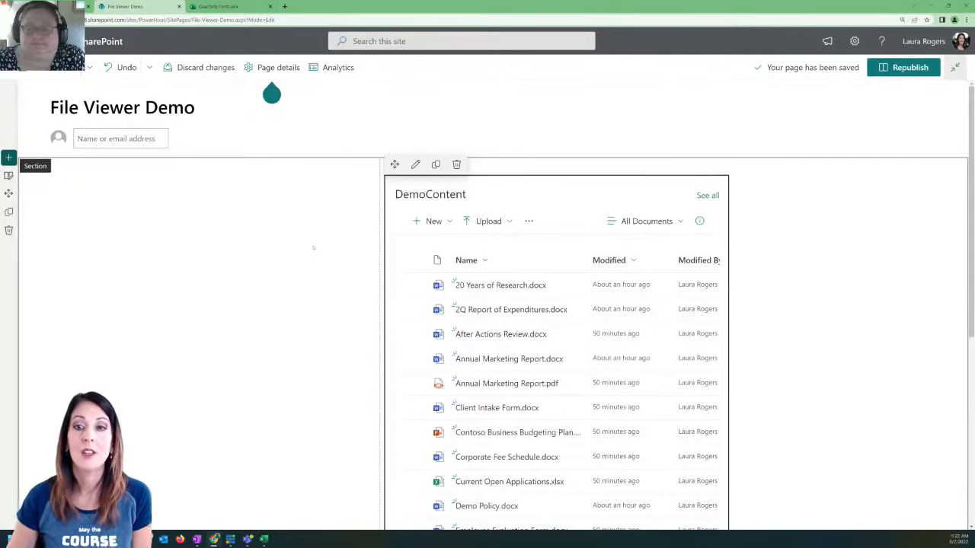
Step: Add another two-column section above the current one and move the DemoContent library into its right column
left_click(143, 209)
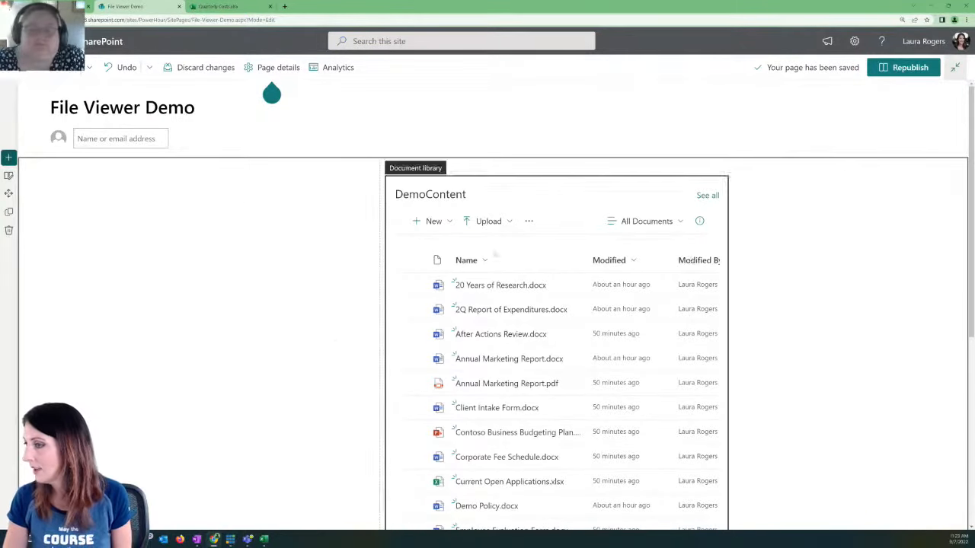
left_click(8, 158)
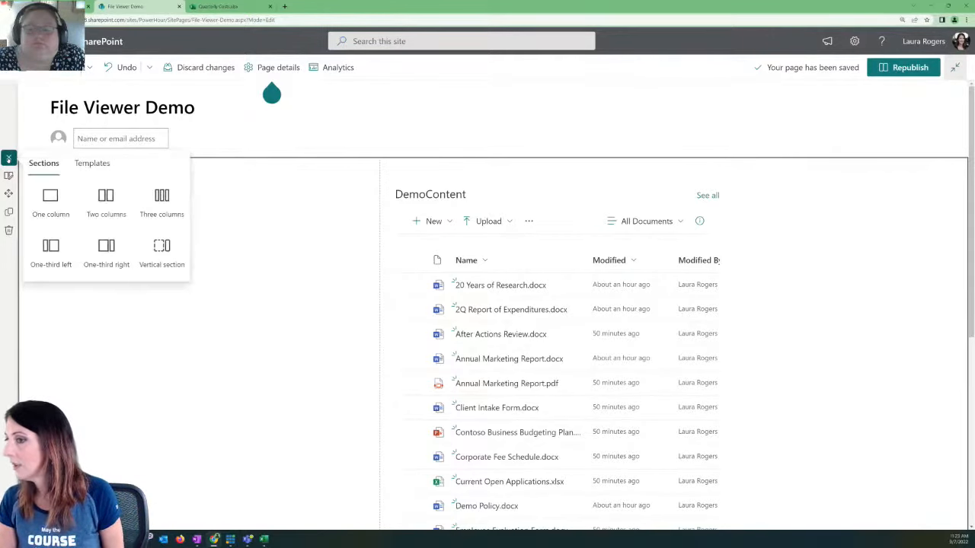
left_click(106, 199)
left_click(330, 211)
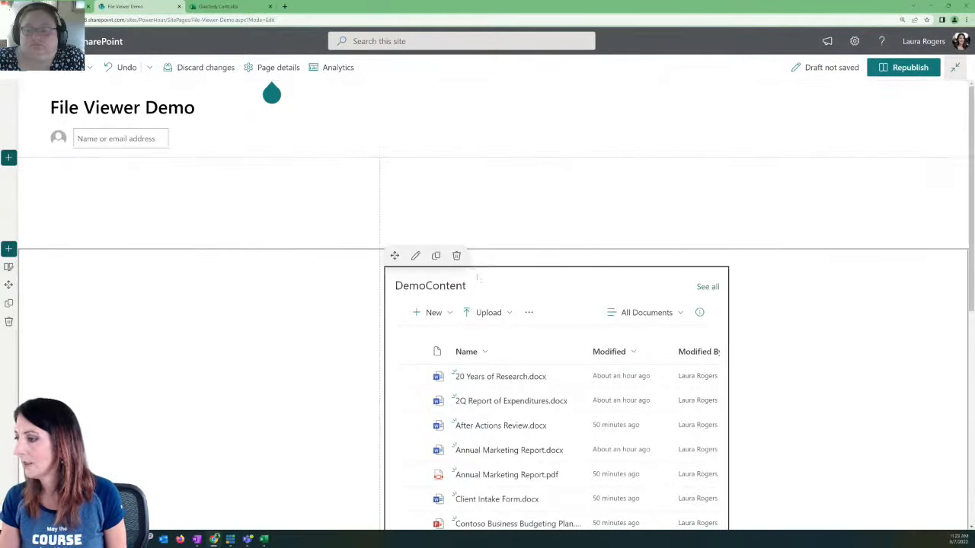
left_click_drag(399, 256, 434, 188)
Step: Insert a File viewer web part in the empty column beside the DemoContent library without choosing a file
left_click(203, 166)
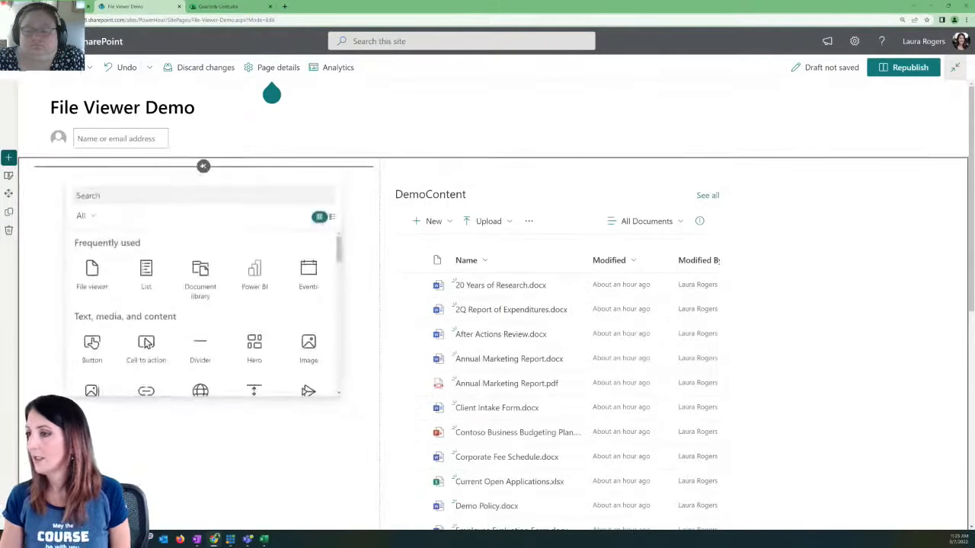
left_click(89, 273)
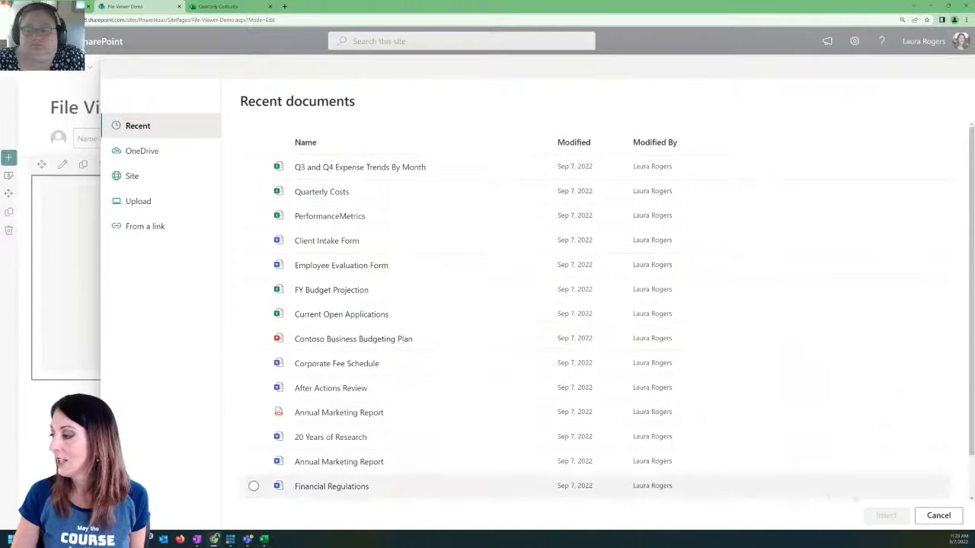
left_click(938, 516)
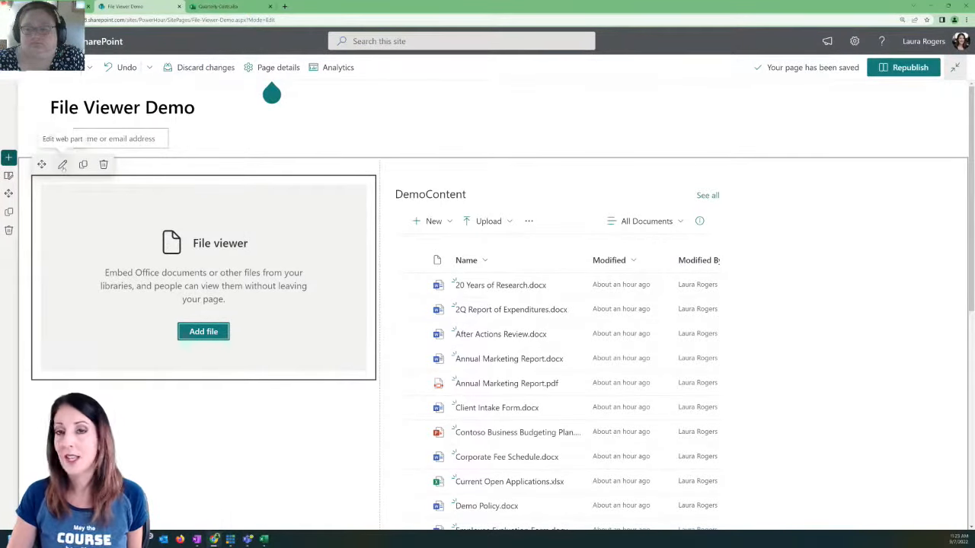
Step: Connect the File viewer to the DemoContent library as its source and republish the page
left_click(62, 165)
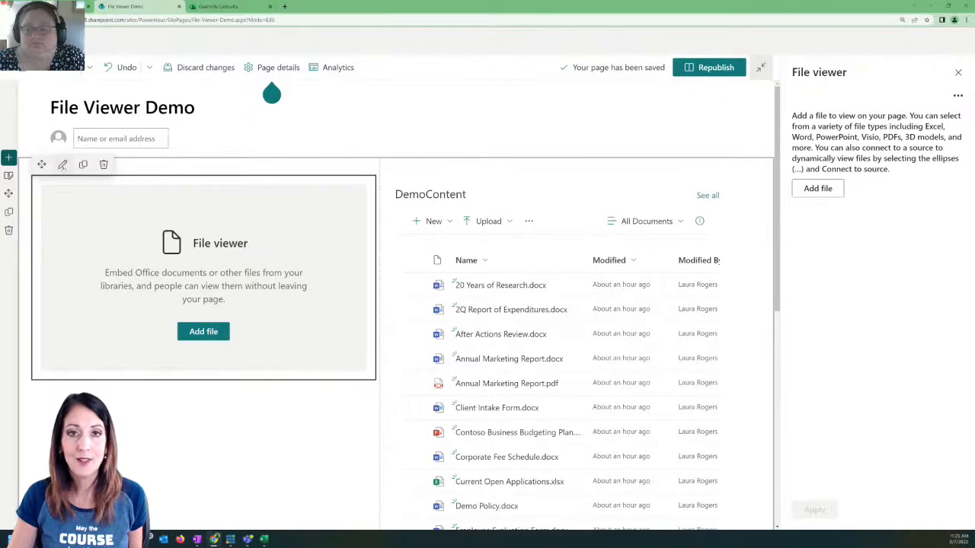
left_click(958, 98)
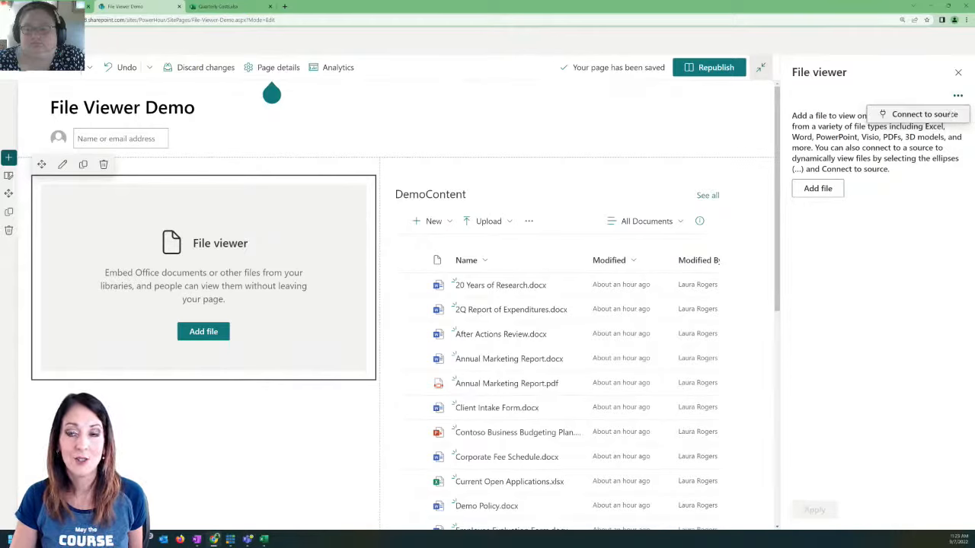
left_click(950, 114)
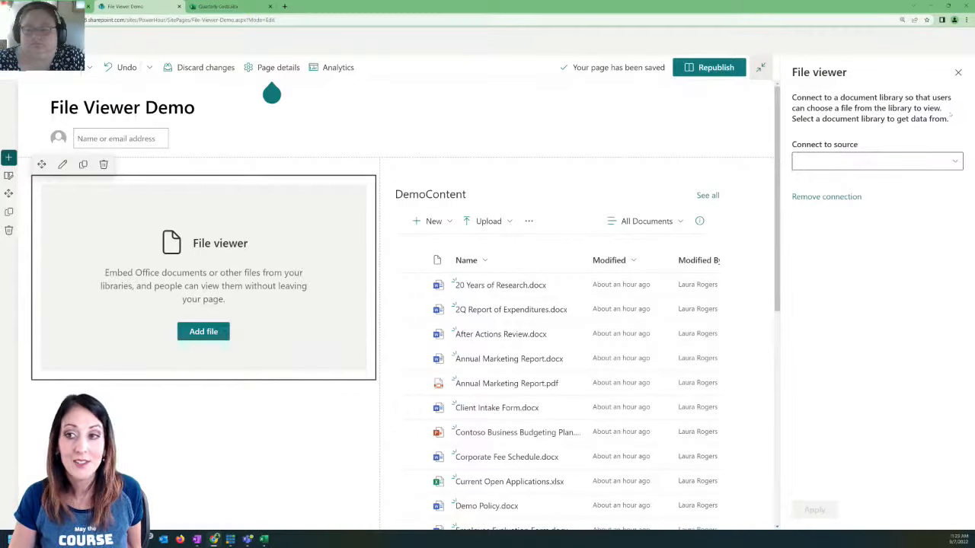
left_click(841, 161)
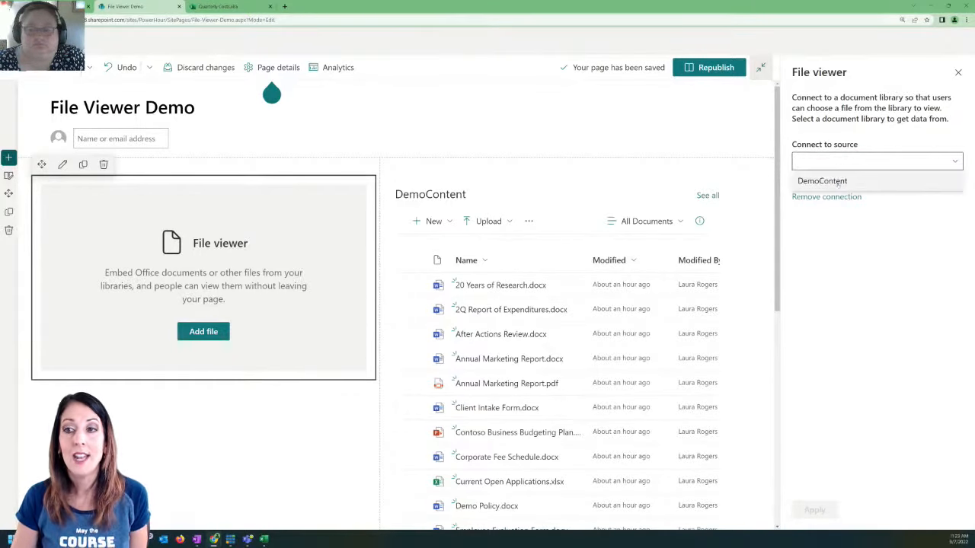
left_click(837, 183)
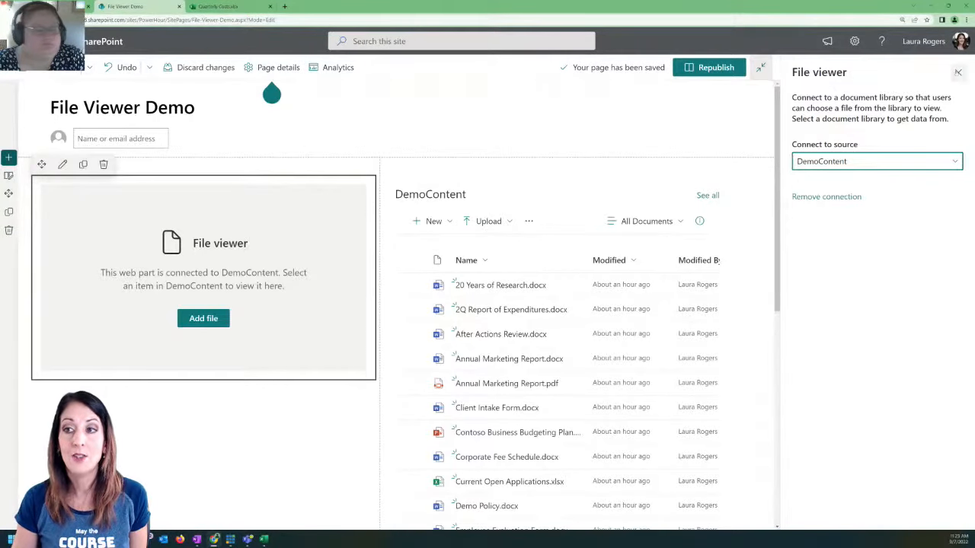
left_click(958, 72)
left_click(916, 67)
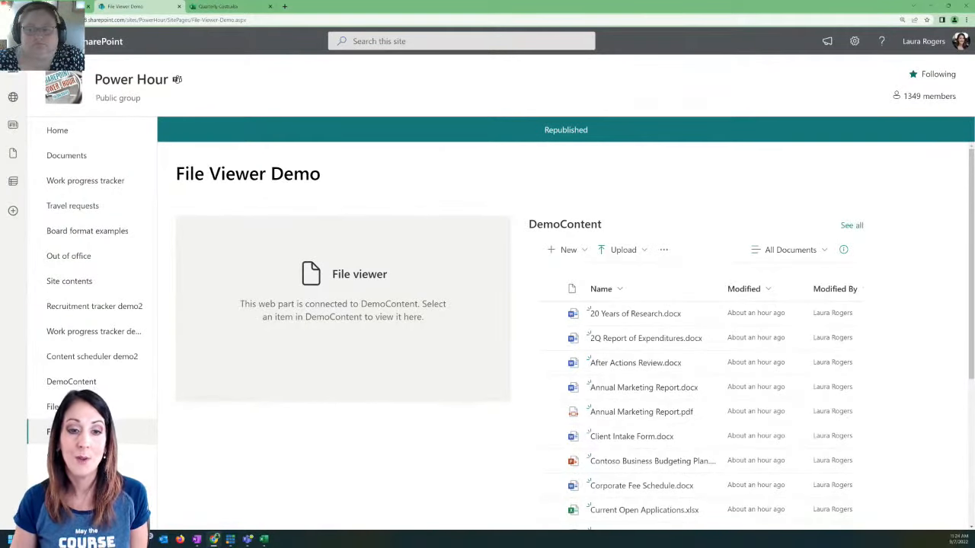
Step: Select 20 Years of Research.docx for the connected viewer, open After Actions Review.docx from the library and close it again
left_click(547, 313)
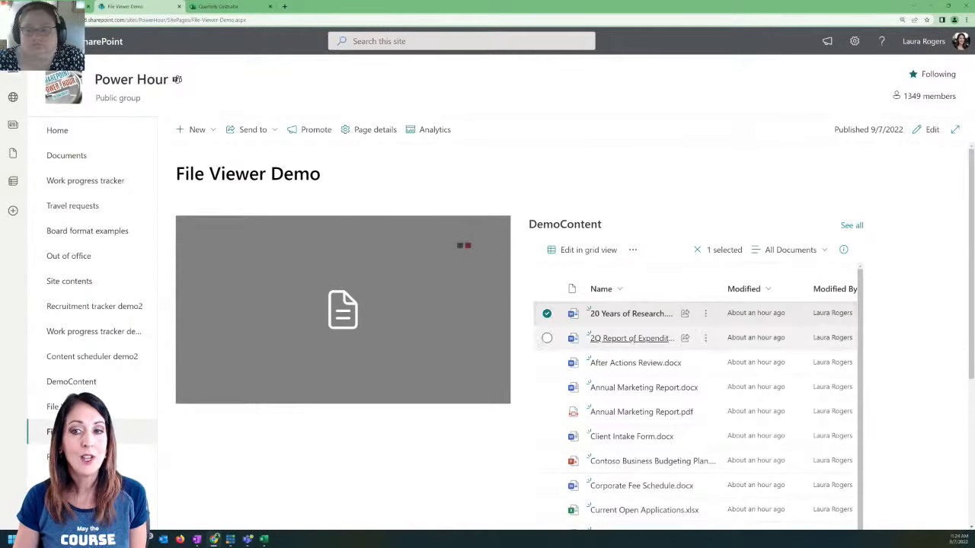
left_click(625, 363)
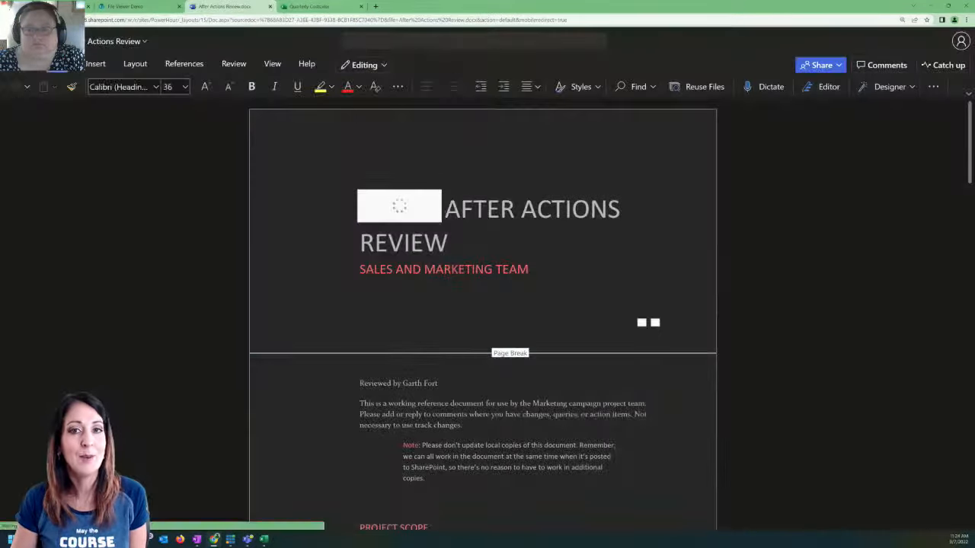
left_click(270, 6)
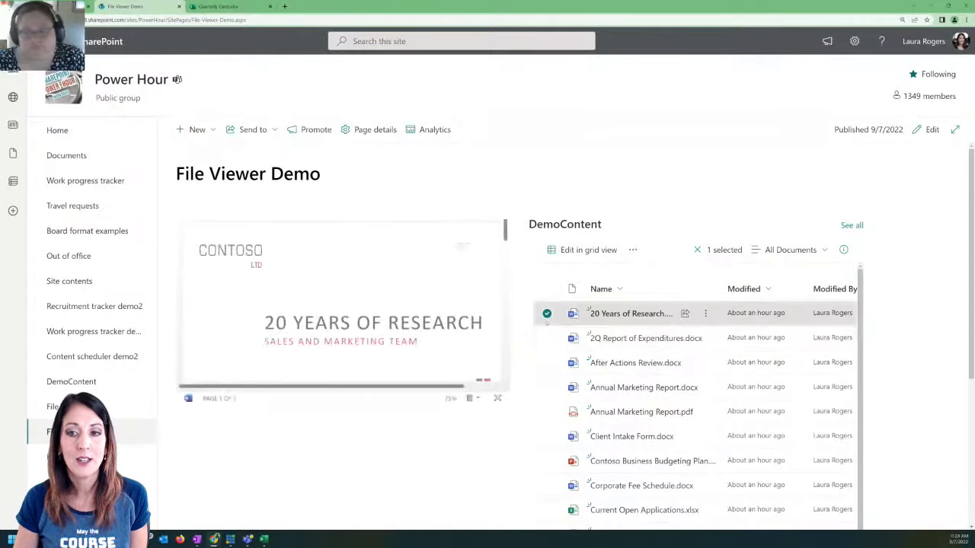
Step: Deselect 20 Years of Research.docx and preview 2Q Report of Expenditures.docx and Client Intake Form.docx one at a time in the viewer
left_click(547, 313)
left_click(547, 338)
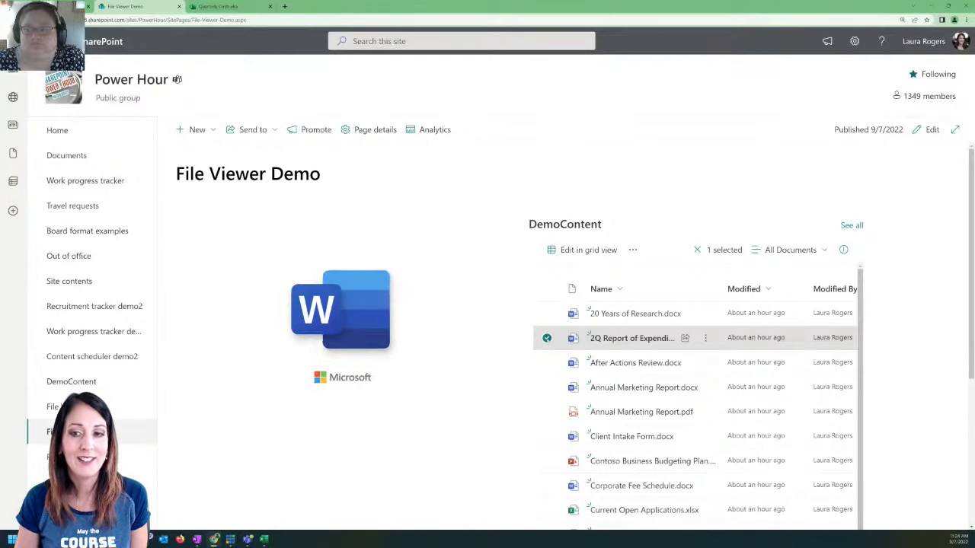
left_click(546, 337)
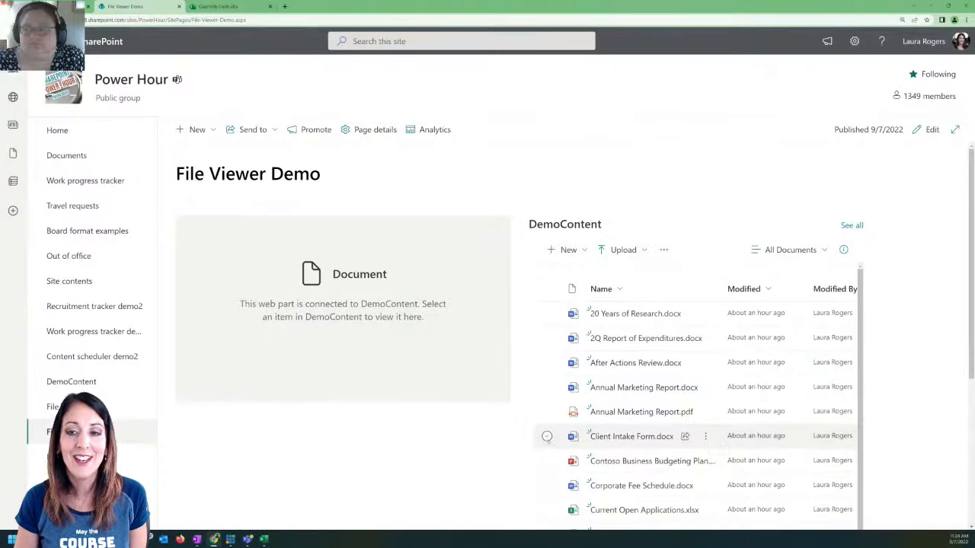
left_click(547, 436)
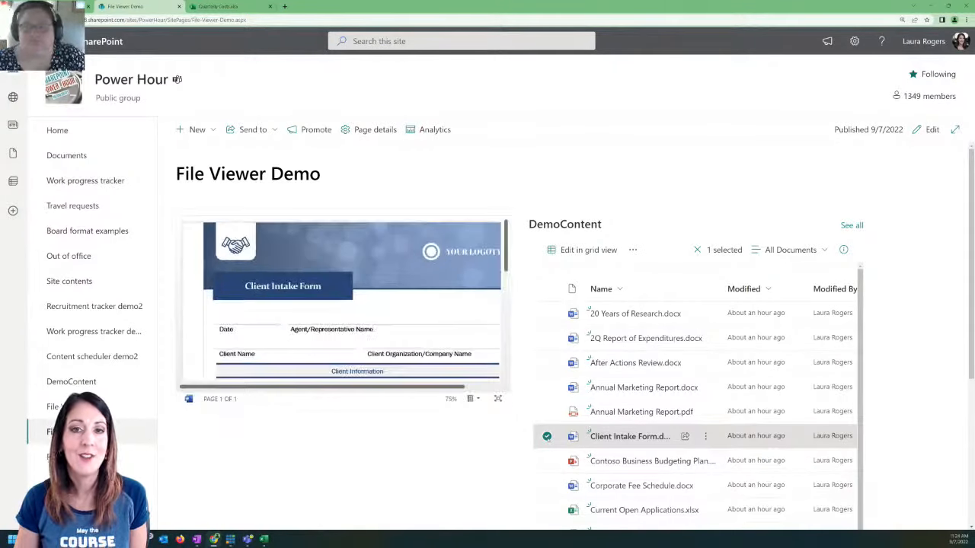
Step: Deselect Client Intake Form.docx and preview Contoso Business Budgeting Plan.pptx, Corporate Fee Schedule.docx and Current Open Applications.xlsx in turn in the viewer
left_click(546, 437)
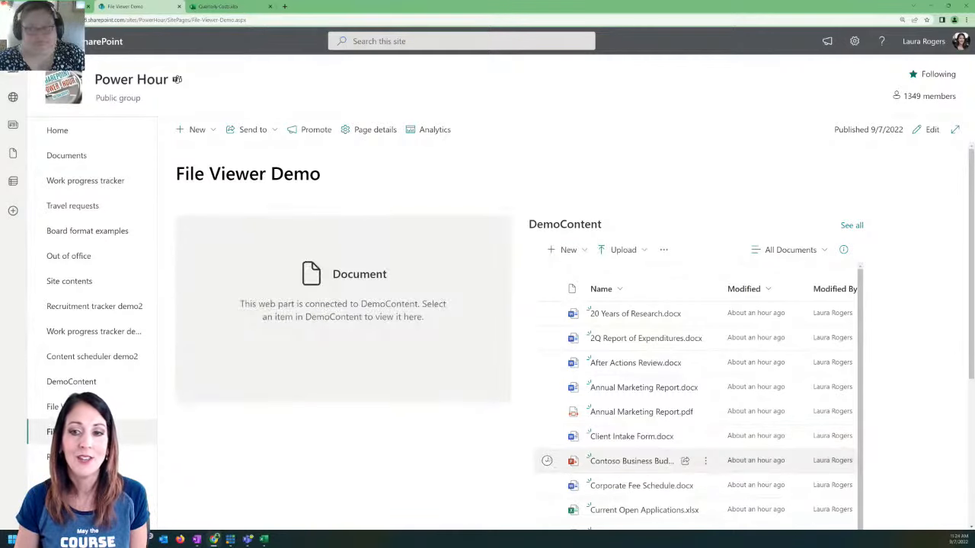
left_click(547, 461)
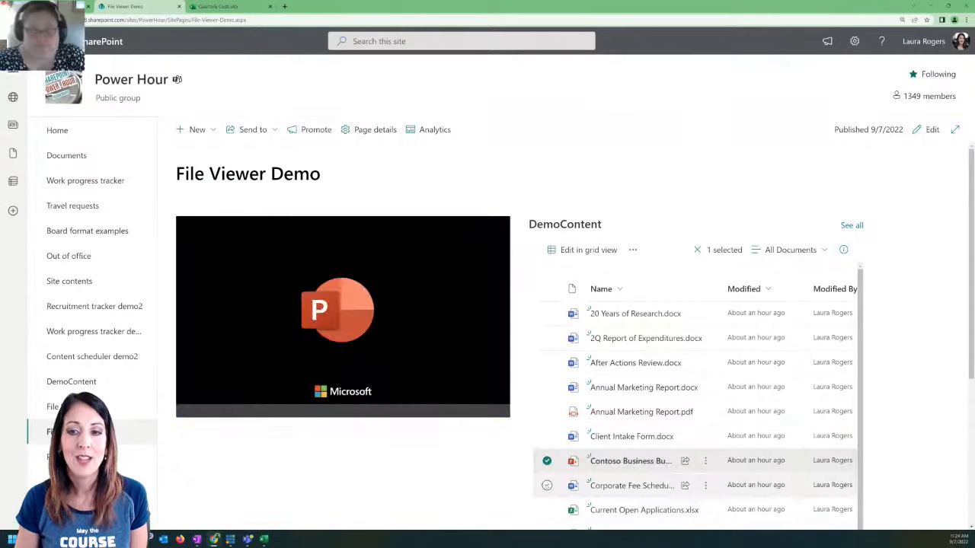
left_click(547, 485)
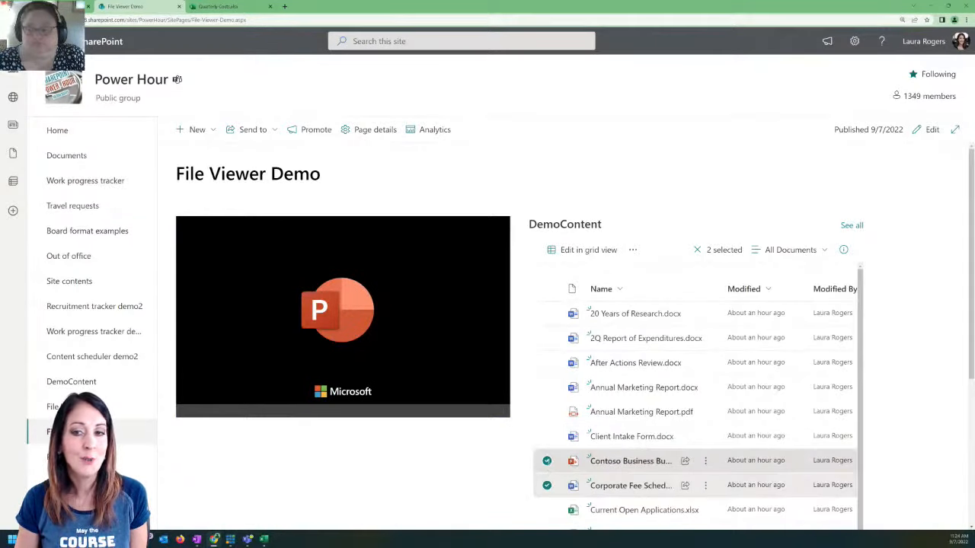
left_click(547, 461)
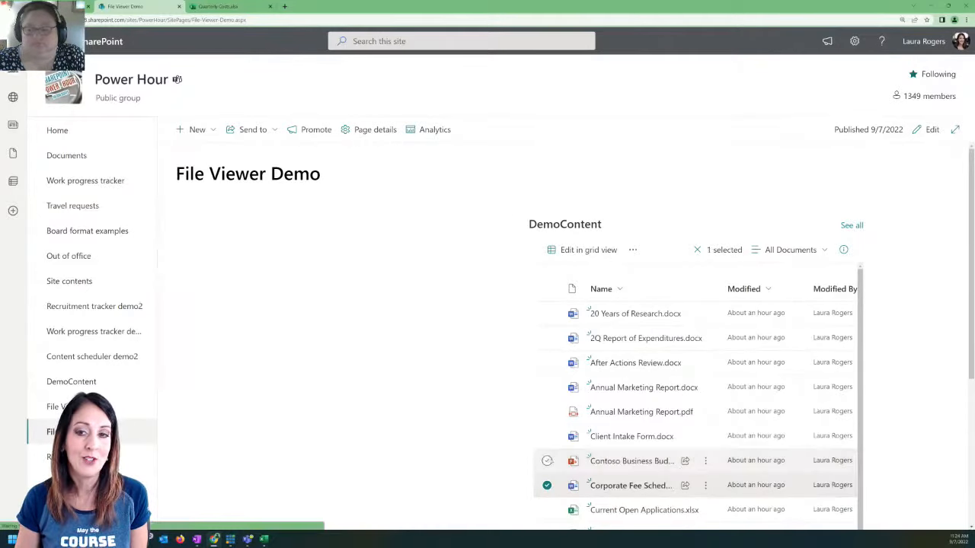
left_click(547, 509)
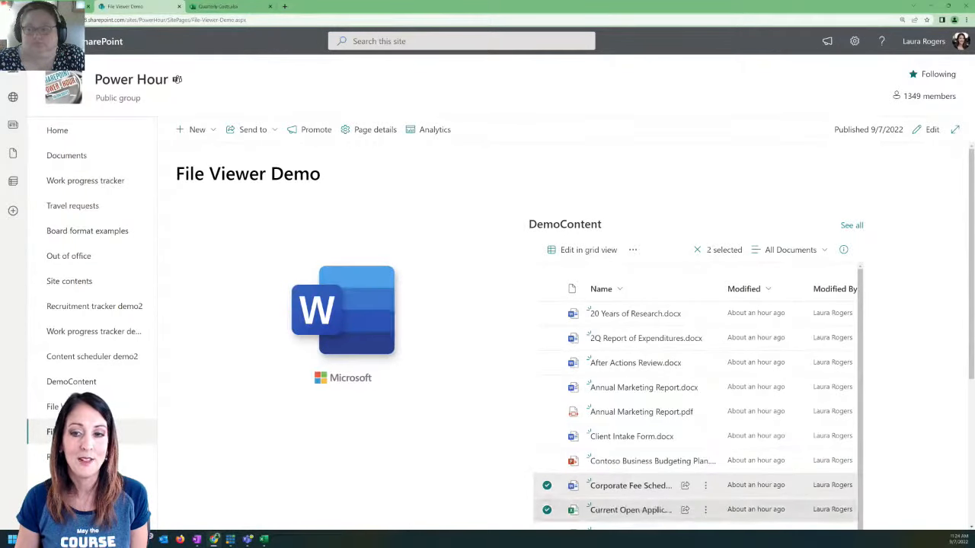
left_click(547, 485)
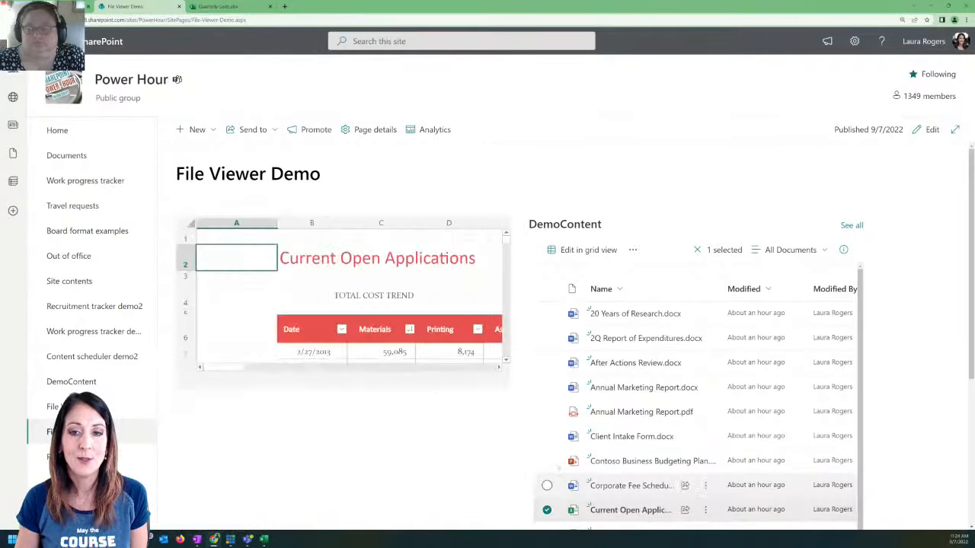
scroll(685, 427, "down", 6)
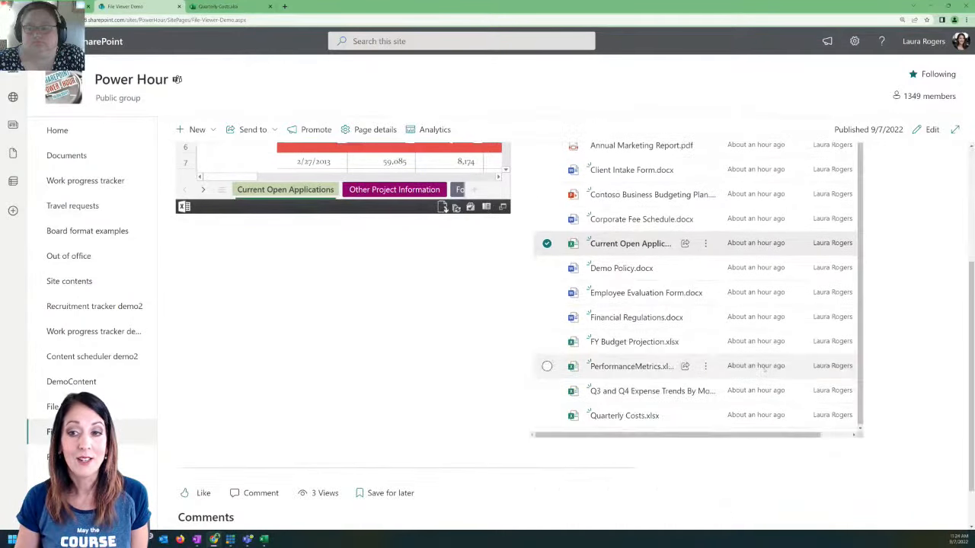
scroll(685, 365, "up", 6)
scroll(613, 305, "up", 1)
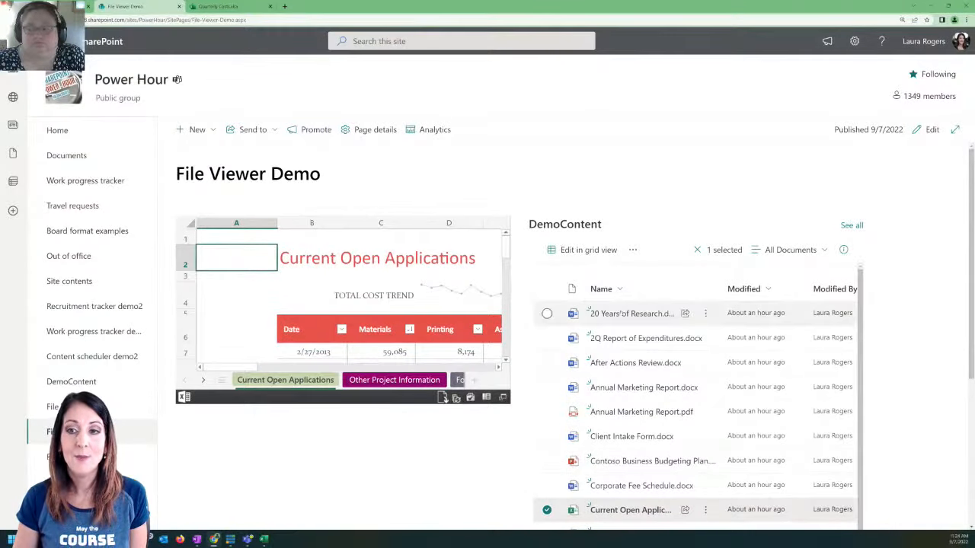
Step: Switch the embedded DemoContent library to the Compact List layout and reopen its view options
left_click(800, 251)
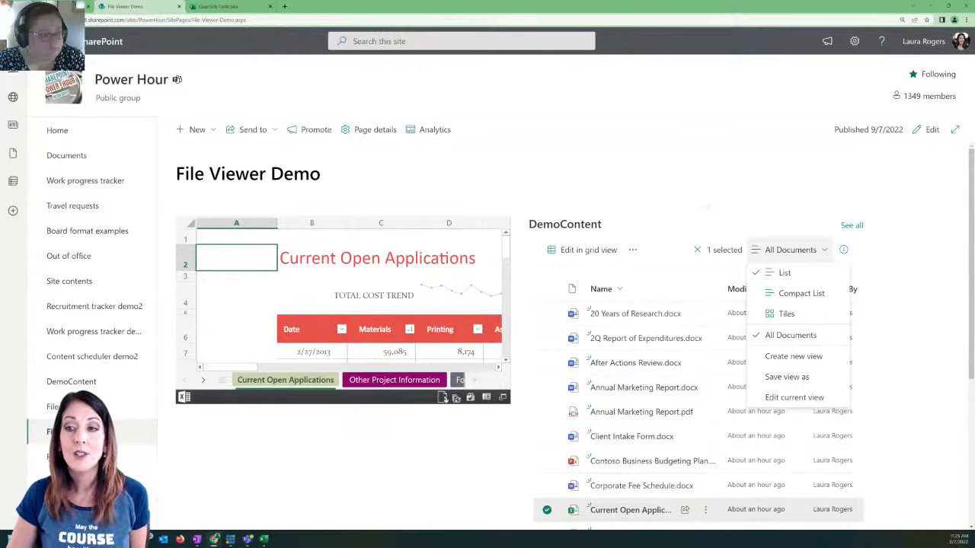
left_click(805, 294)
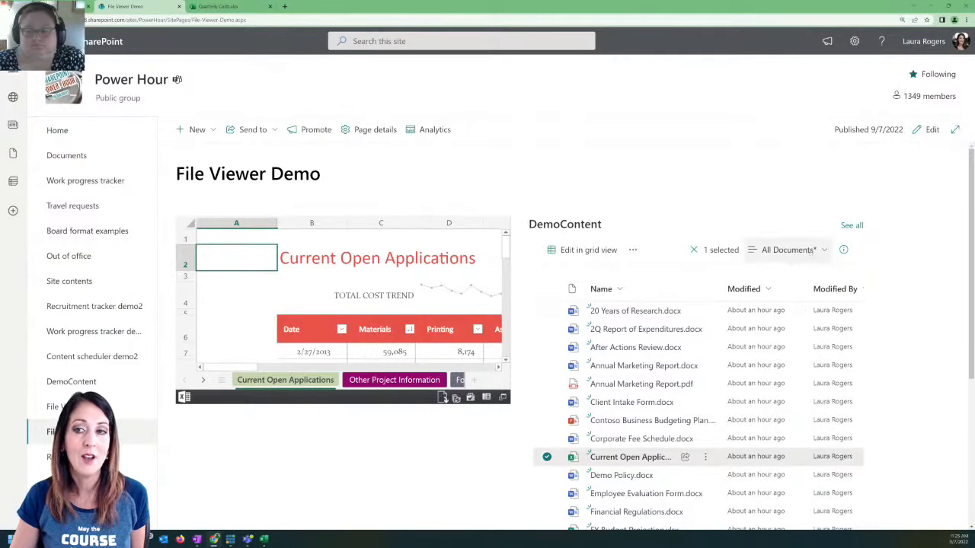
left_click(811, 250)
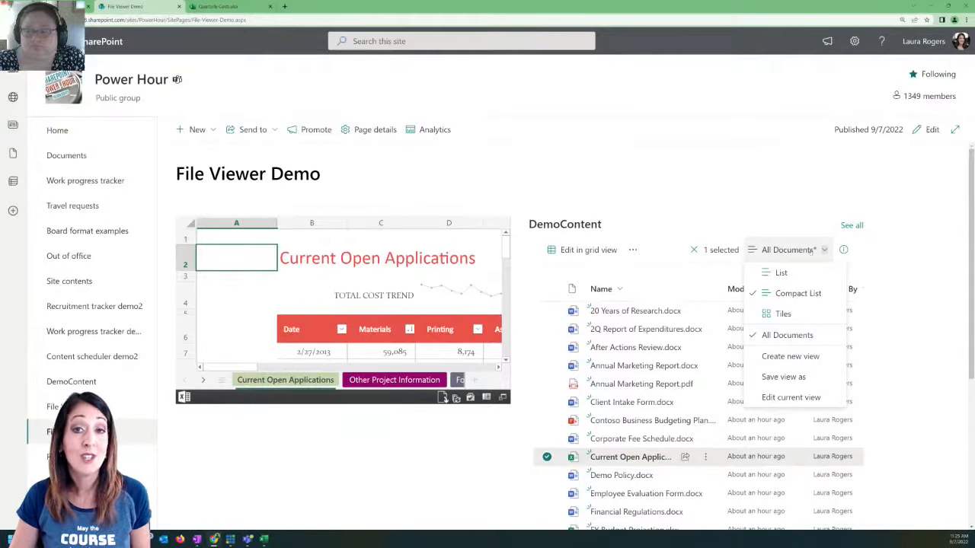
Step: Open the full DemoContent library and save its current view as a public view named Simple
left_click(851, 225)
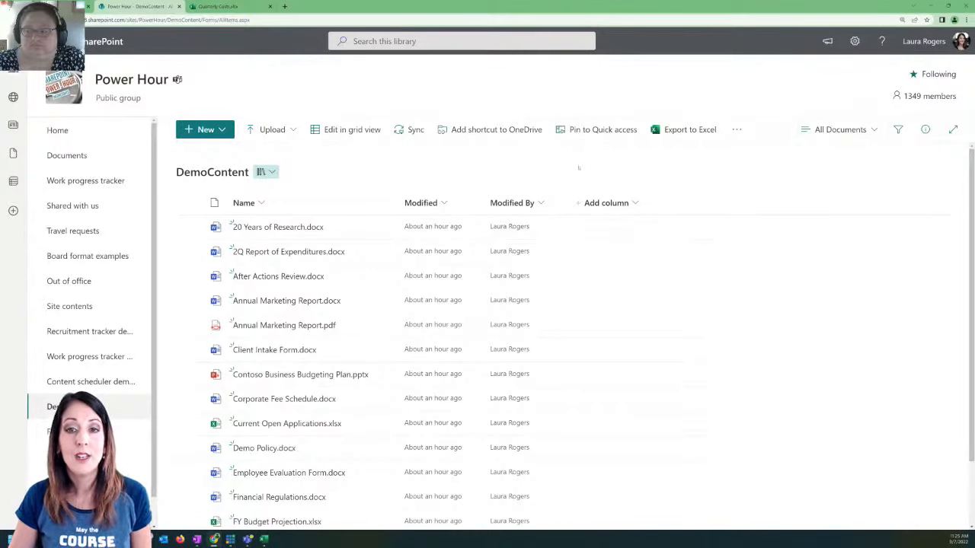
left_click(438, 201)
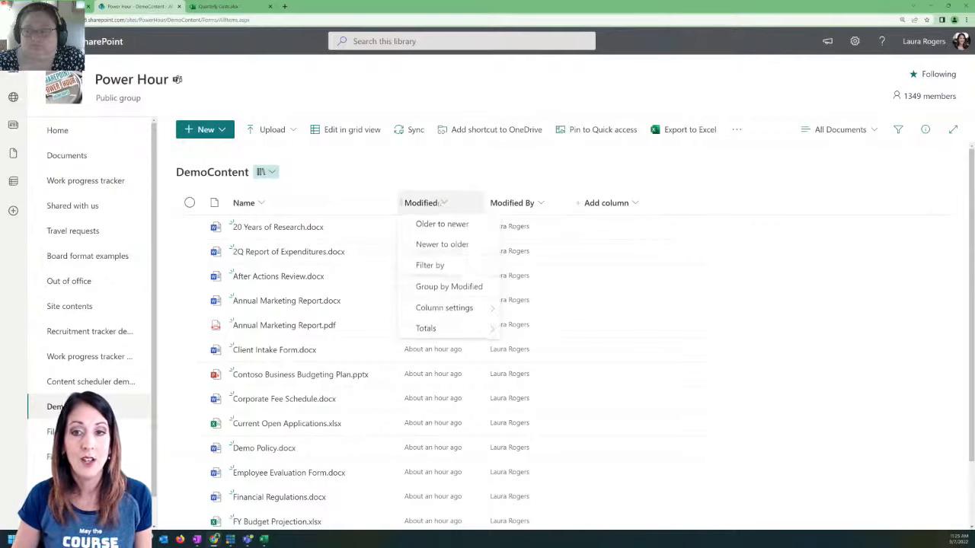
left_click(817, 134)
left_click(831, 257)
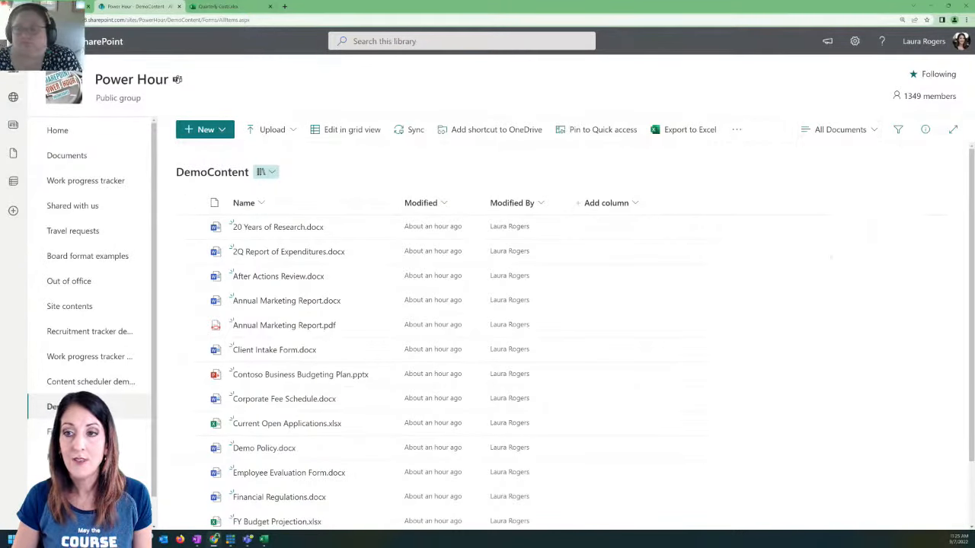
left_click_drag(506, 275, 417, 276)
type("S")
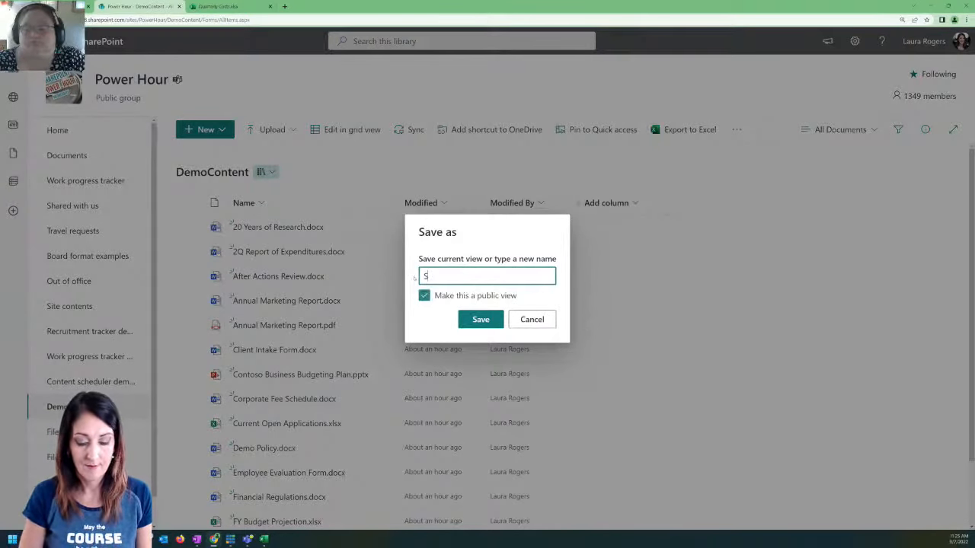
left_click(496, 320)
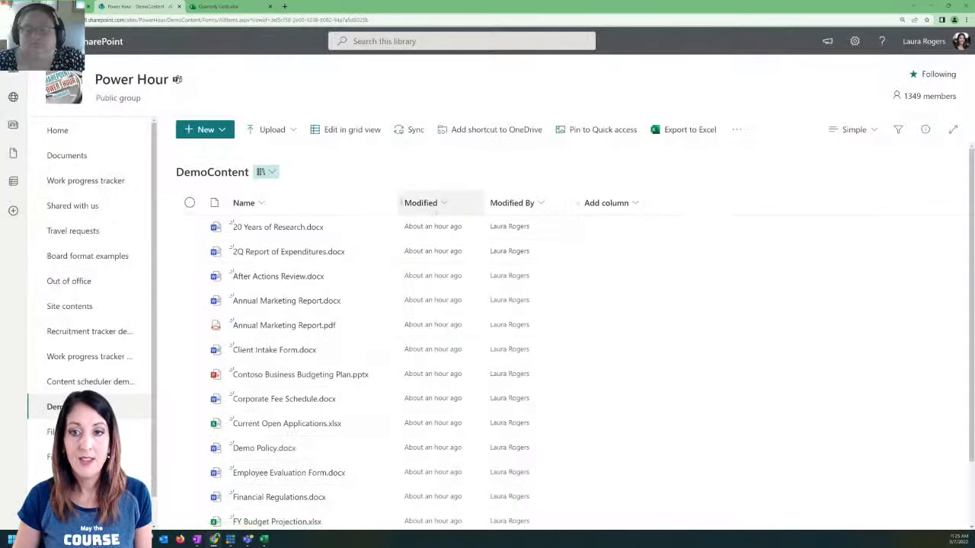
Step: Hide the Modified and Modified By columns in the Simple view, keeping only Type and Name
left_click(436, 213)
left_click(579, 210)
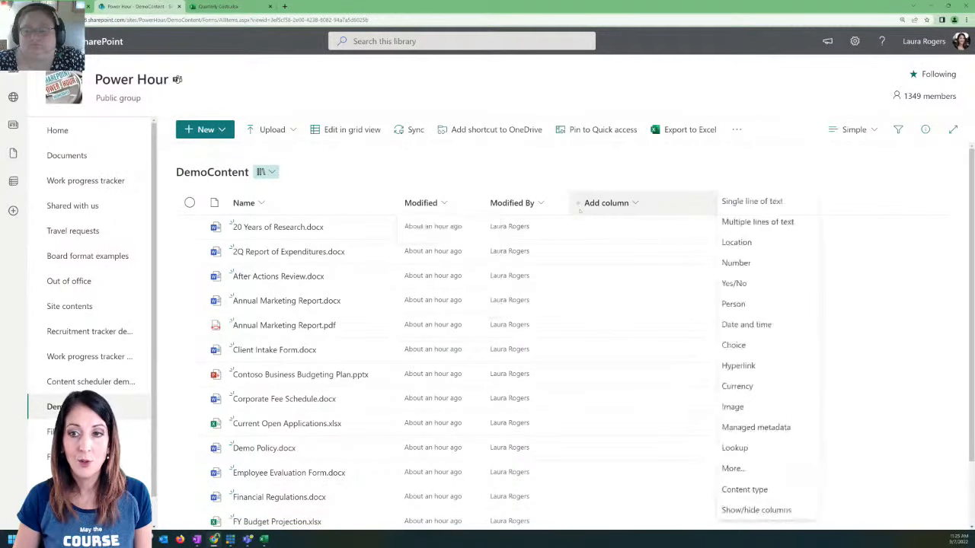
left_click(756, 509)
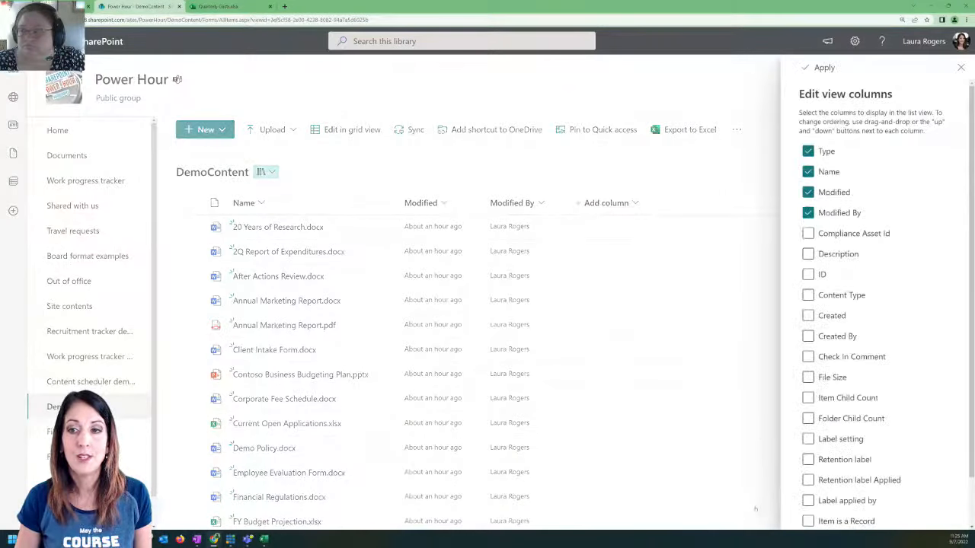
left_click(808, 212)
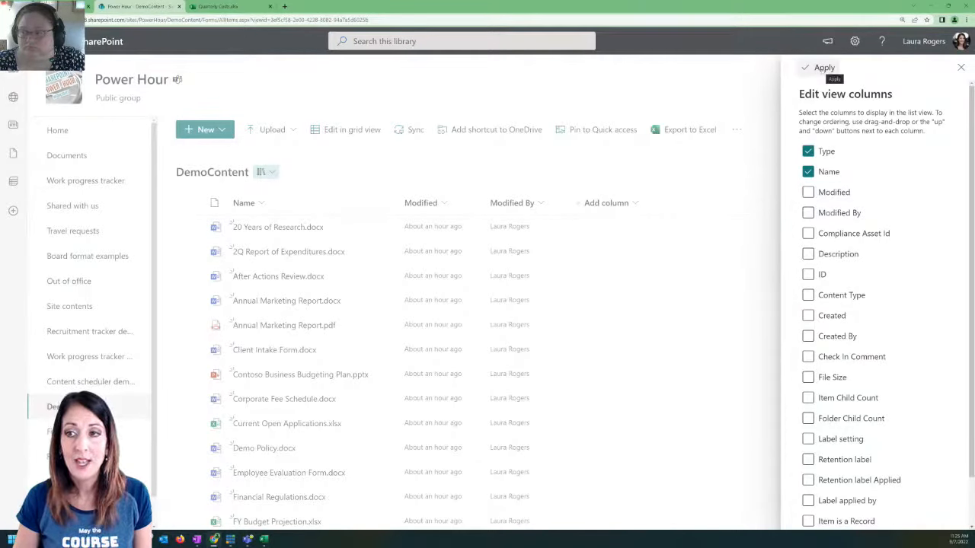
scroll(876, 316, "down", 1)
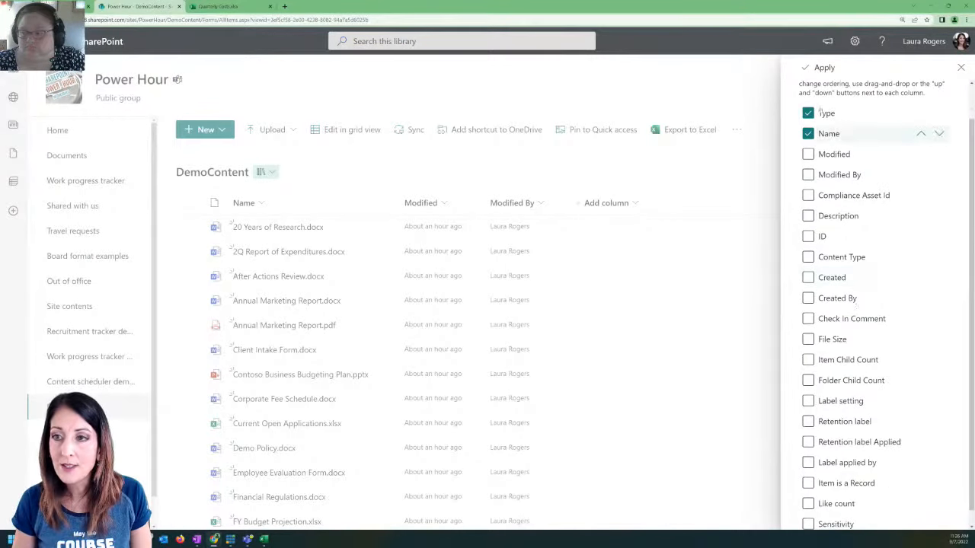
left_click(818, 69)
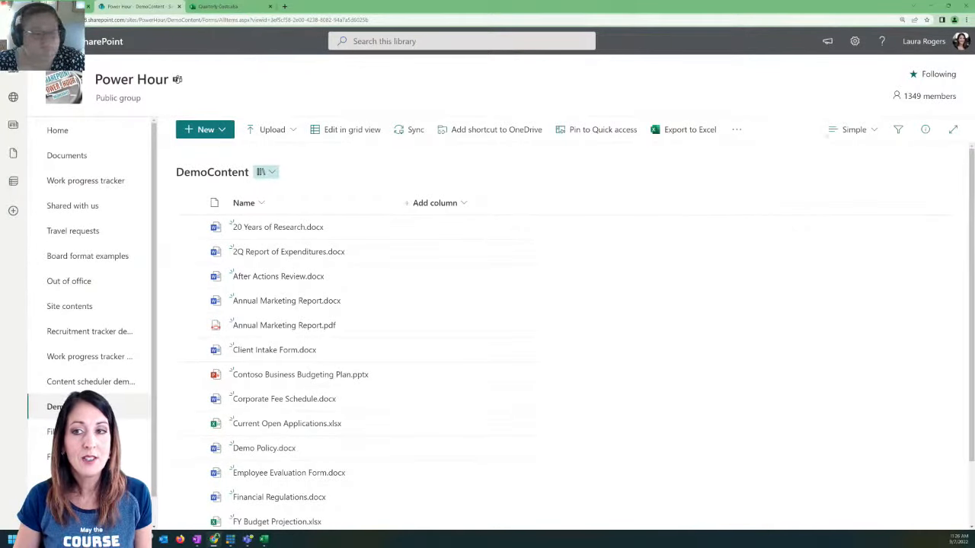
Step: Edit the Simple view to display Name (for use in forms) instead of Name (linked to document with edit menu)
left_click(853, 129)
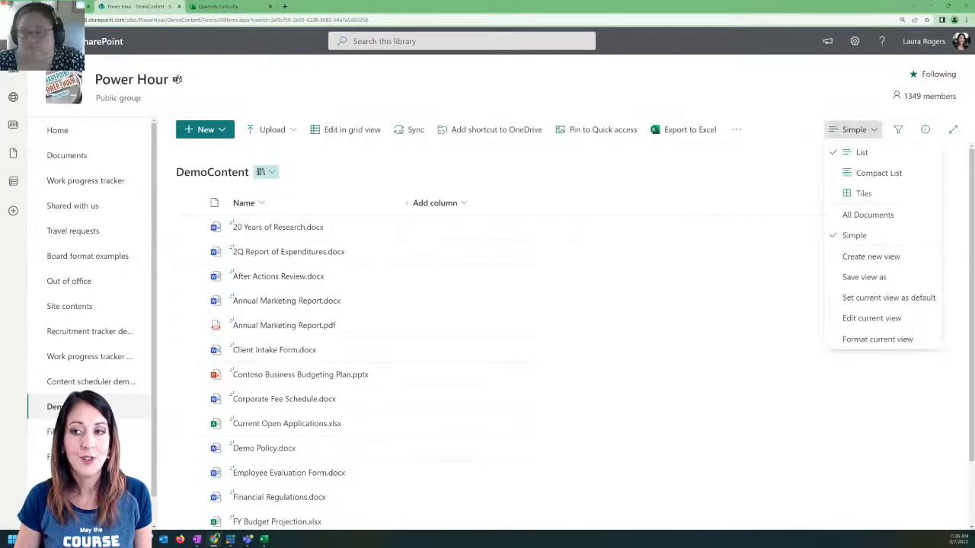
left_click(876, 319)
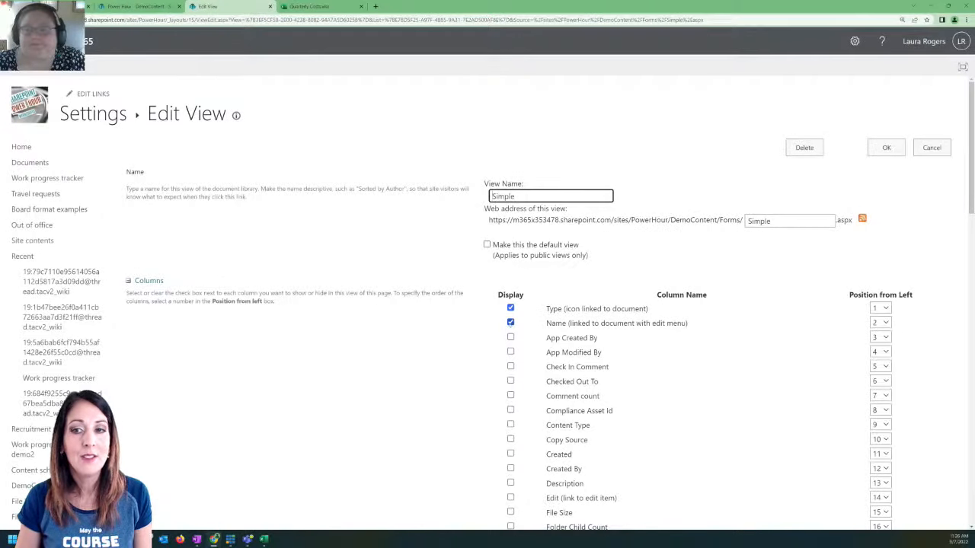
left_click(510, 323)
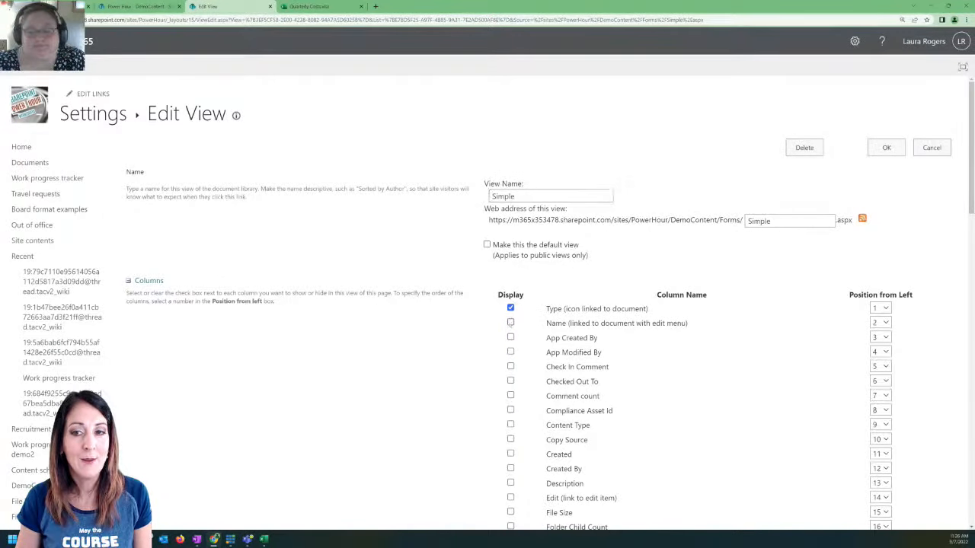
scroll(472, 342, "down", 3)
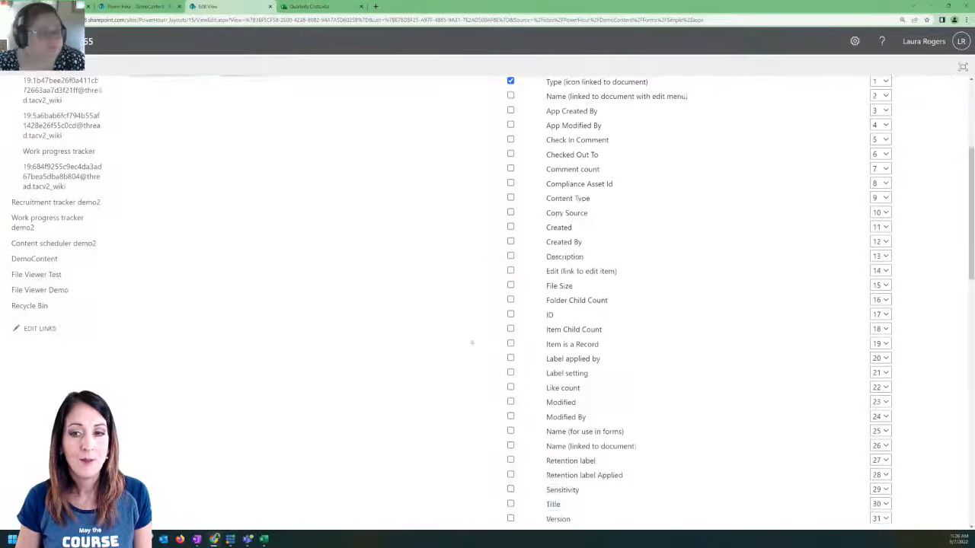
scroll(472, 342, "down", 1)
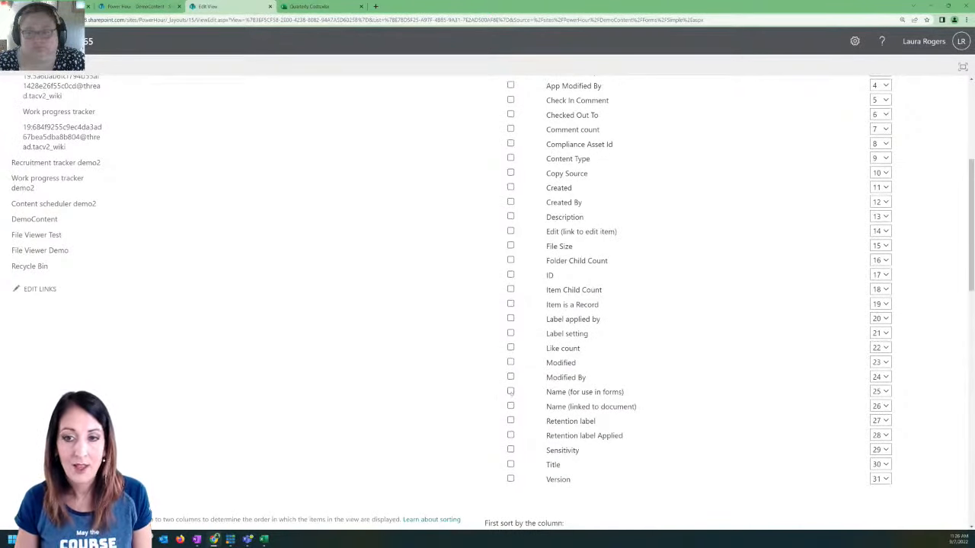
Step: Sort the Simple view first by Modified in descending order and save the view settings
scroll(487, 305, "down", 3)
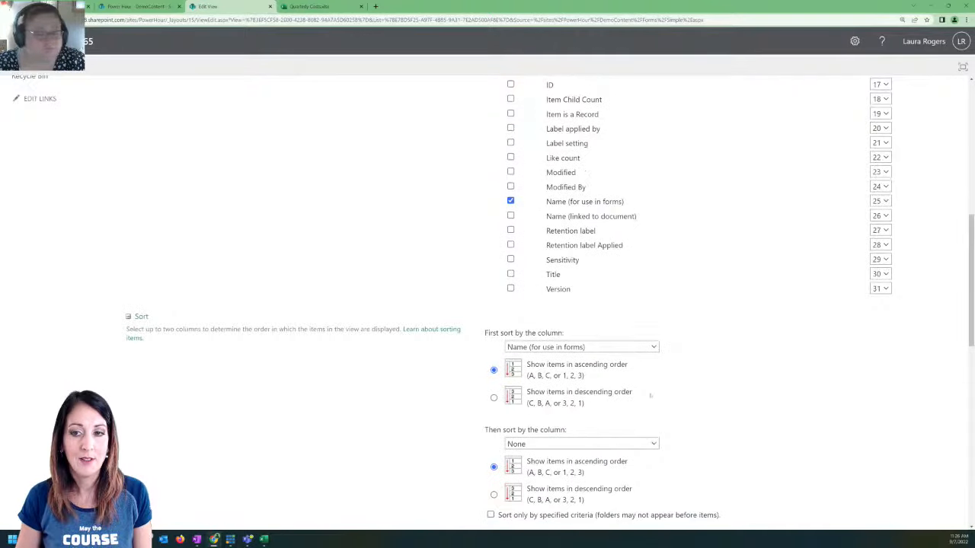
scroll(594, 351, "down", 2)
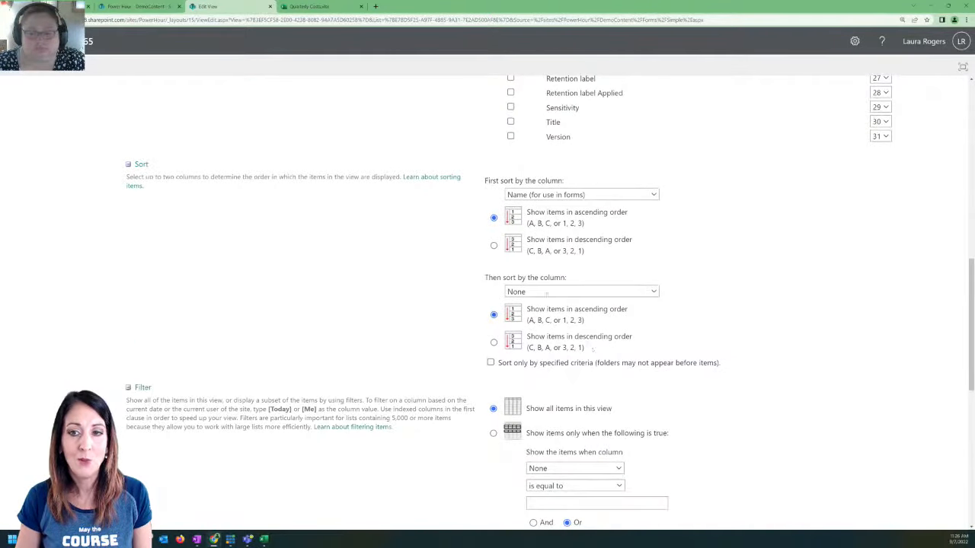
left_click(550, 194)
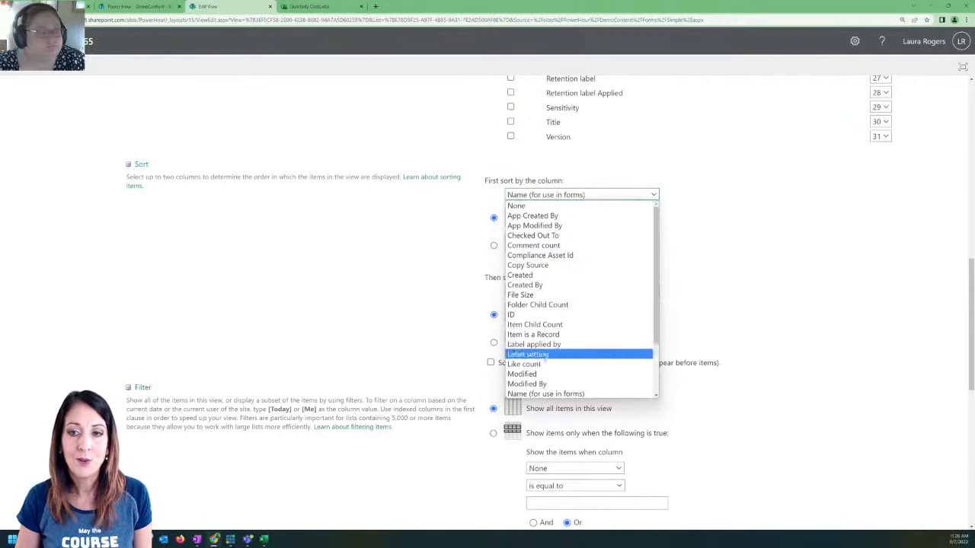
left_click(539, 374)
left_click(493, 246)
scroll(745, 373, "down", 3)
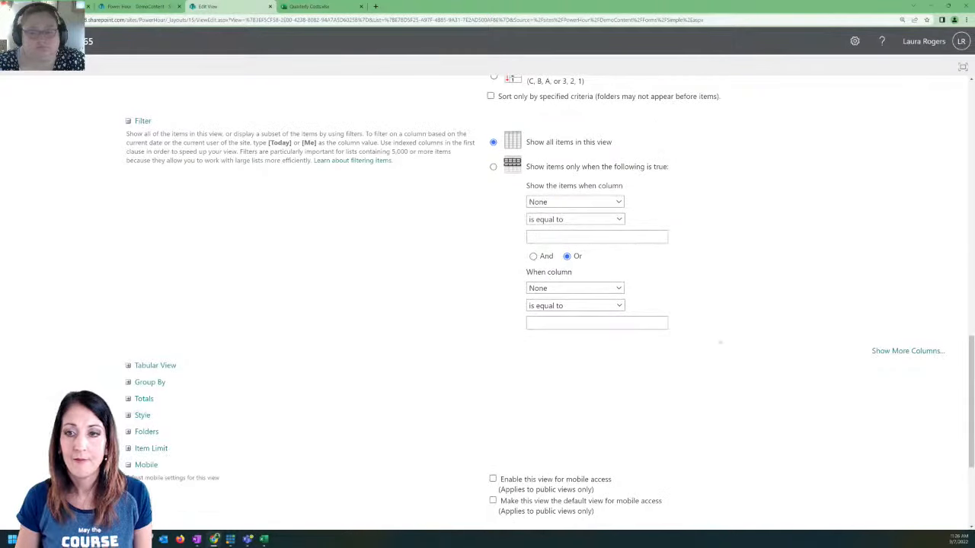
scroll(720, 343, "down", 2)
left_click(885, 470)
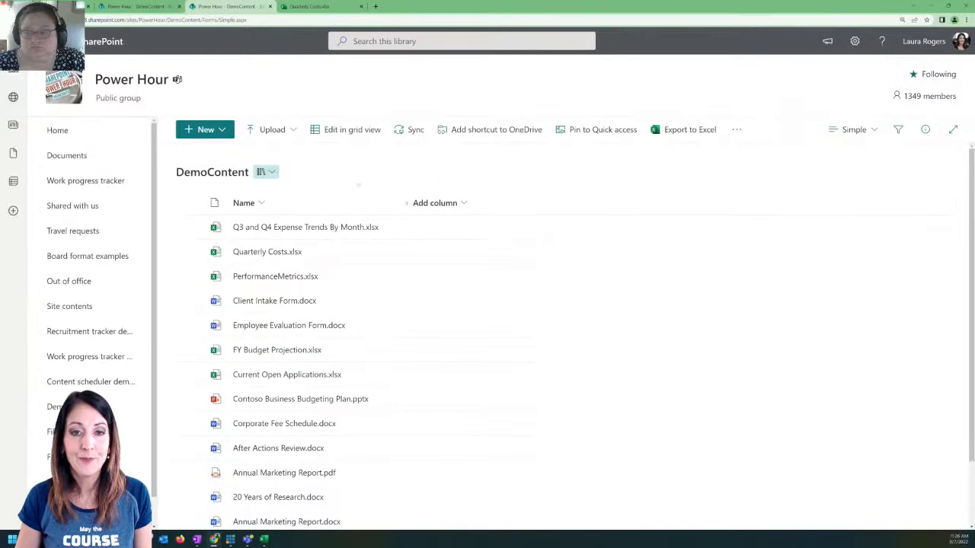
Step: Reopen the File Viewer Demo page for editing and open the properties of its DemoContent library web part
left_click(94, 132)
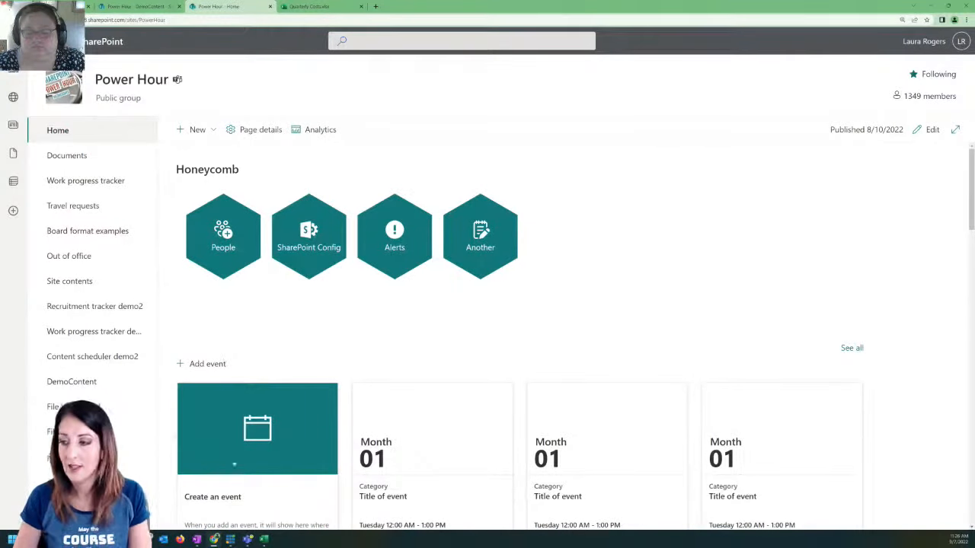
left_click(76, 432)
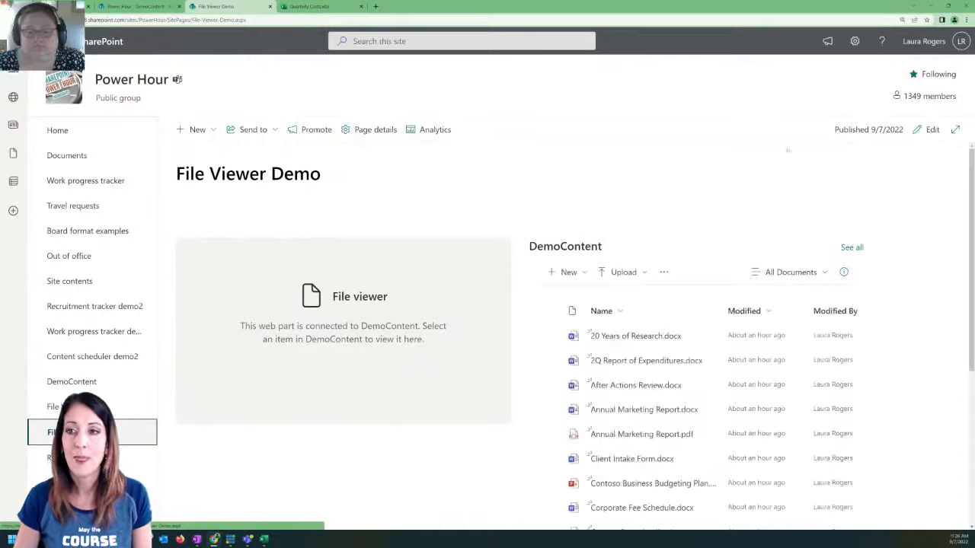
left_click(927, 129)
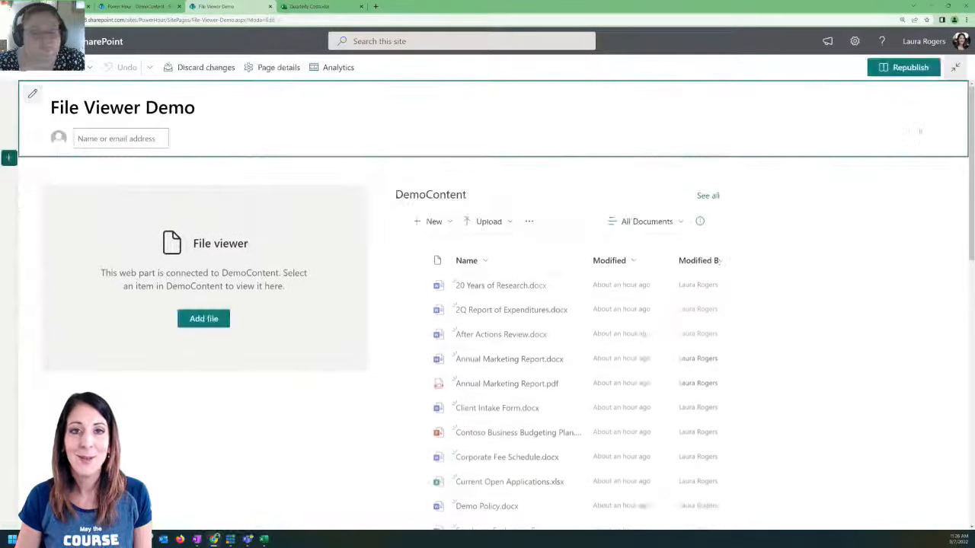
left_click(550, 187)
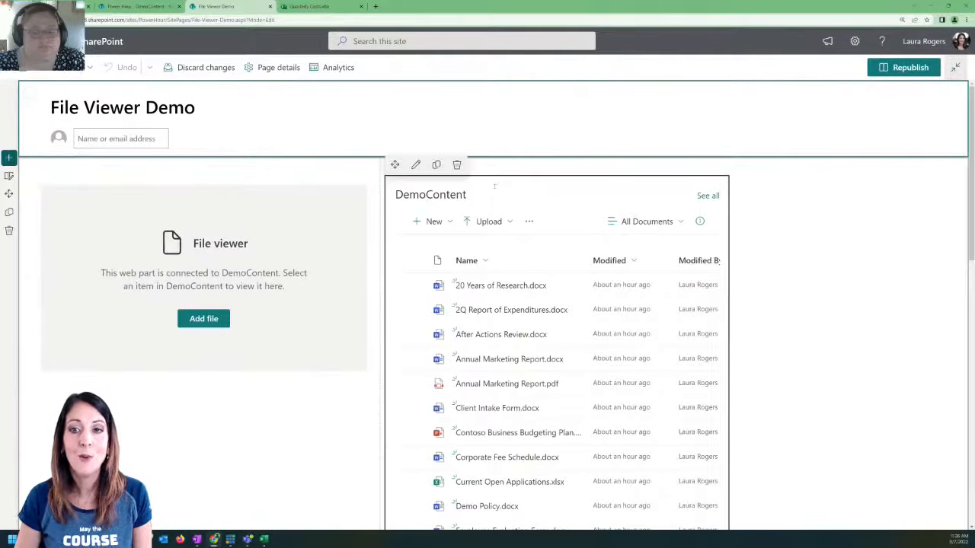
left_click(416, 165)
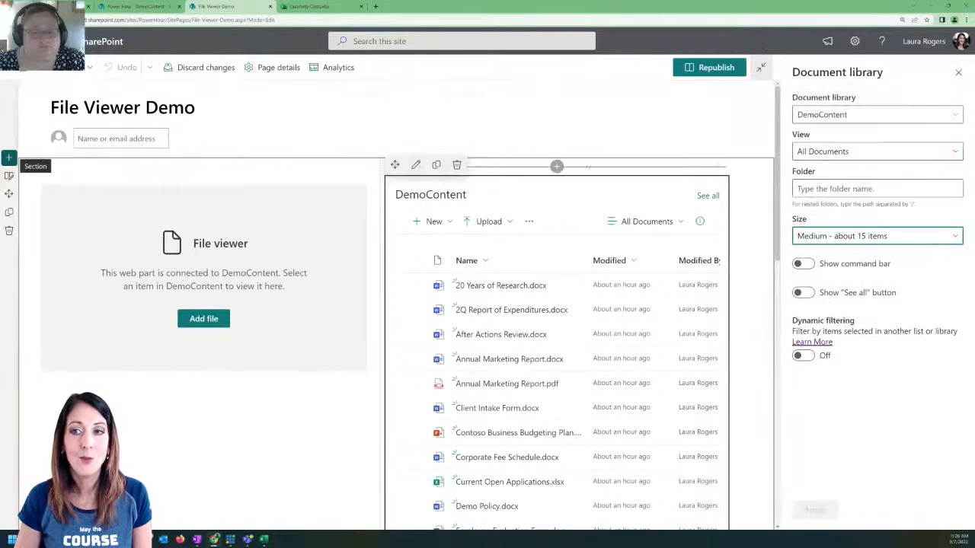
left_click(855, 115)
left_click(856, 115)
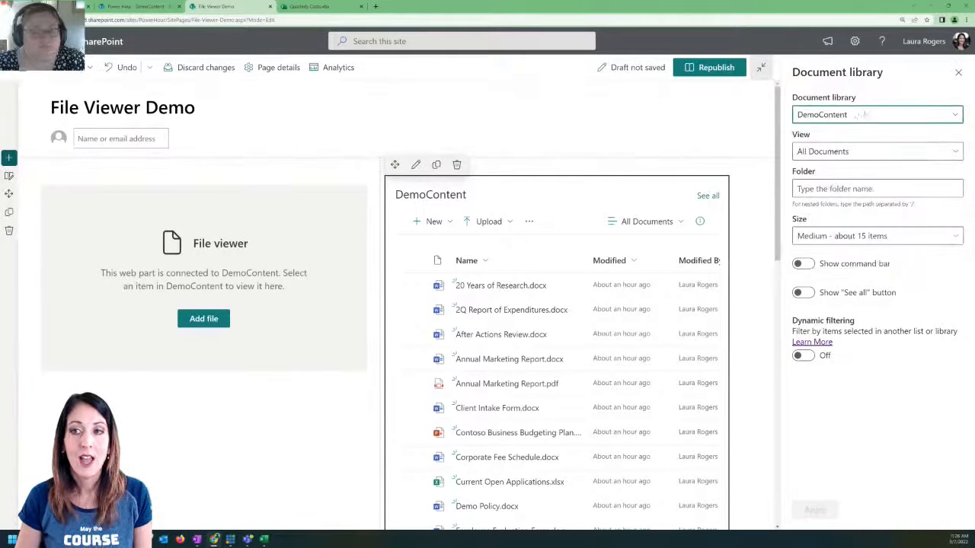
Step: Set the DemoContent web part to the Simple view, hide its command bar and "See all" button, and apply the changes
left_click(859, 150)
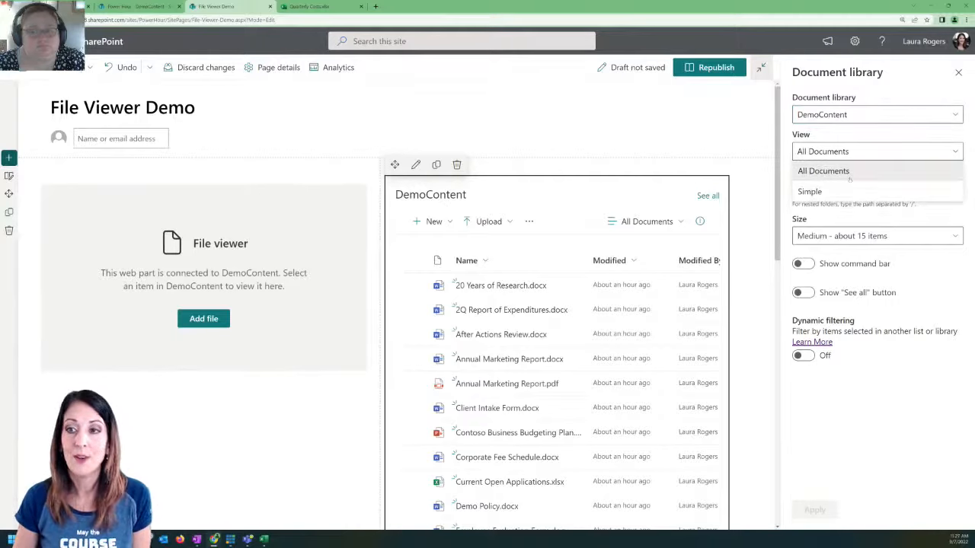
left_click(815, 192)
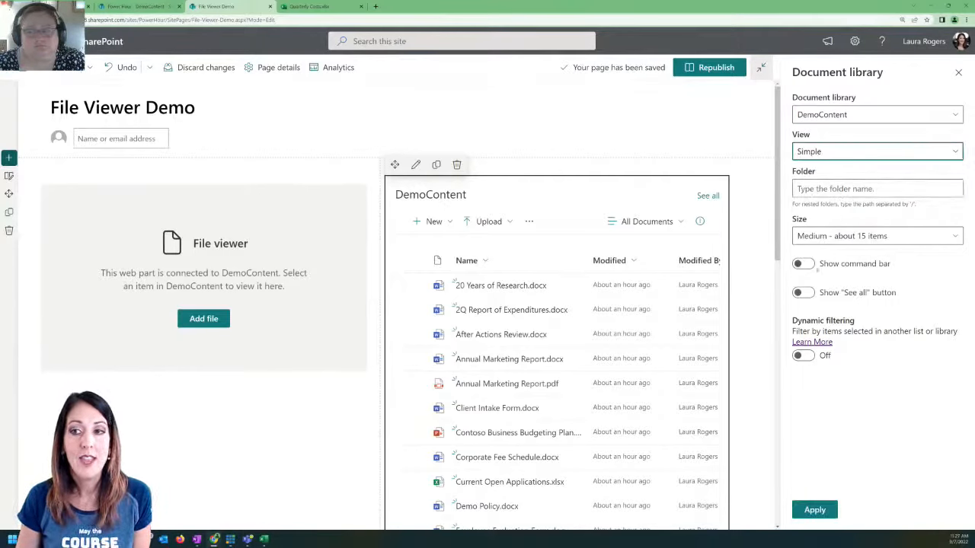
left_click(803, 263)
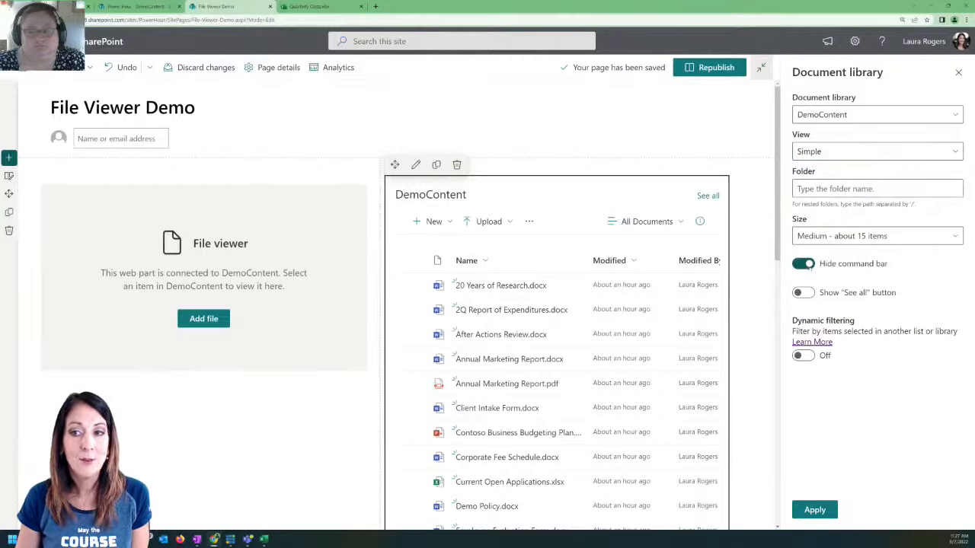
left_click(801, 293)
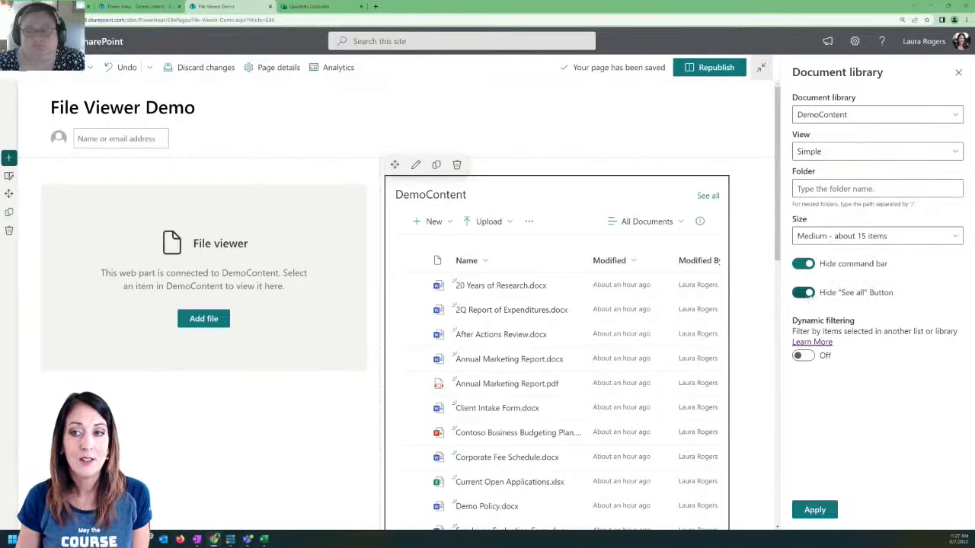
left_click(812, 515)
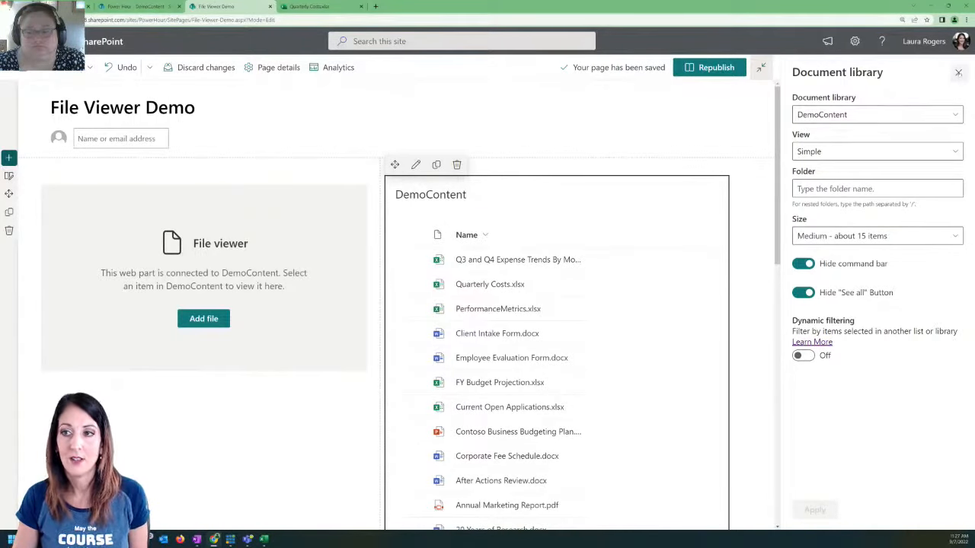
Step: Republish the File Viewer Demo page and widen the Name column of the DemoContent library to fit the full file names
left_click(958, 73)
left_click(912, 68)
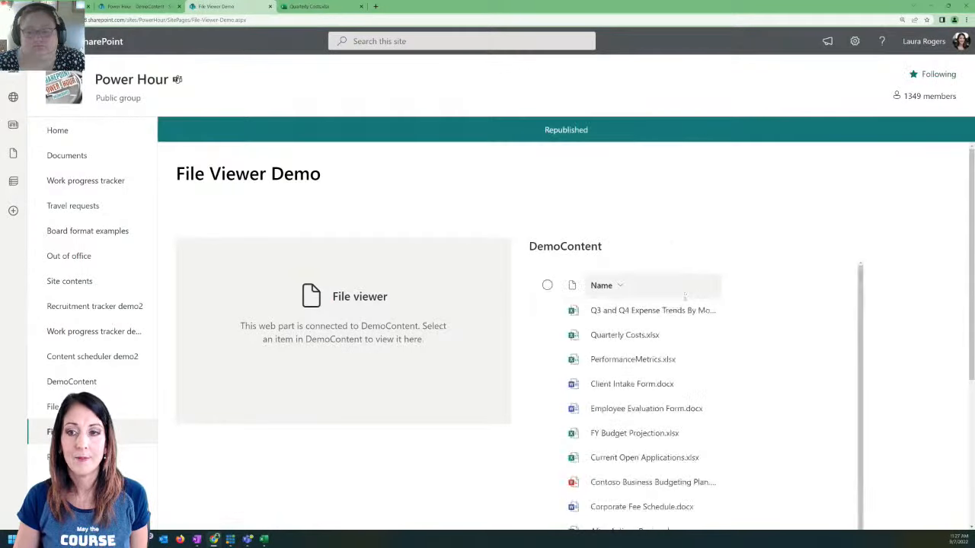
left_click_drag(718, 283, 774, 284)
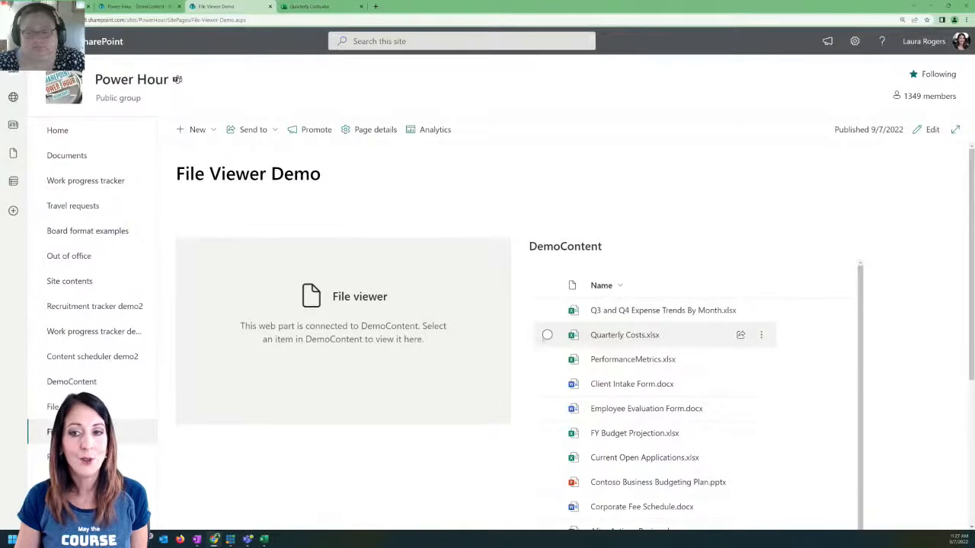
Step: Select Quarterly Costs.xlsx for preview, open PerformanceMetrics.xlsx through its name, and close that workbook again
left_click(547, 335)
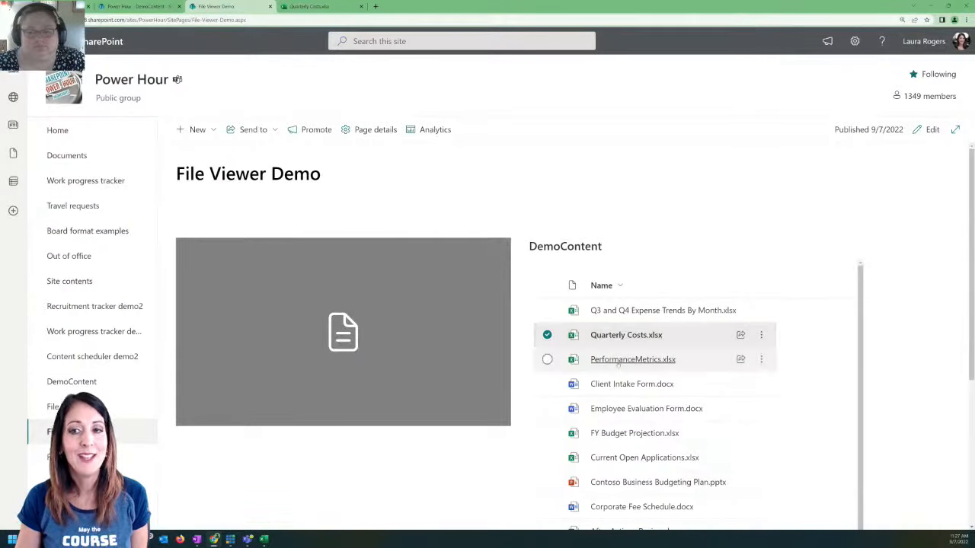
left_click(618, 359)
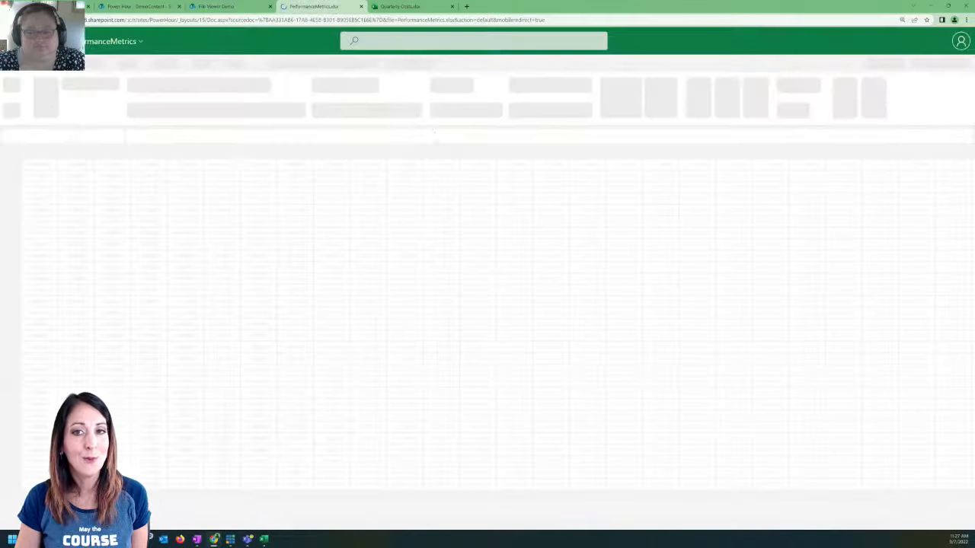
key("ctrl+w")
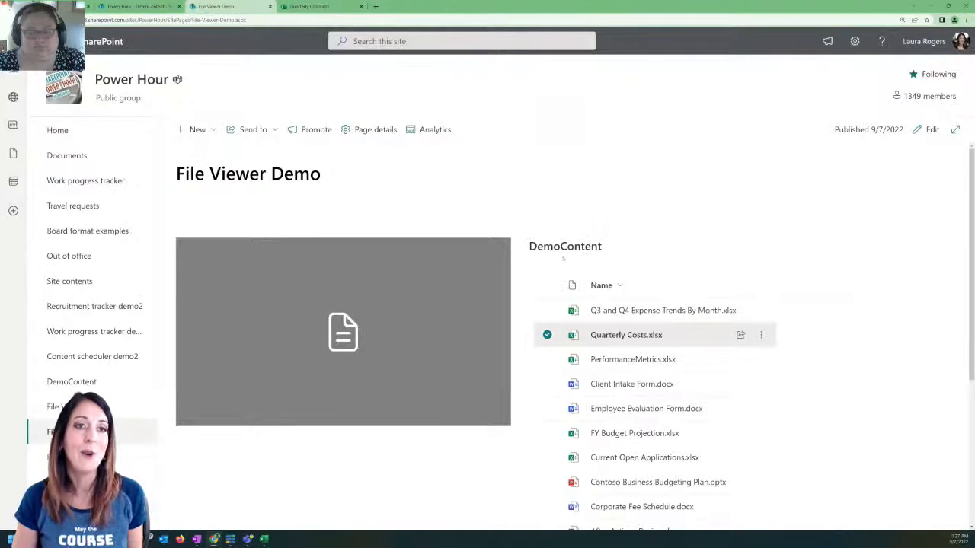
Step: Preview Client Intake Form.docx in the File viewer and look at its actions, switching the preview to Employee Evaluation Form.docx
left_click(547, 335)
left_click(547, 383)
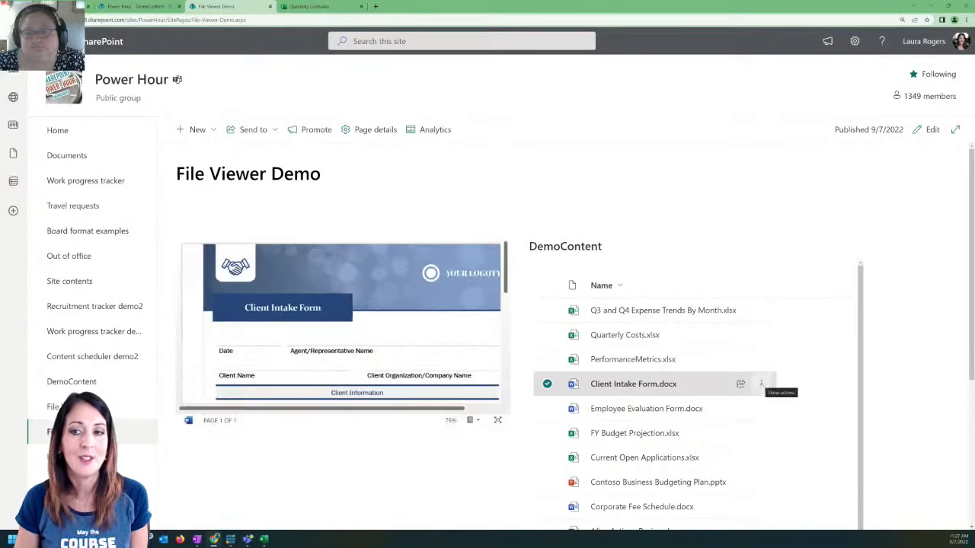
left_click(761, 383)
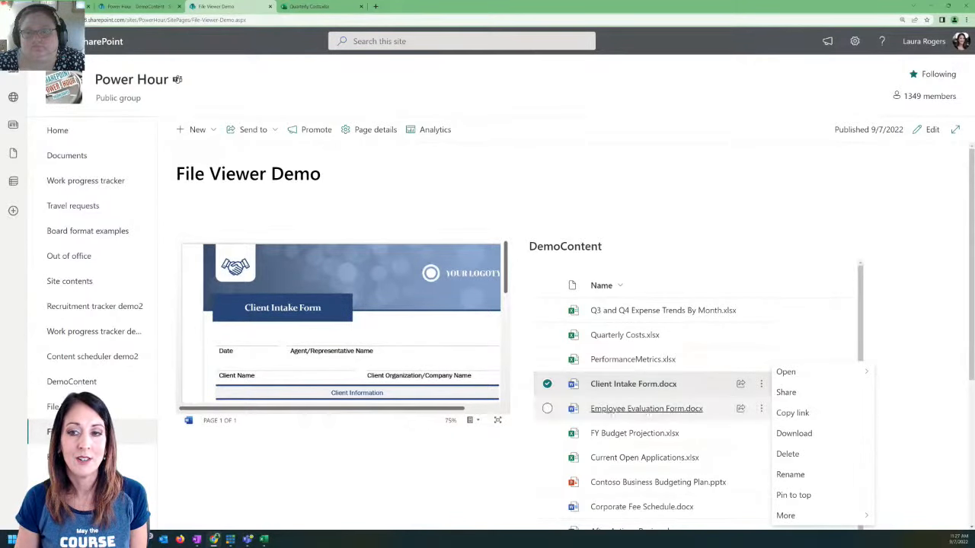
left_click(547, 409)
left_click(547, 409)
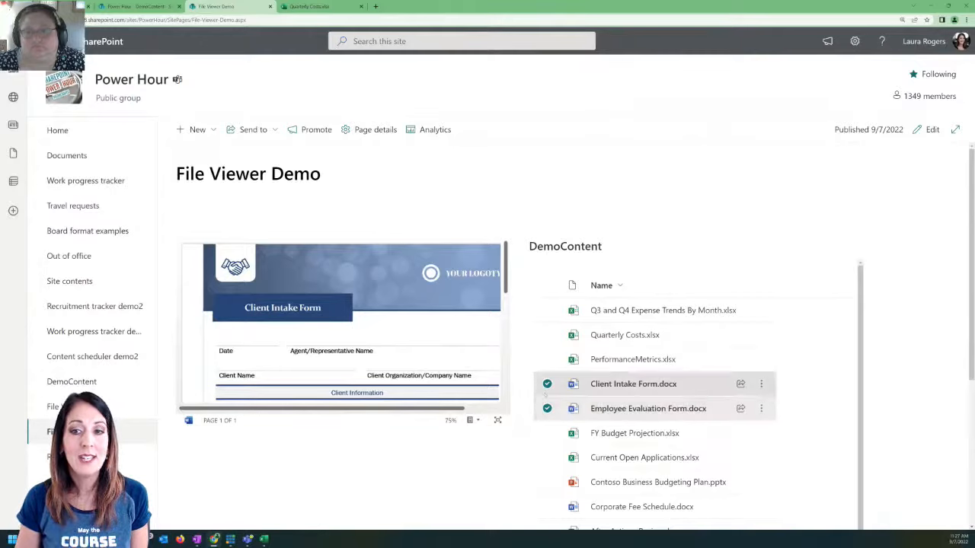
left_click(546, 384)
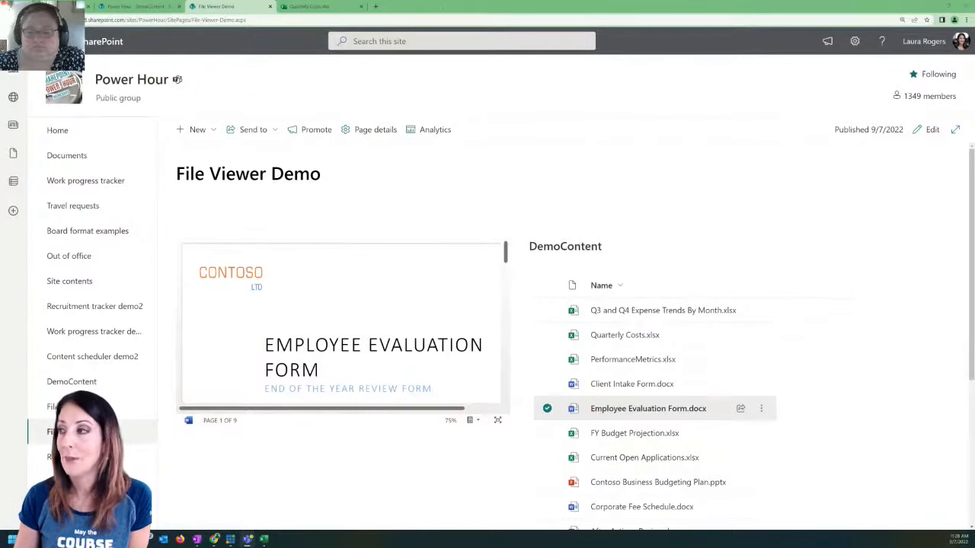
Step: Open the IW Mentor website in a new browser tab and show its schedule of events
left_click(375, 6)
type("iw")
key("Return")
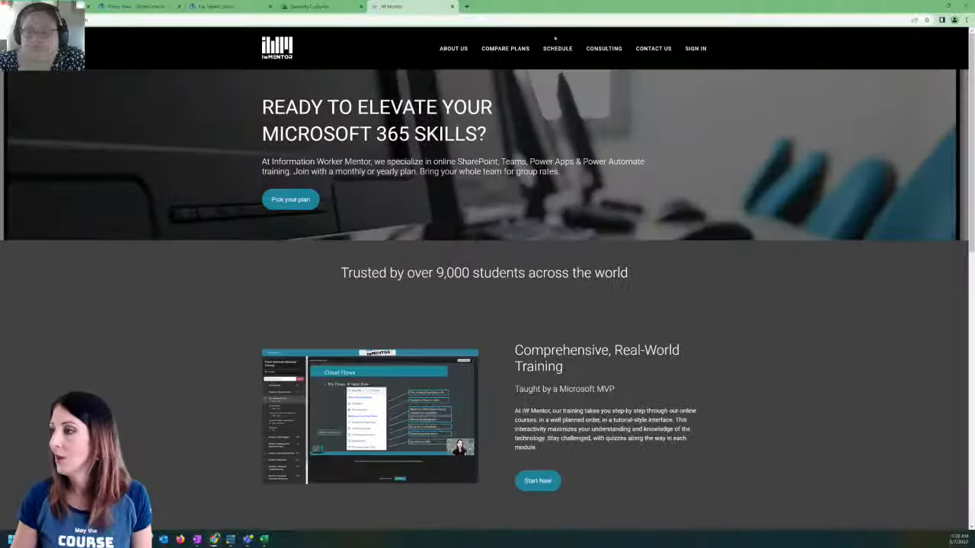
left_click(567, 51)
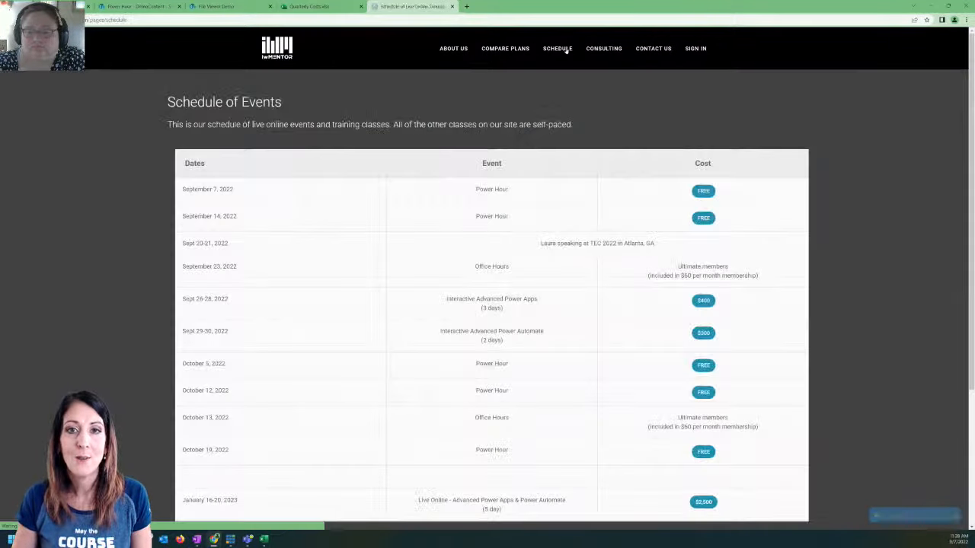